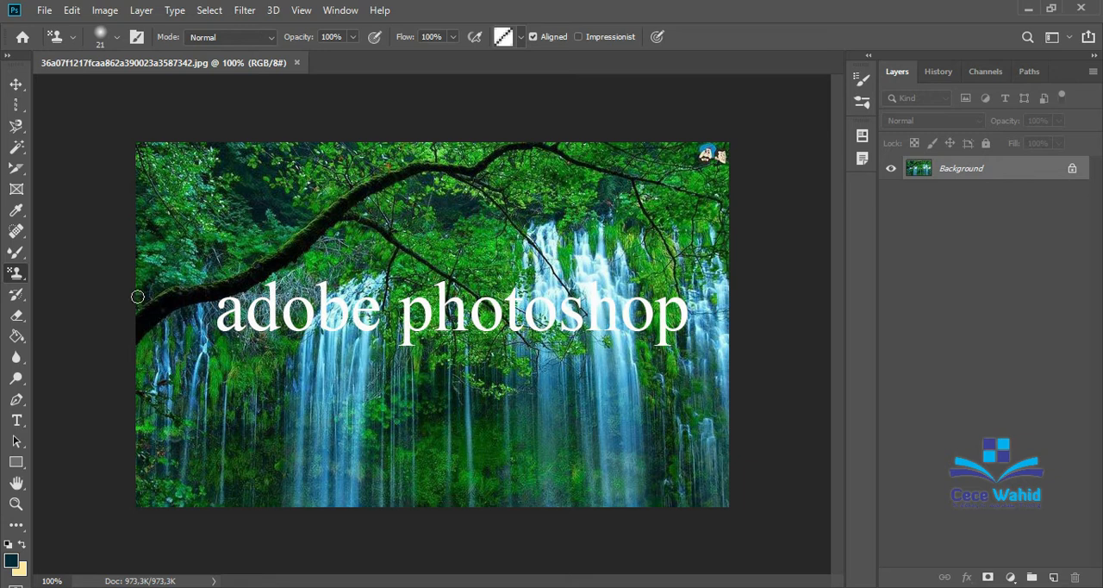
click(17, 232)
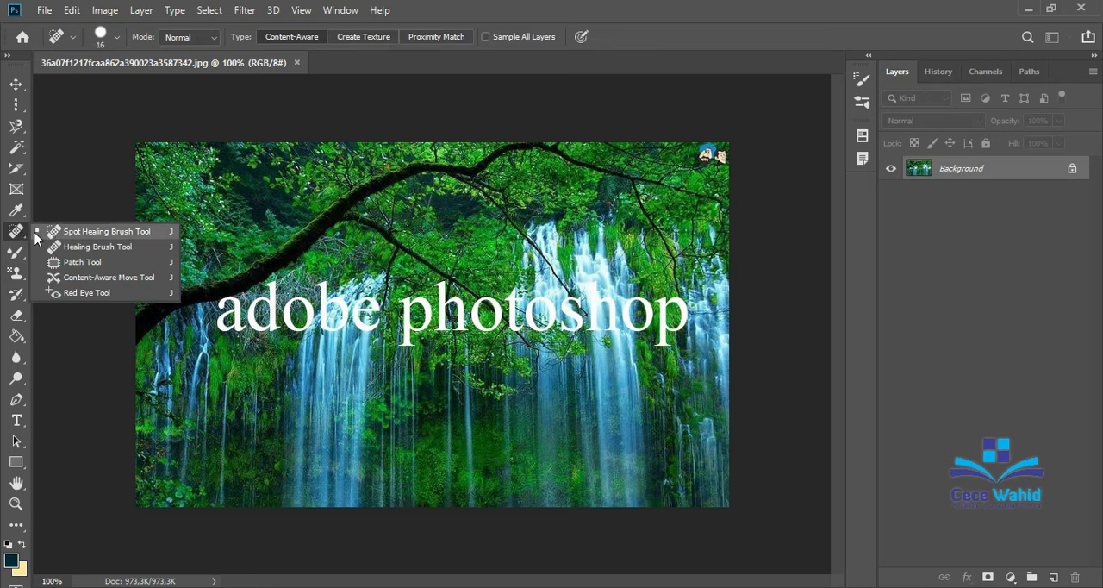
click(16, 251)
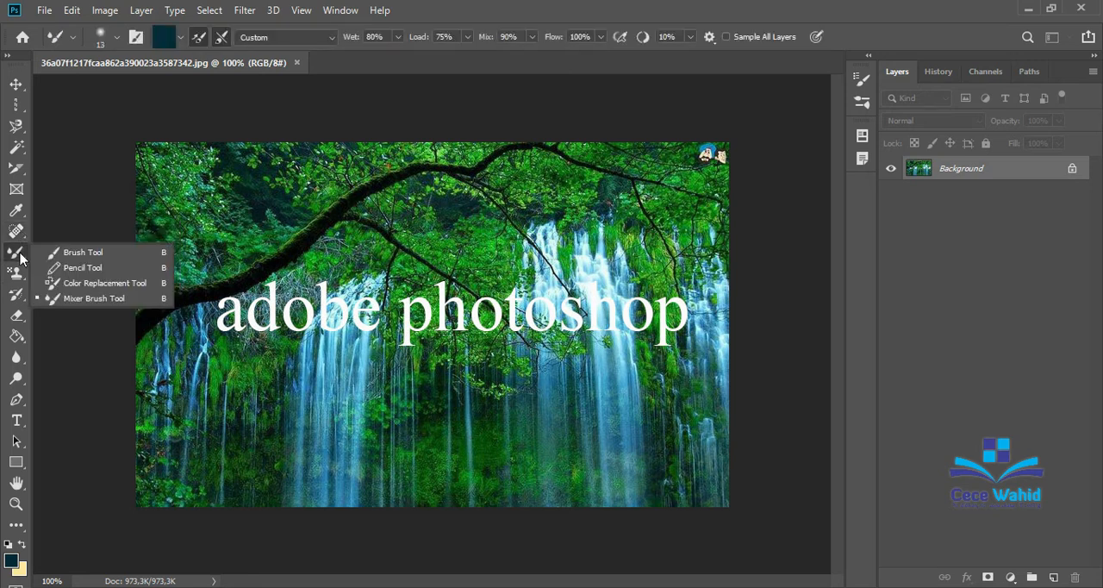
click(15, 272)
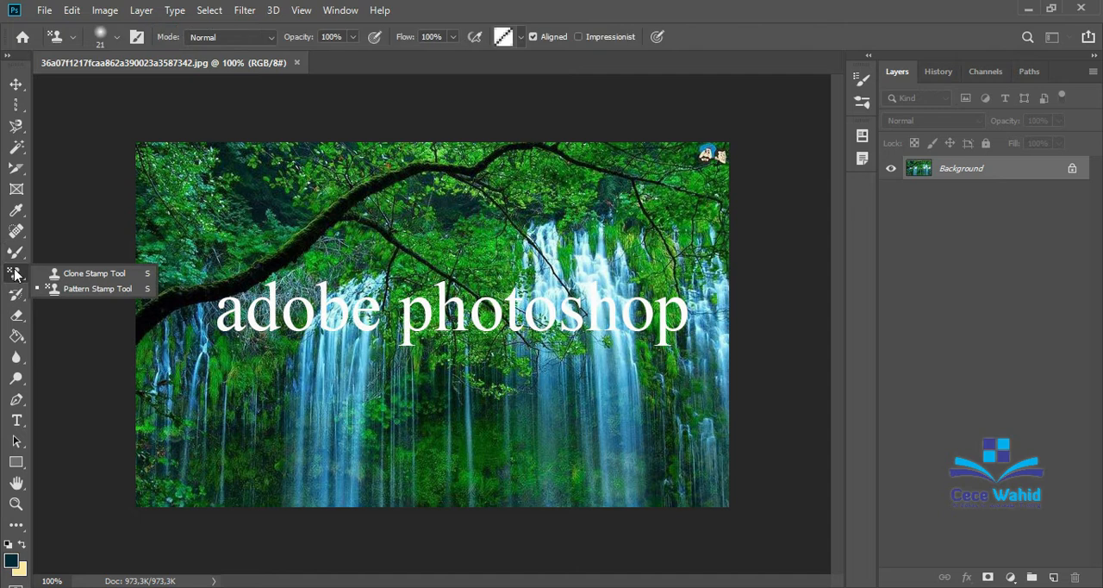
click(36, 274)
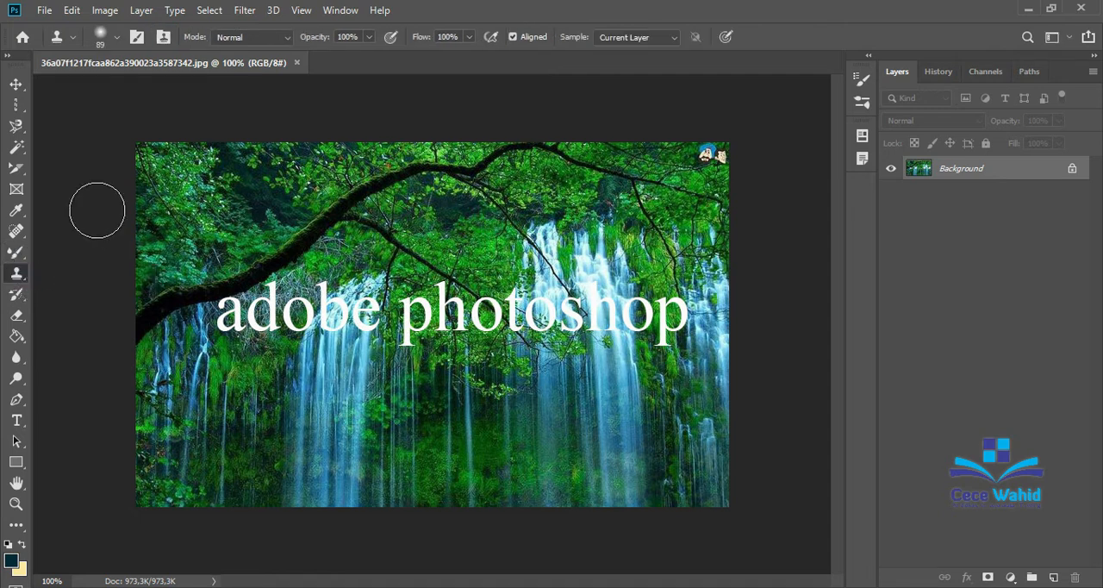
click(16, 232)
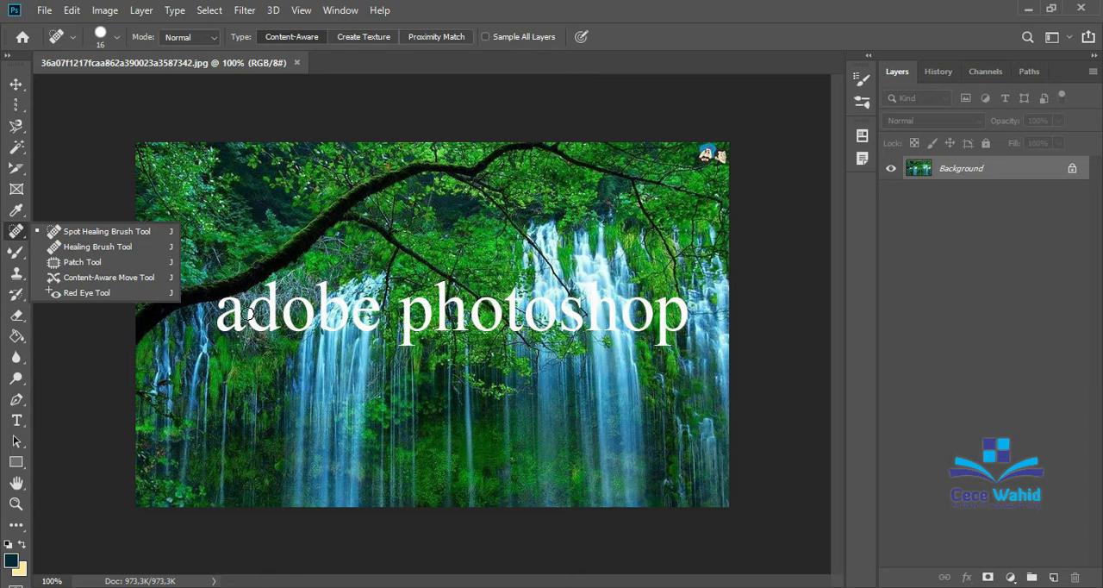
click(70, 151)
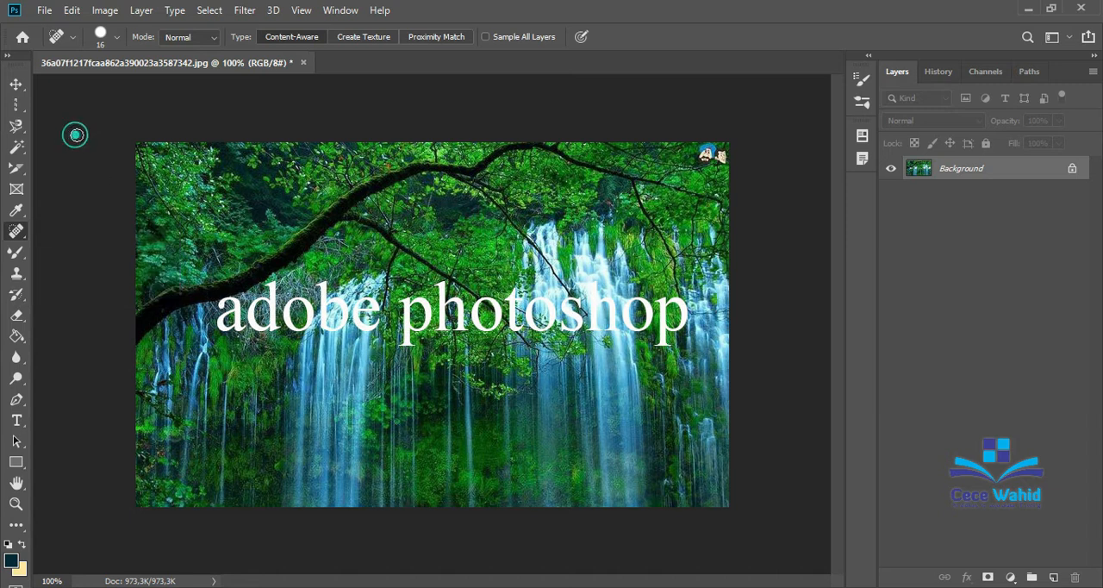
right_click(25, 234)
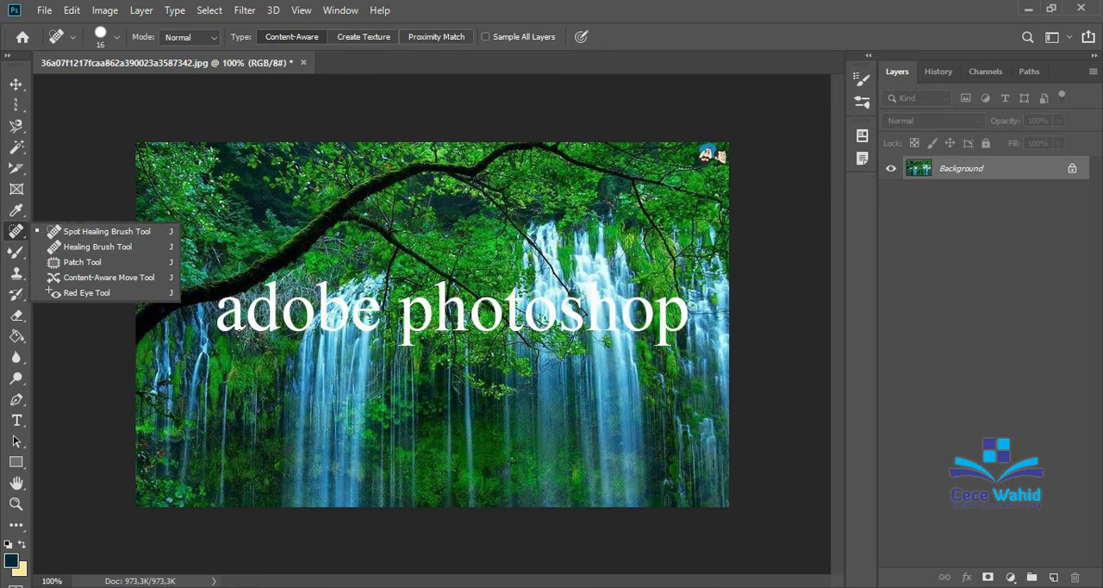
click(227, 359)
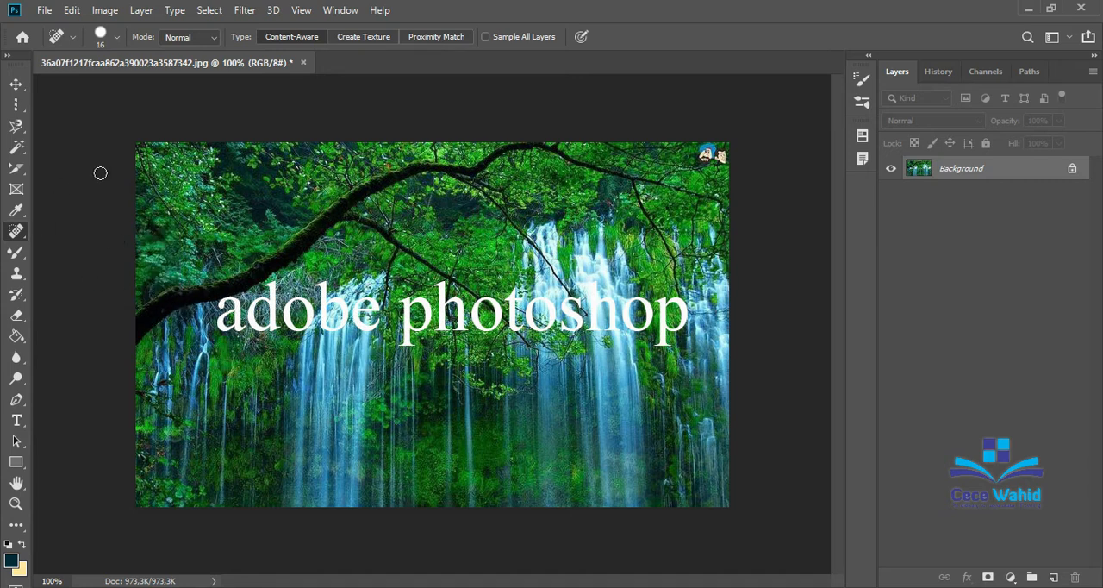
Choose the Spot Healing Brush Tool and set its brush size to 20 px.
right_click(21, 234)
click(72, 236)
click(119, 38)
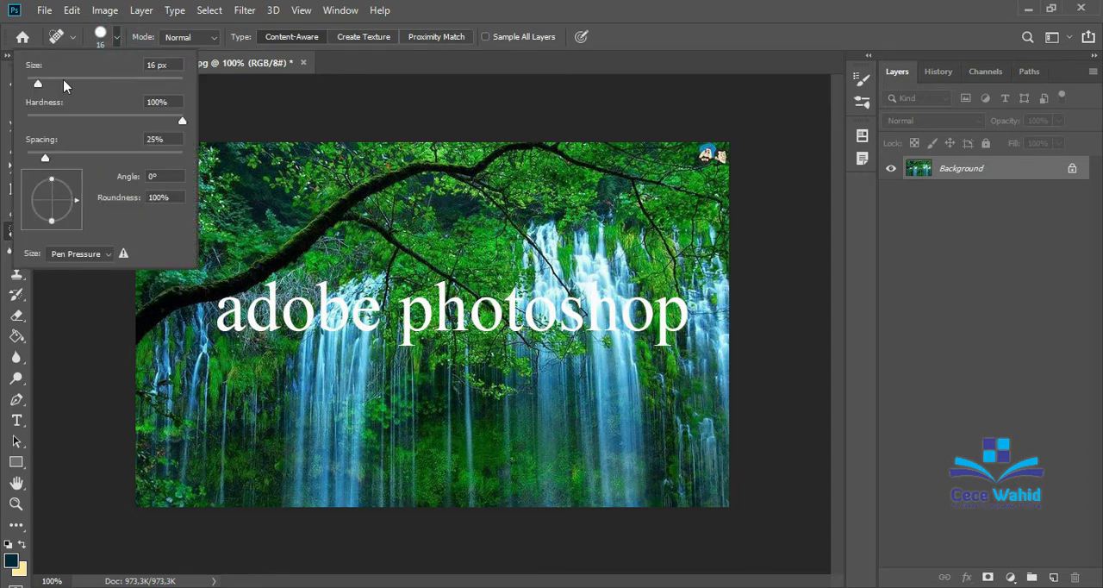
drag(39, 86, 52, 84)
drag(52, 86, 42, 85)
text(20)
key(Return)
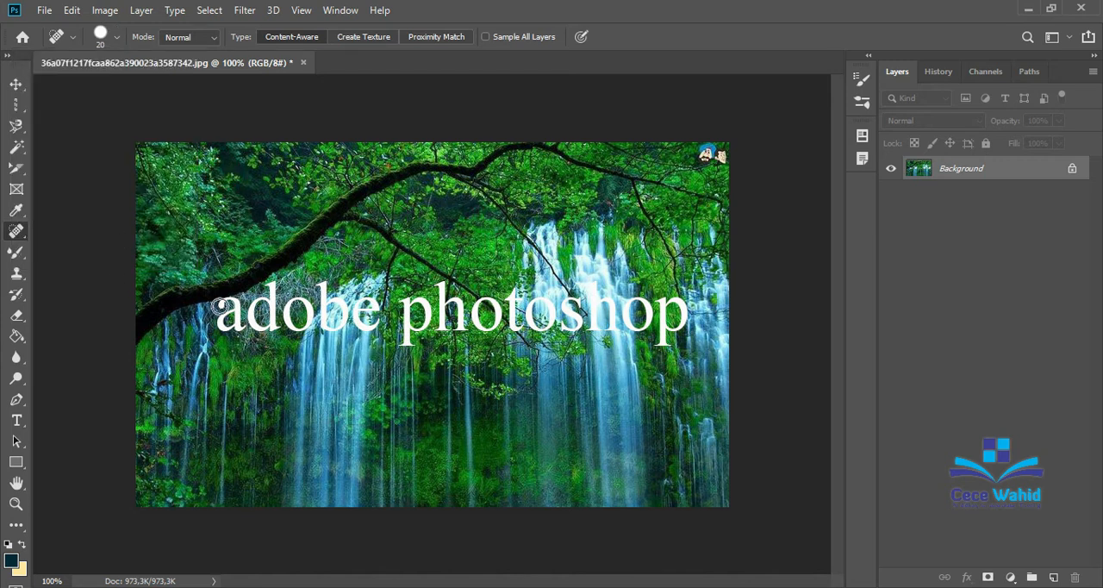
Remove the letter "a" of "adobe" from the waterfall picture with the Spot Healing Brush, including its leftover traces.
key(ctrl+plus)
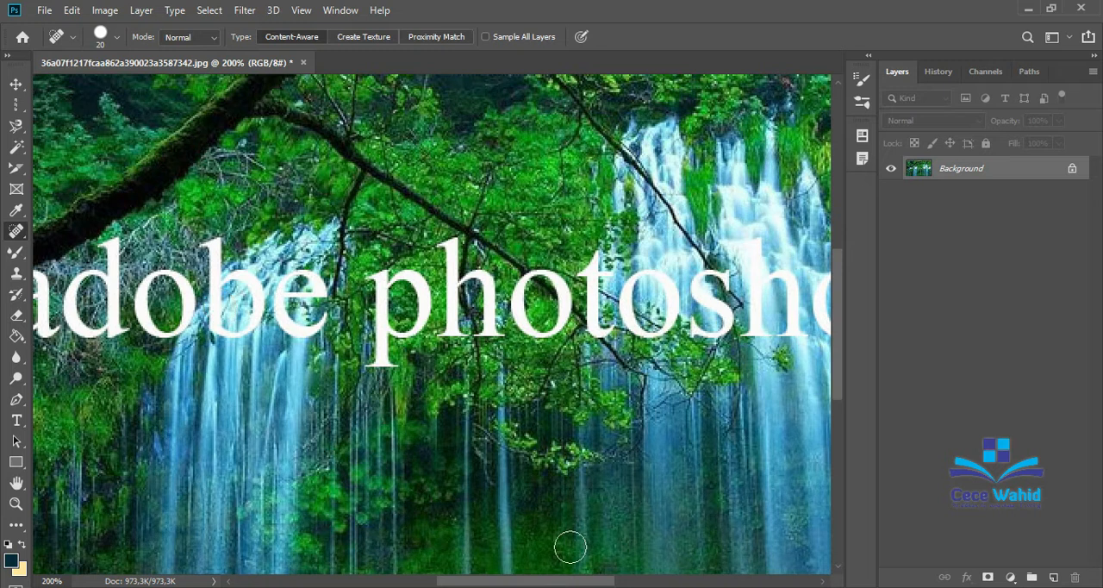
scroll(517, 541, left, 6)
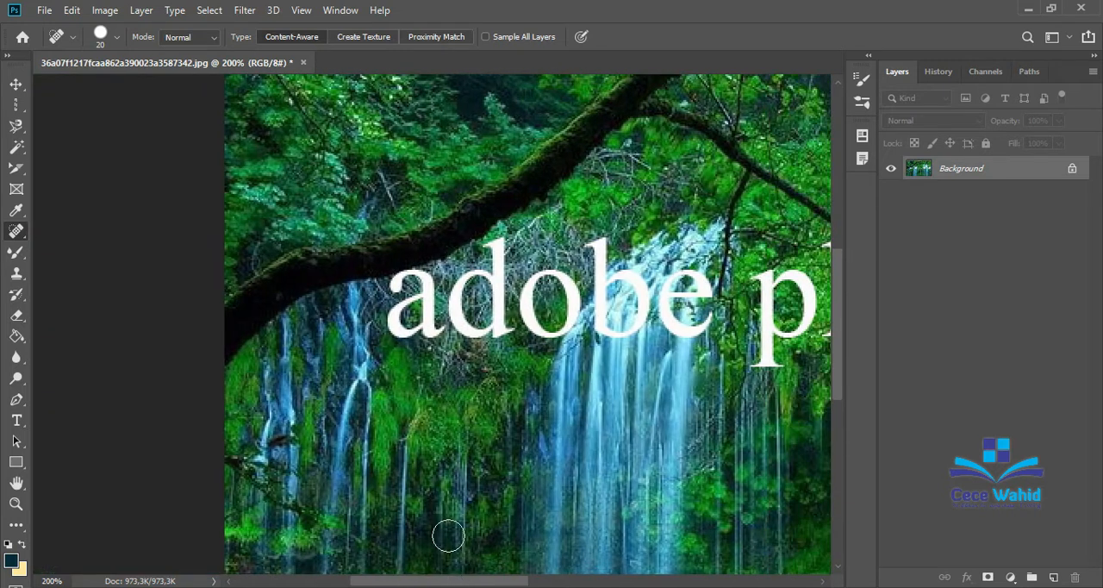
mouse_move(389, 279)
mouse_down()
mouse_move(423, 304)
mouse_move(423, 324)
mouse_move(410, 330)
mouse_move(403, 308)
mouse_move(398, 320)
mouse_move(429, 334)
mouse_up()
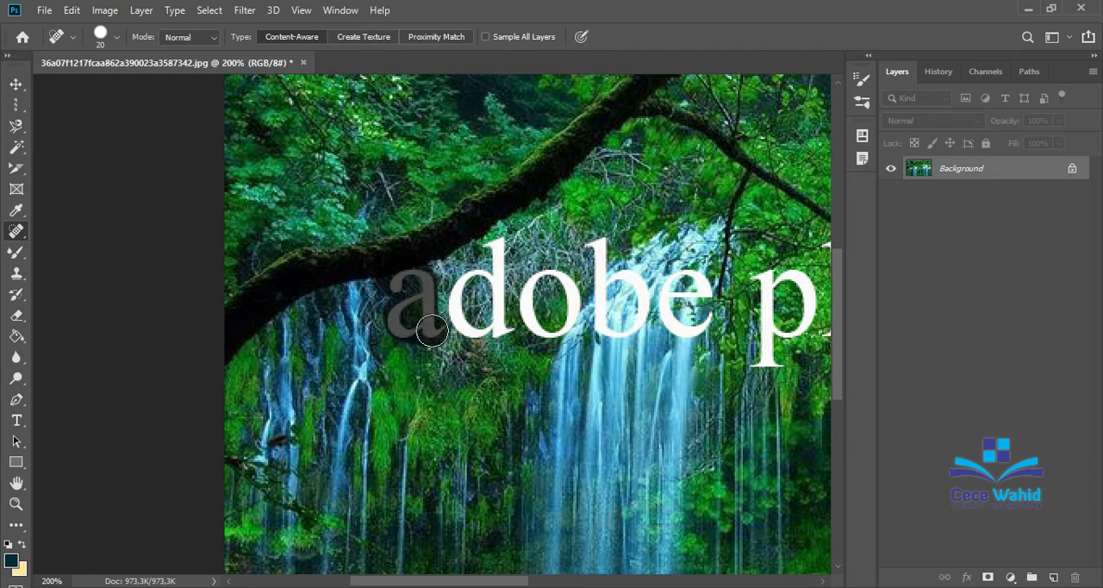
drag(432, 330, 431, 332)
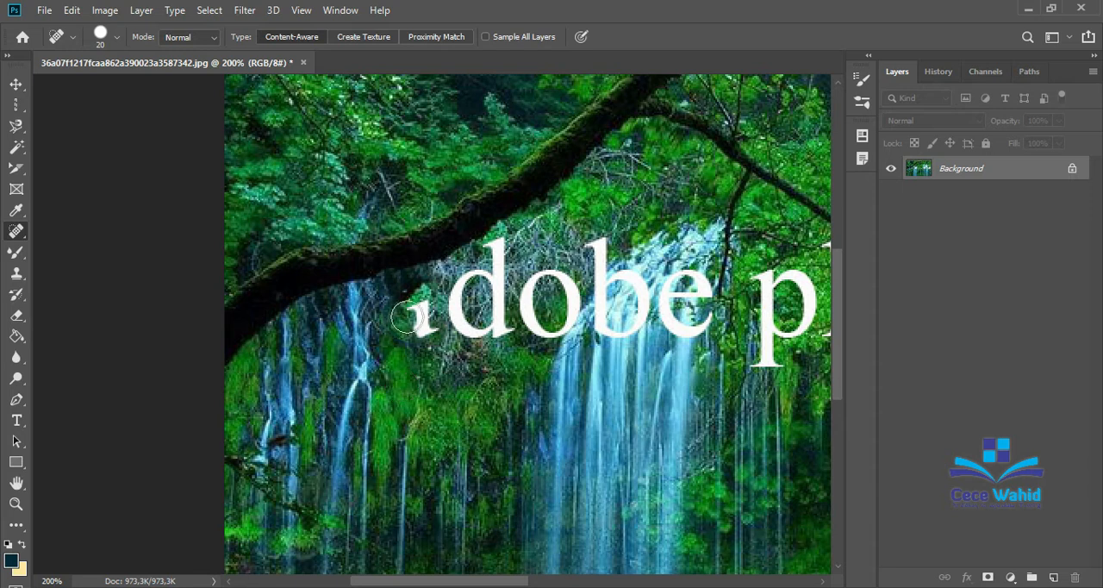
mouse_move(412, 314)
mouse_down()
mouse_move(348, 367)
mouse_move(408, 324)
mouse_move(419, 334)
mouse_move(409, 312)
mouse_move(415, 347)
mouse_up()
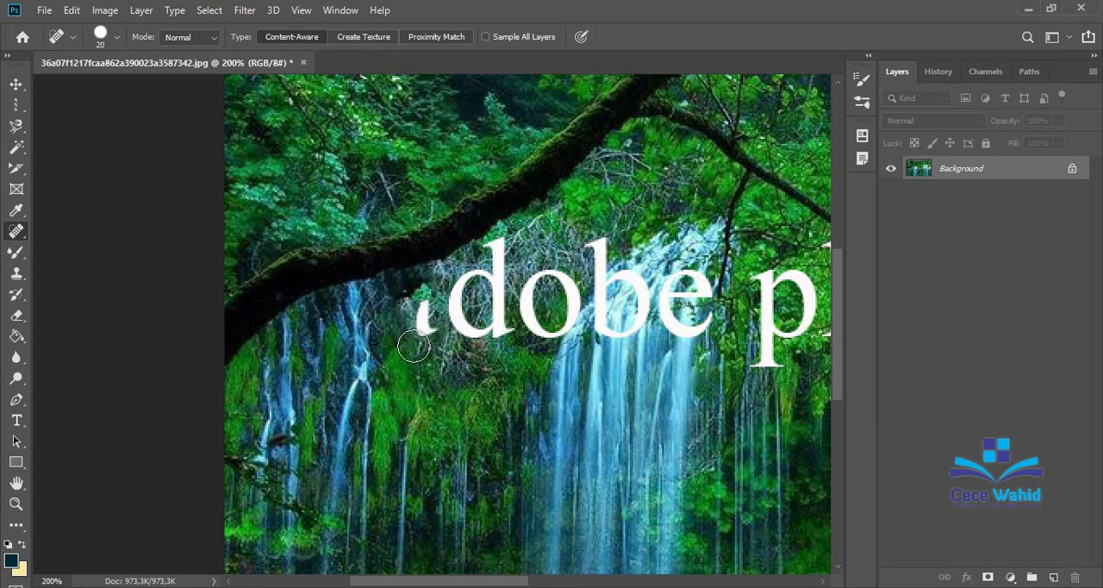
drag(408, 308, 423, 337)
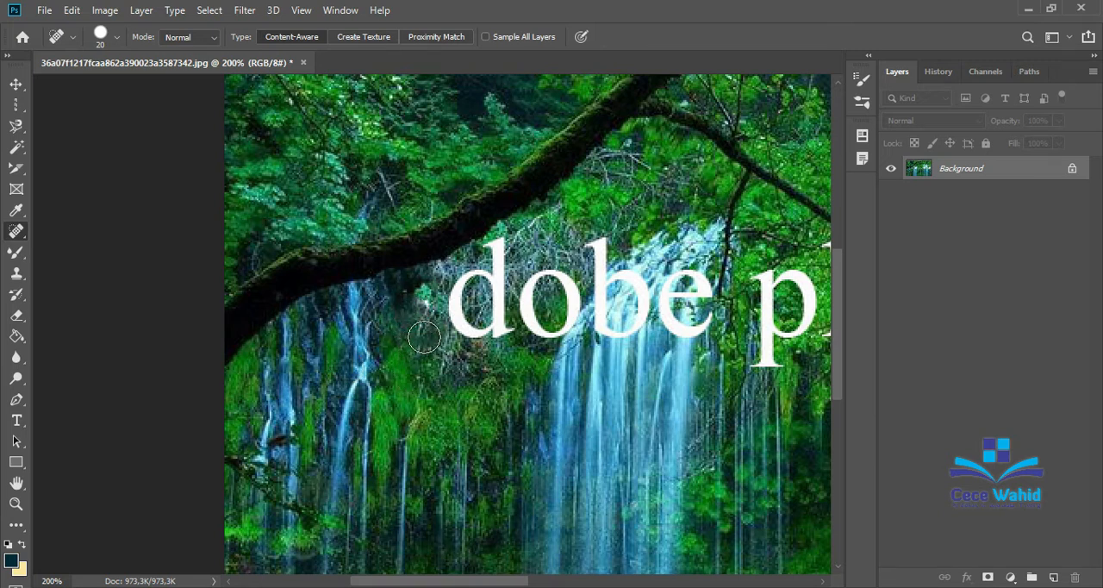
drag(414, 296, 418, 310)
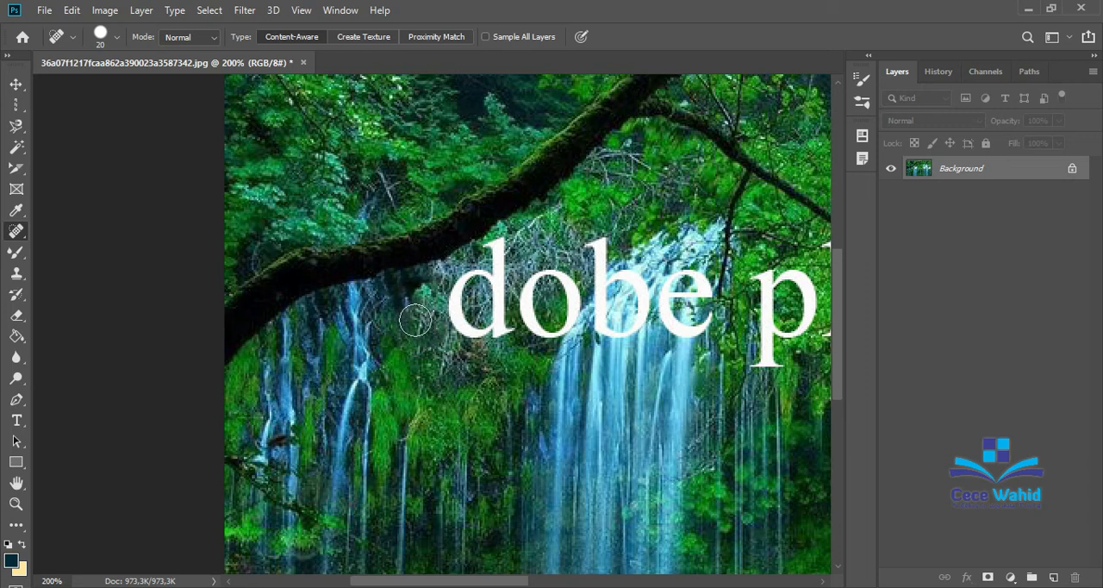
Heal away the letters "dobe" and the stem of the "p" in "photoshop".
mouse_move(489, 231)
mouse_down()
mouse_move(457, 317)
mouse_move(472, 338)
mouse_move(495, 336)
mouse_move(492, 247)
mouse_move(474, 310)
mouse_move(532, 316)
mouse_move(534, 263)
mouse_move(569, 293)
mouse_move(556, 340)
mouse_move(543, 333)
mouse_up()
click(501, 326)
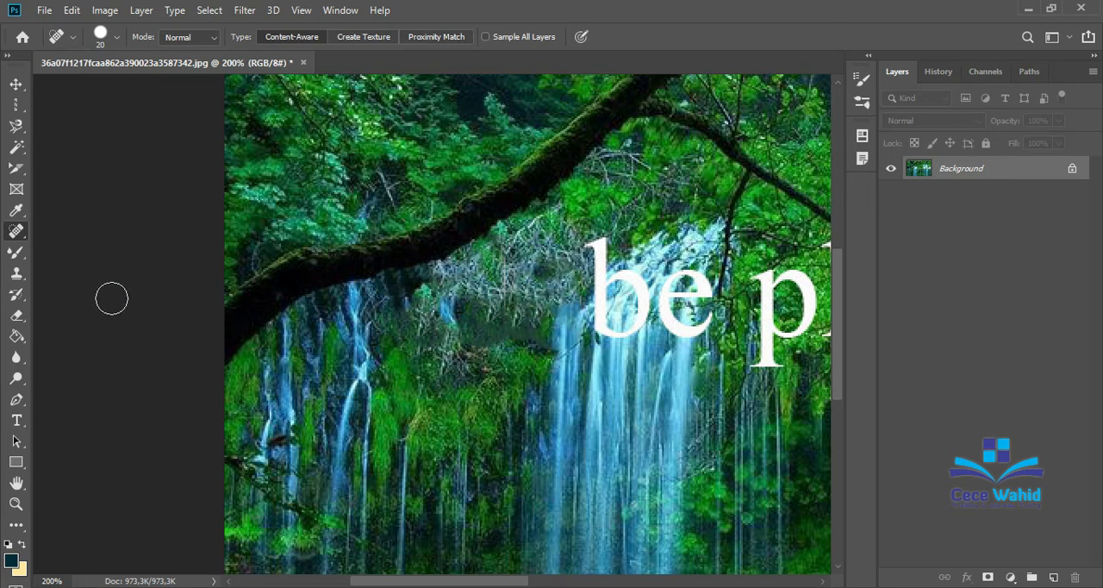
right_click(17, 233)
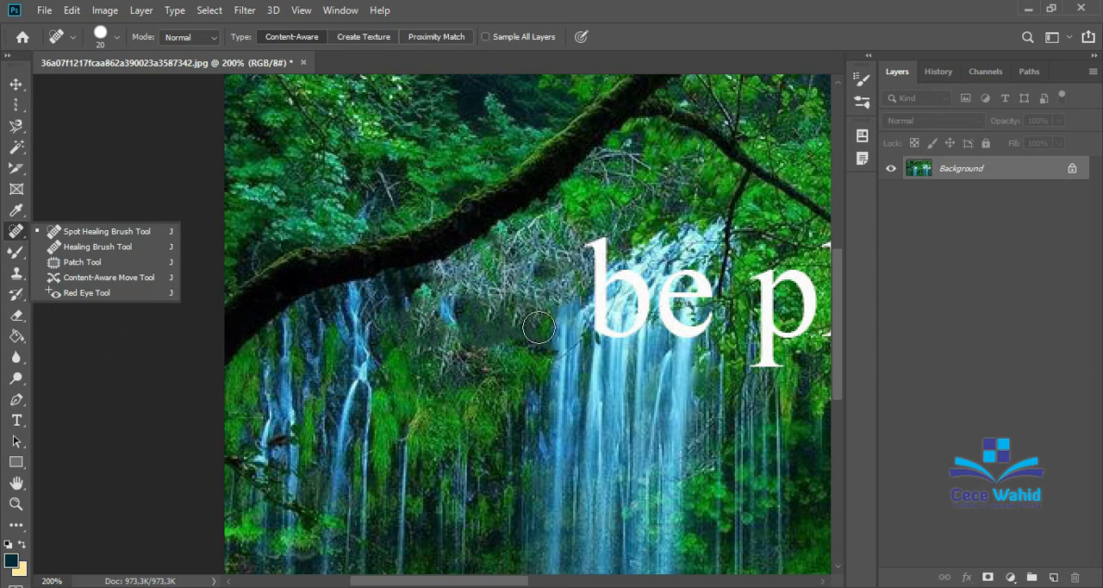
mouse_move(586, 241)
mouse_down()
mouse_move(605, 331)
mouse_move(627, 324)
mouse_move(623, 273)
mouse_move(633, 296)
mouse_move(623, 320)
mouse_move(612, 308)
mouse_move(586, 332)
mouse_up()
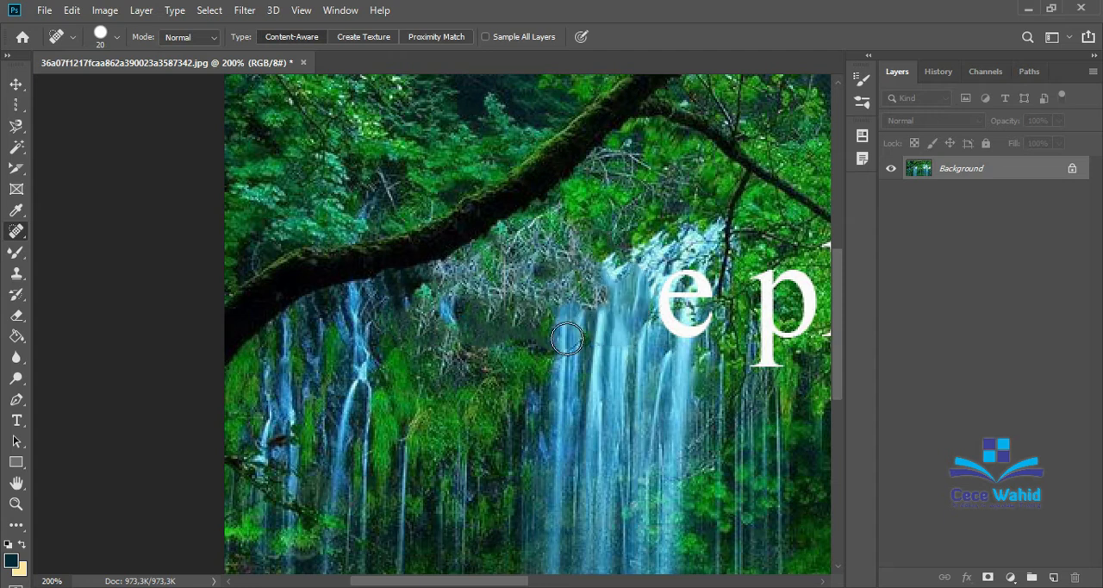
key(ctrl+minus)
mouse_move(352, 300)
mouse_down()
mouse_move(372, 303)
mouse_move(367, 315)
mouse_move(419, 298)
mouse_move(422, 328)
mouse_move(410, 326)
mouse_up()
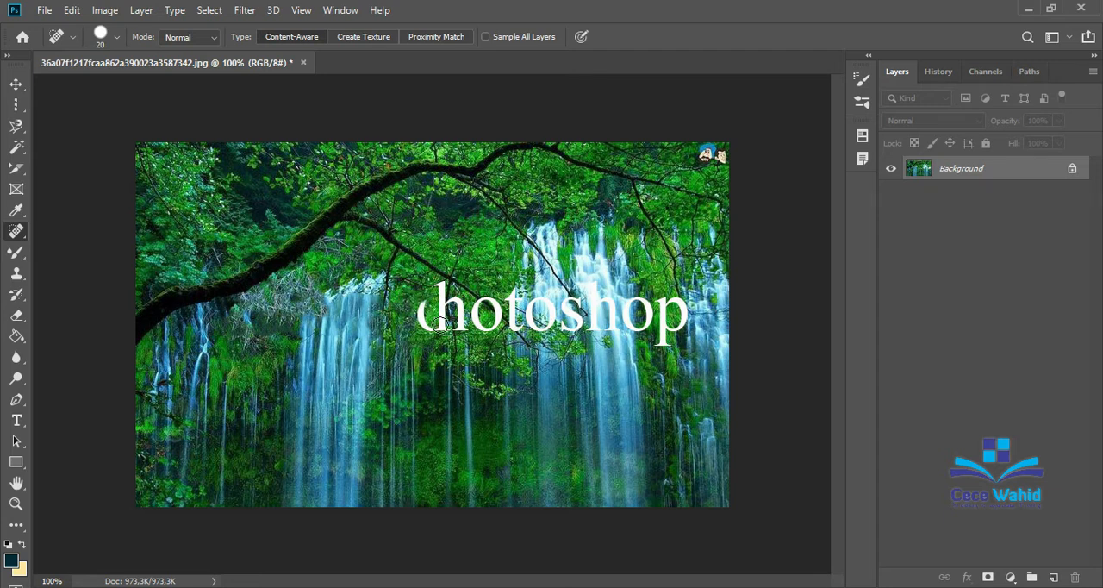
Try to heal away all the remaining letters of "photoshop" in one go.
mouse_move(428, 289)
mouse_down()
mouse_move(414, 330)
mouse_move(434, 329)
mouse_move(445, 300)
mouse_move(464, 345)
mouse_move(488, 341)
mouse_move(509, 301)
mouse_move(478, 321)
mouse_move(514, 313)
mouse_move(507, 284)
mouse_move(485, 308)
mouse_move(640, 313)
mouse_move(654, 347)
mouse_move(686, 315)
mouse_move(540, 301)
mouse_move(540, 316)
mouse_move(582, 327)
mouse_move(626, 302)
mouse_move(636, 319)
mouse_move(680, 299)
mouse_move(664, 345)
mouse_up()
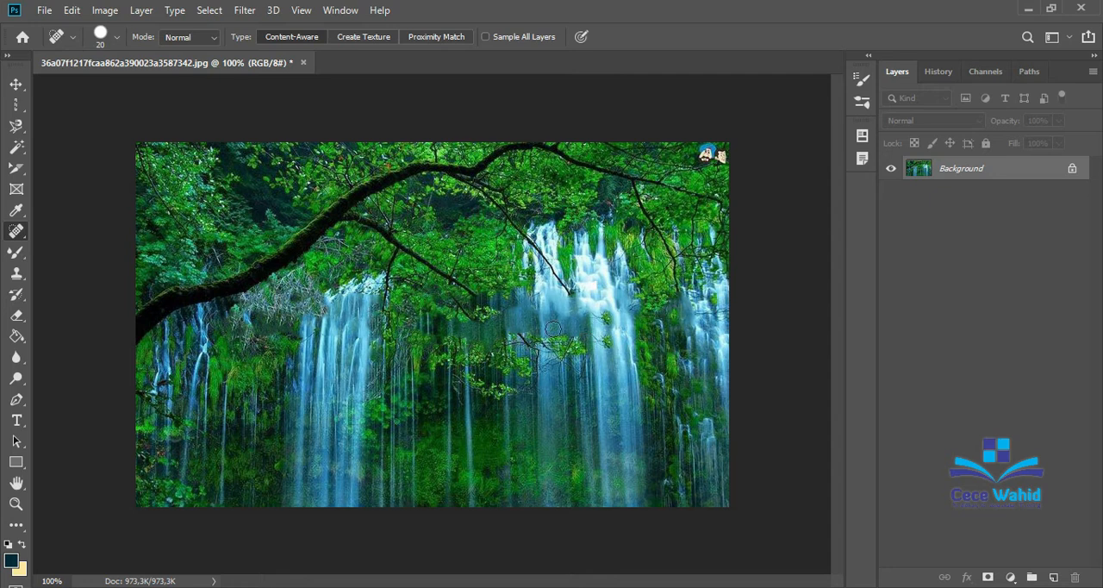
Heal away the remaining curve of the "p", the "h" and the first "o" of "photoshop".
key(ctrl+plus)
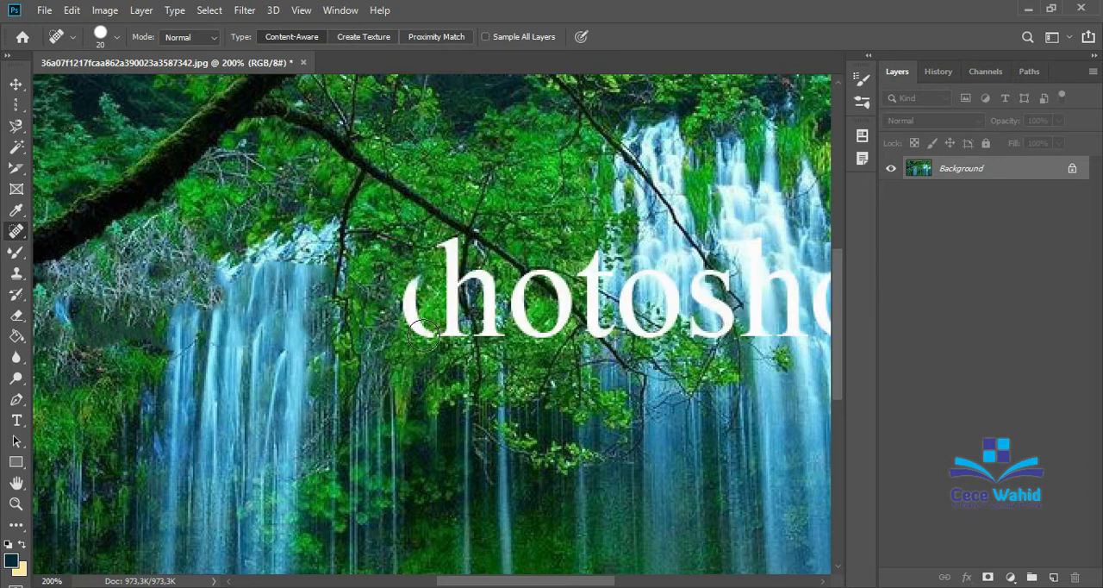
mouse_move(420, 334)
mouse_down()
mouse_move(404, 289)
mouse_move(412, 278)
mouse_up()
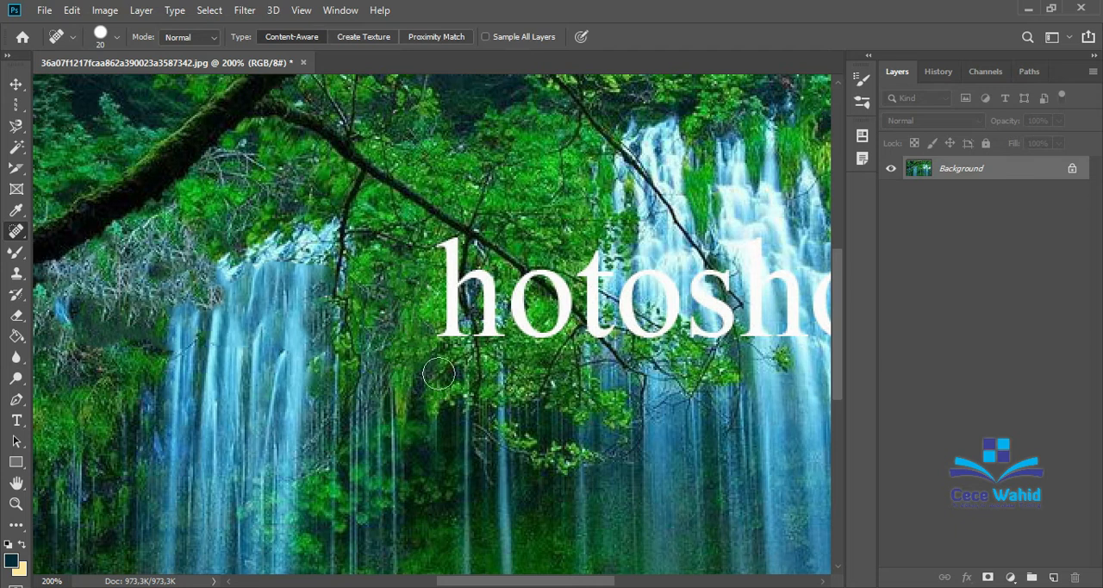
mouse_move(442, 337)
mouse_down()
mouse_move(450, 242)
mouse_move(485, 287)
mouse_move(492, 340)
mouse_up()
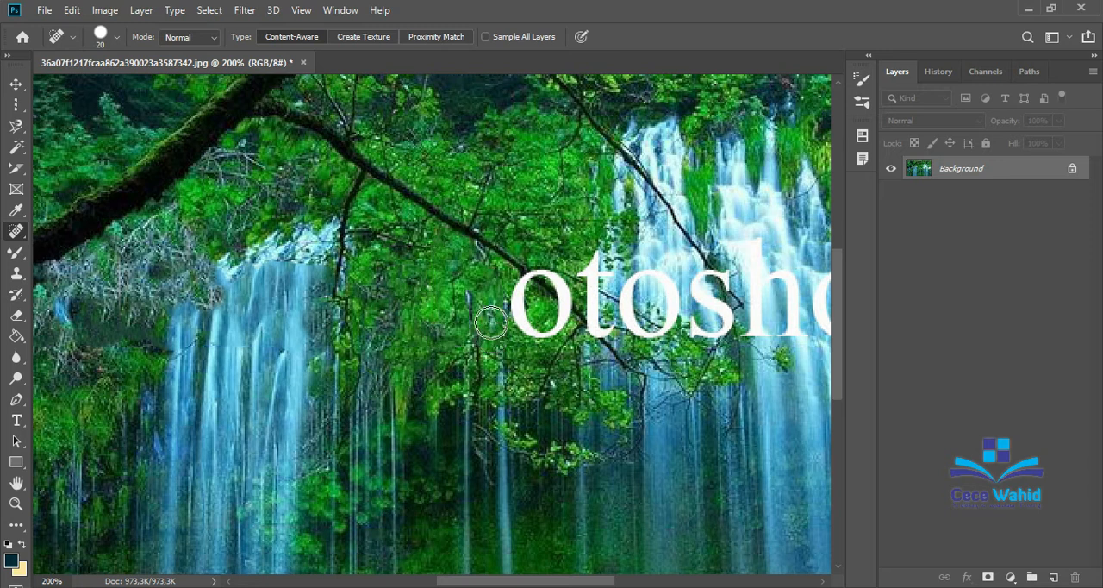
key(ctrl+minus)
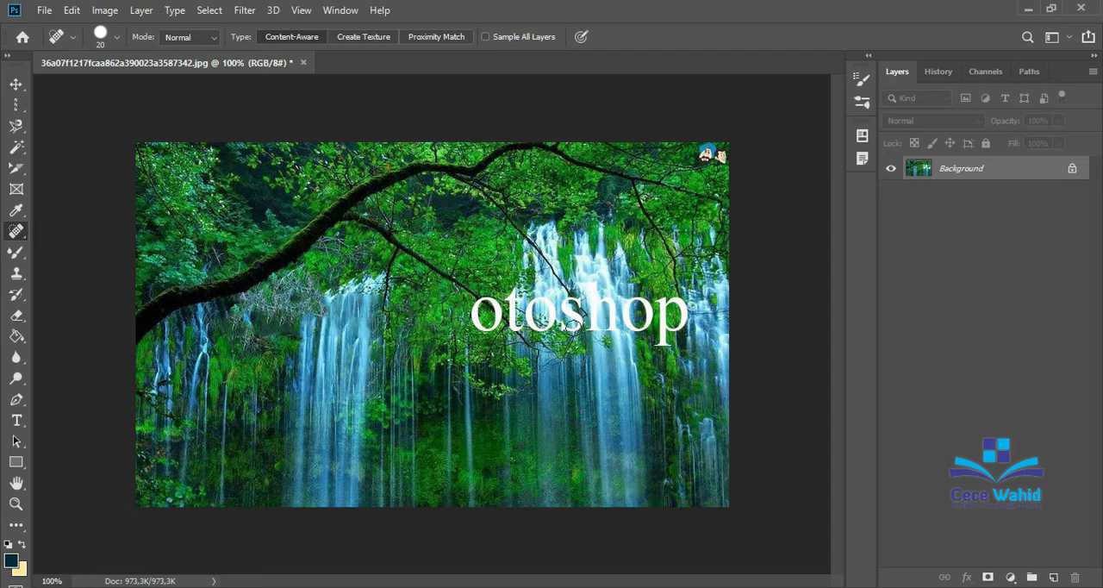
drag(482, 308, 489, 325)
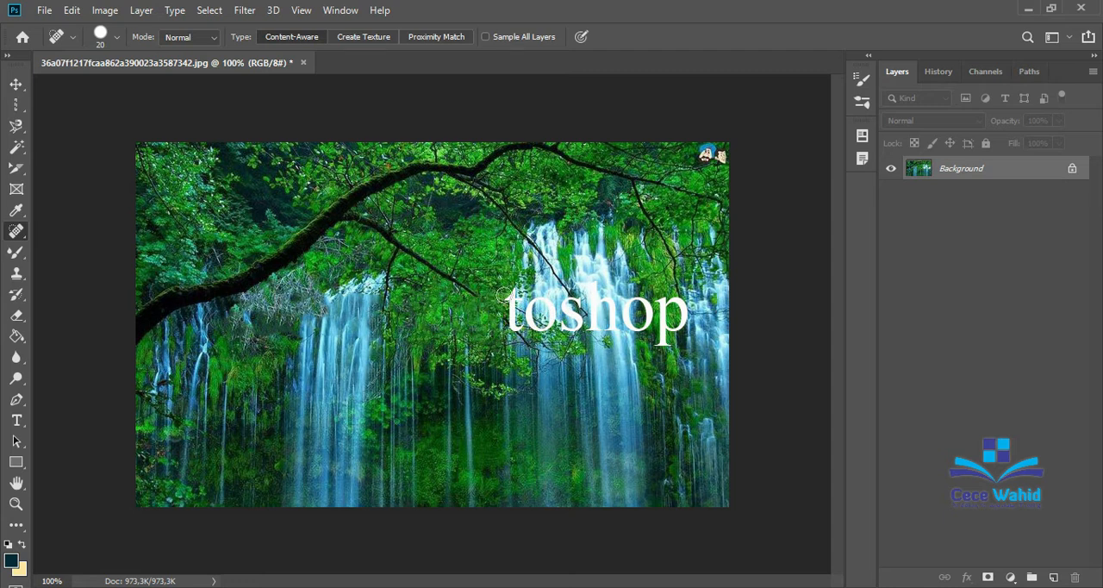
Heal away the "t", the second "o" and most of the "s" in "photoshop".
drag(507, 287, 517, 336)
drag(535, 298, 541, 317)
mouse_move(571, 301)
mouse_down()
mouse_move(537, 305)
mouse_move(570, 320)
mouse_up()
Heal away the rest of the "s" and the second "h" over the waterfall.
key(ctrl+plus)
scroll(666, 366, down, 1)
scroll(666, 366, up, 1)
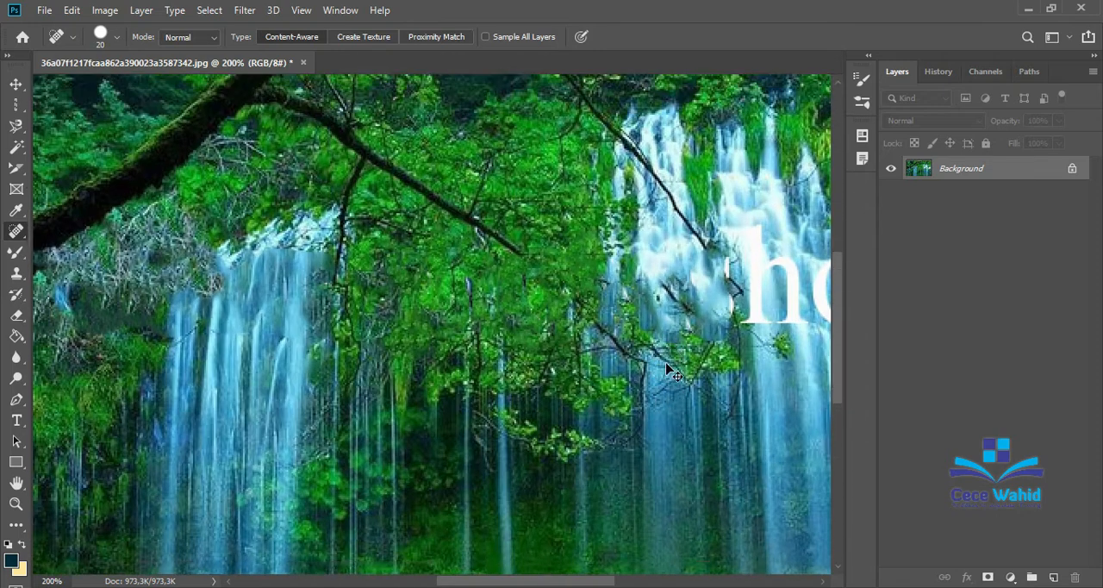
key(ctrl+minus)
key(ctrl+plus)
scroll(376, 267, right, 4)
mouse_move(376, 268)
mouse_down()
mouse_move(383, 318)
mouse_move(345, 315)
mouse_up()
mouse_move(409, 241)
mouse_down()
mouse_move(413, 331)
mouse_move(423, 339)
mouse_move(449, 279)
mouse_move(461, 338)
mouse_up()
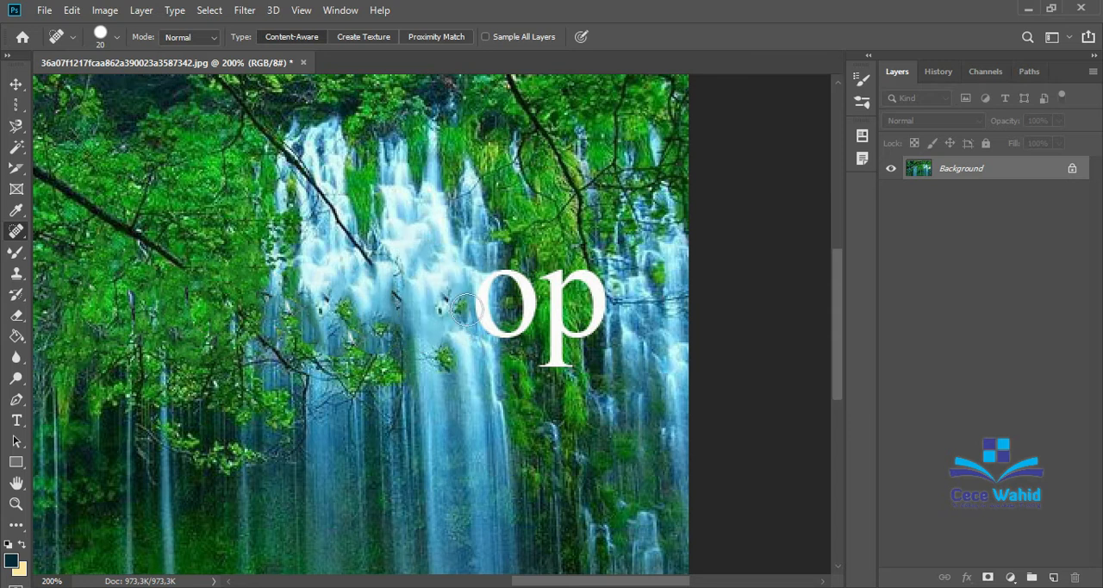
Heal away the final letters "op" beside the waterfall.
mouse_move(470, 298)
mouse_down()
mouse_move(506, 269)
mouse_move(512, 329)
mouse_move(486, 341)
mouse_up()
mouse_move(549, 277)
mouse_down()
mouse_move(551, 368)
mouse_move(579, 262)
mouse_up()
key(ctrl+minus)
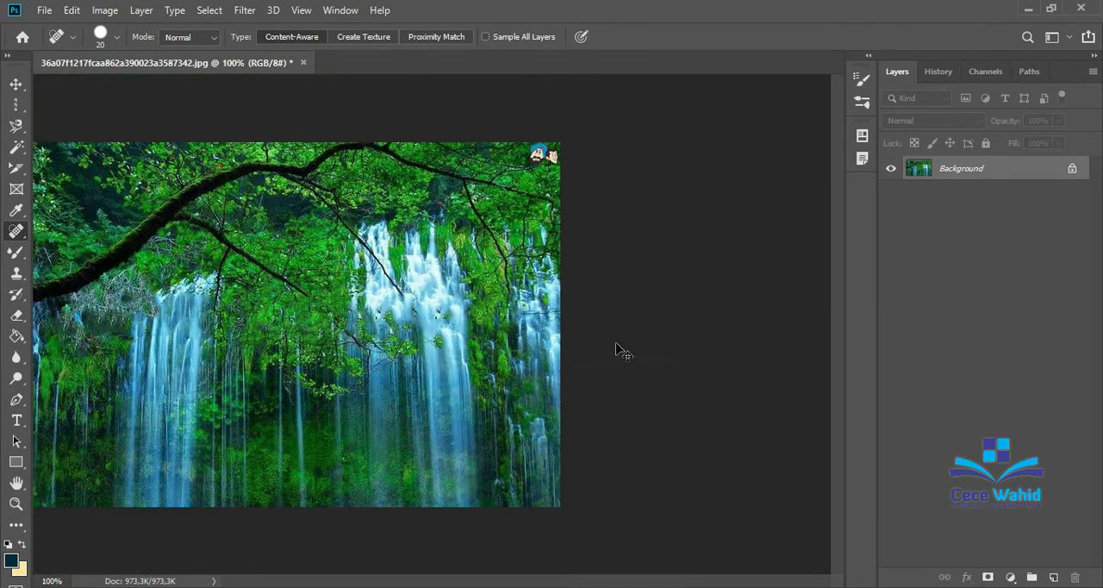
right_click(18, 232)
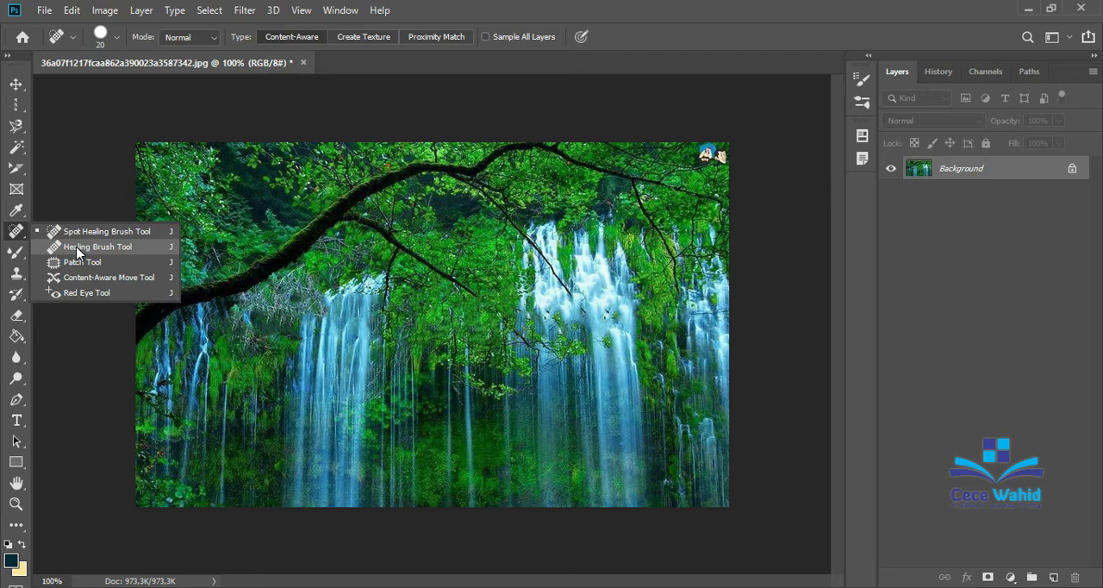
click(45, 10)
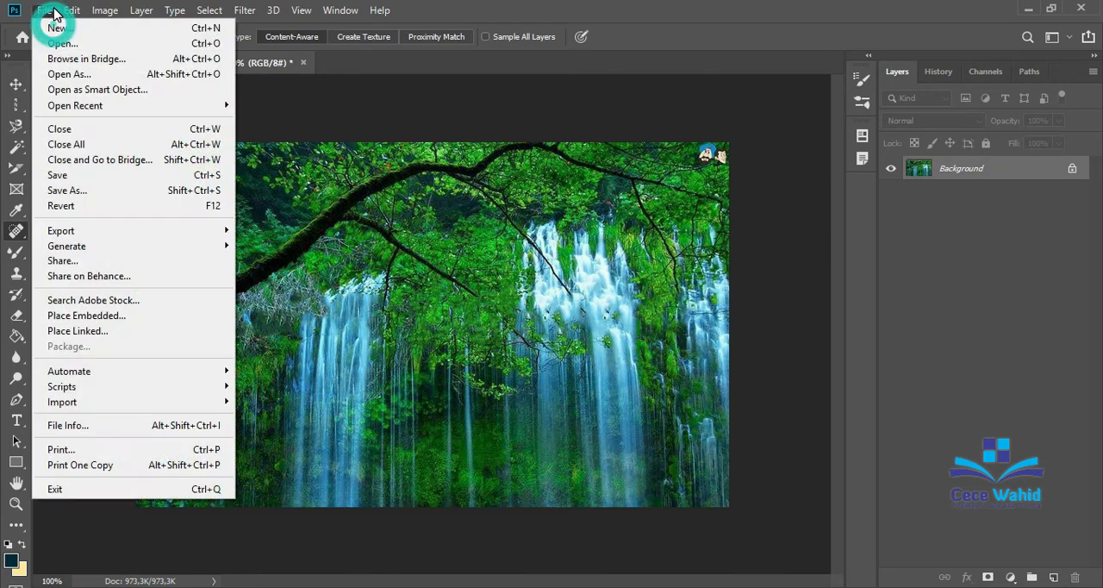
click(82, 45)
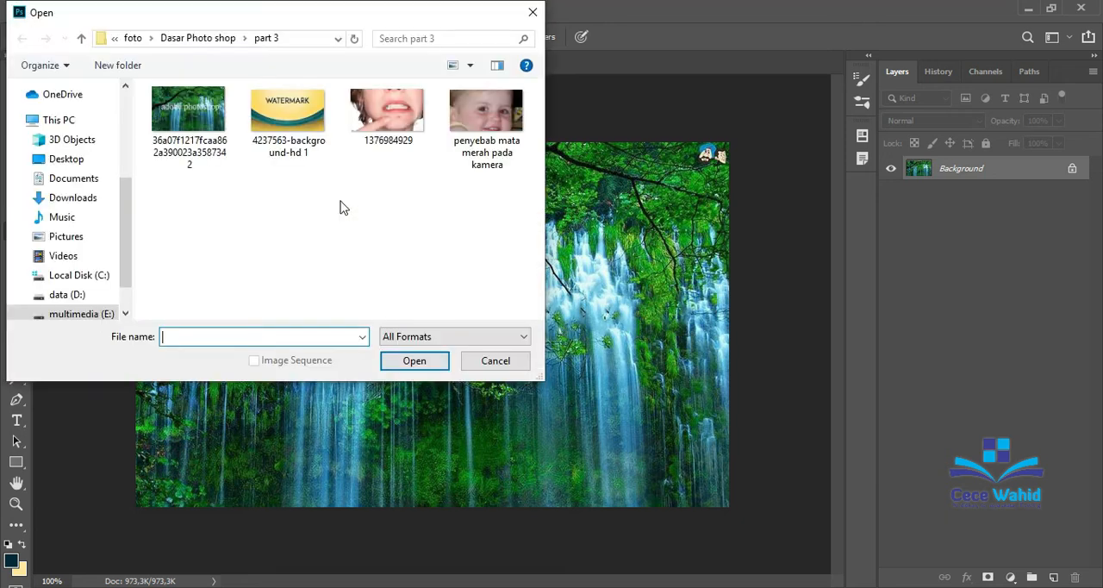
click(387, 117)
click(413, 361)
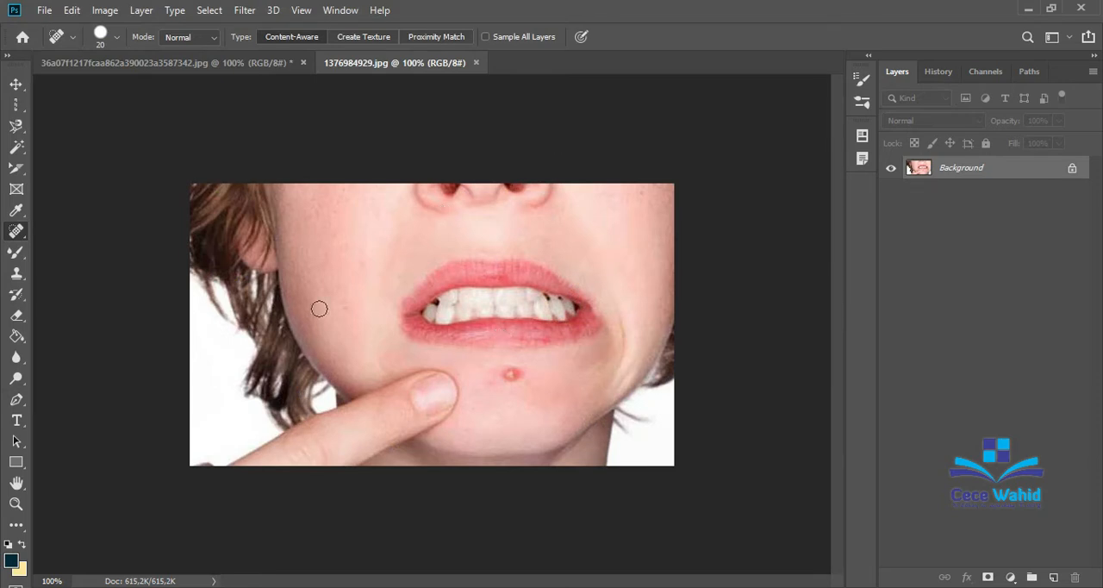
Choose the Healing Brush tool and set its size to 30 px.
right_click(23, 231)
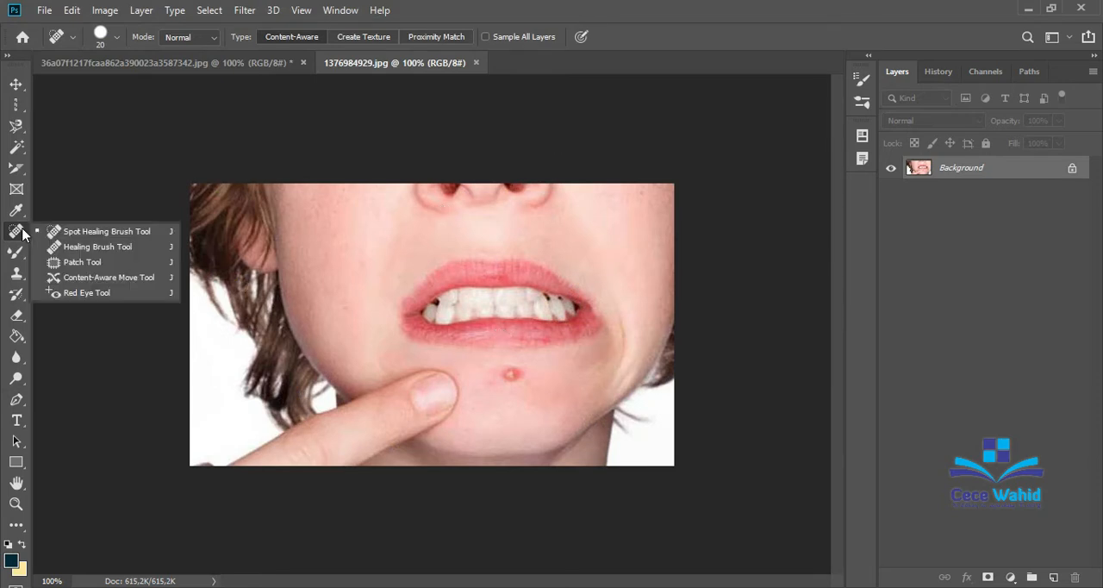
click(64, 247)
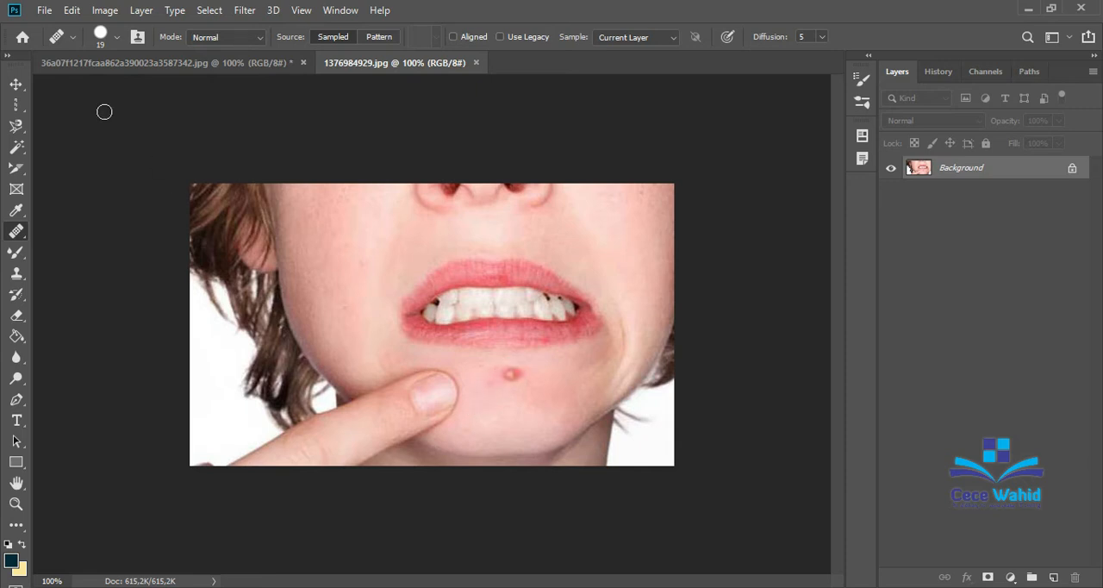
click(73, 37)
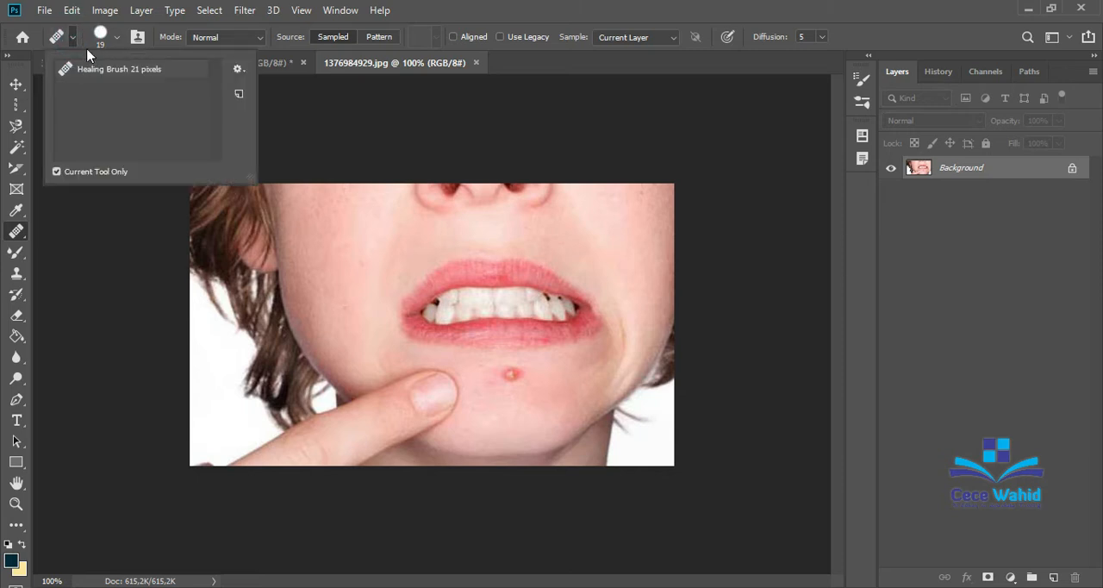
click(116, 37)
click(116, 37)
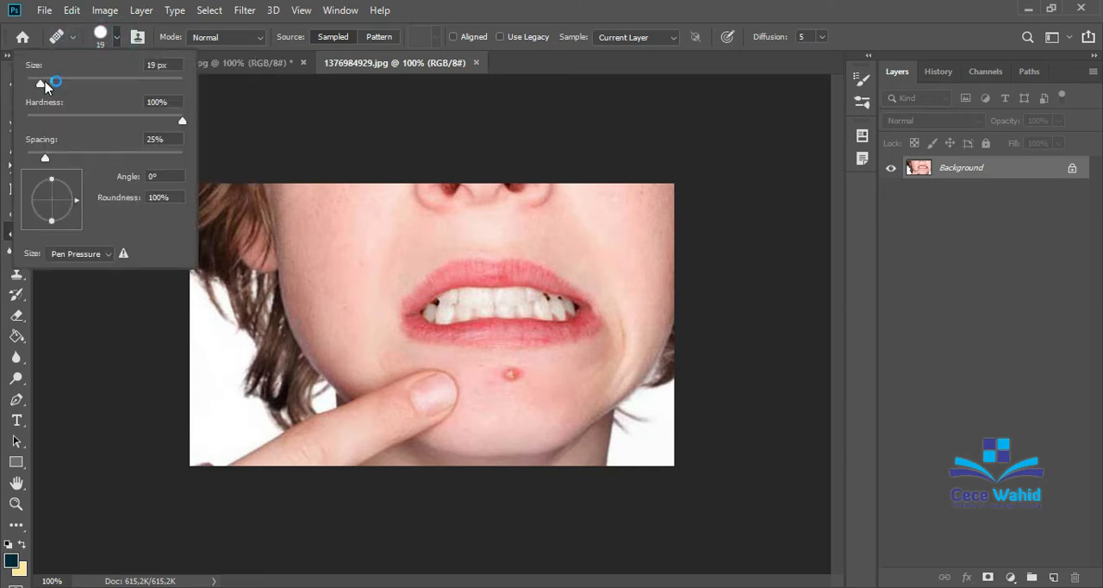
drag(46, 83, 52, 84)
Try to heal the red pimple on the chin with skin sampled just below it, and undo the attempt.
alt+click(495, 412)
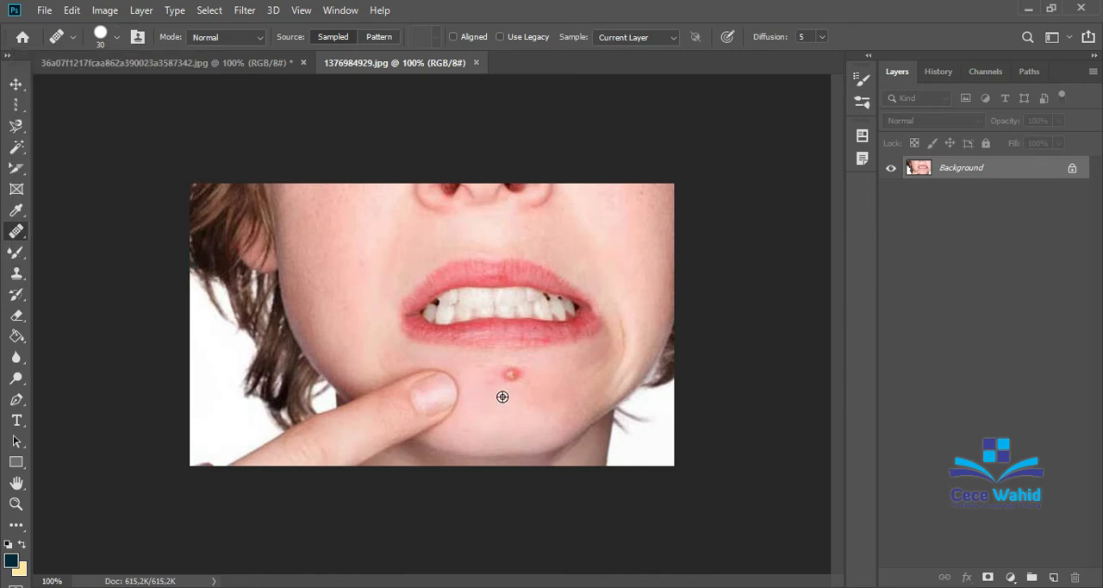
click(511, 376)
click(509, 375)
mouse_move(508, 375)
mouse_down()
mouse_move(498, 375)
mouse_move(520, 376)
mouse_up()
key(ctrl+z)
Heal away the red pimple on the chin with the Spot Healing Brush.
right_click(17, 231)
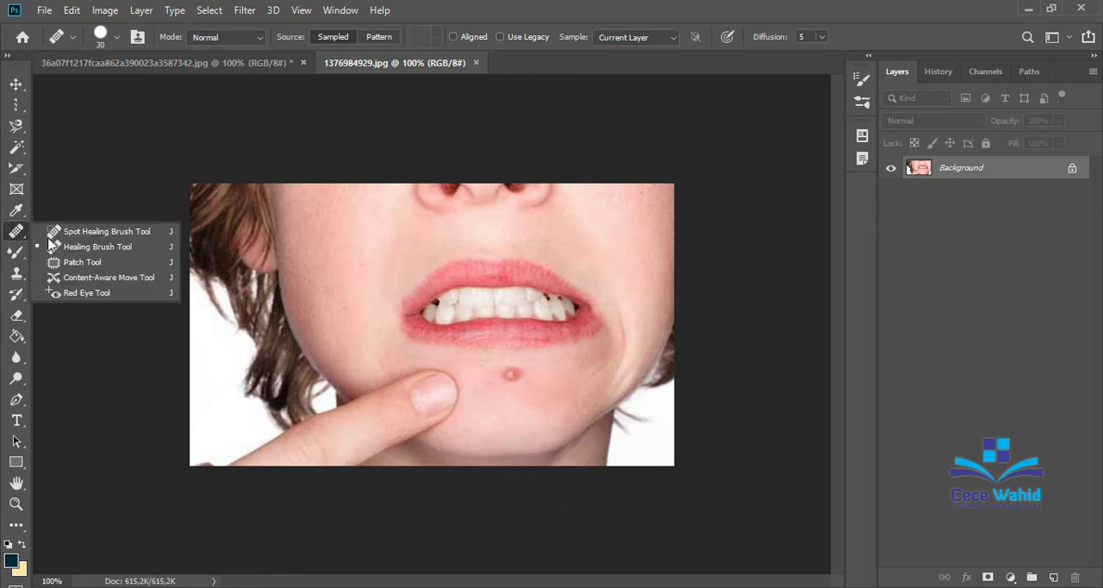
click(95, 231)
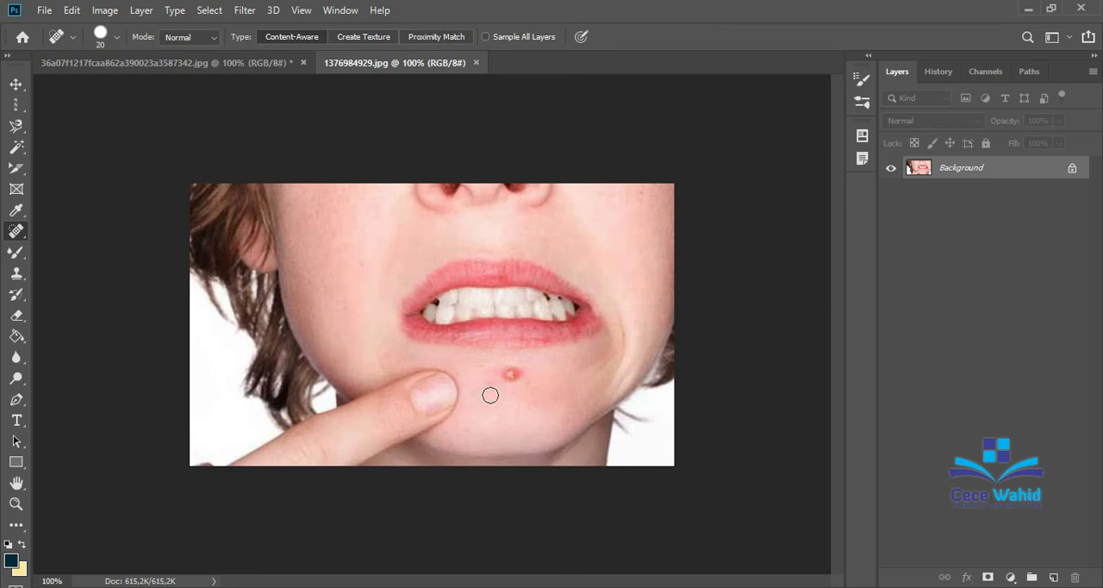
drag(502, 377, 520, 371)
drag(509, 373, 508, 373)
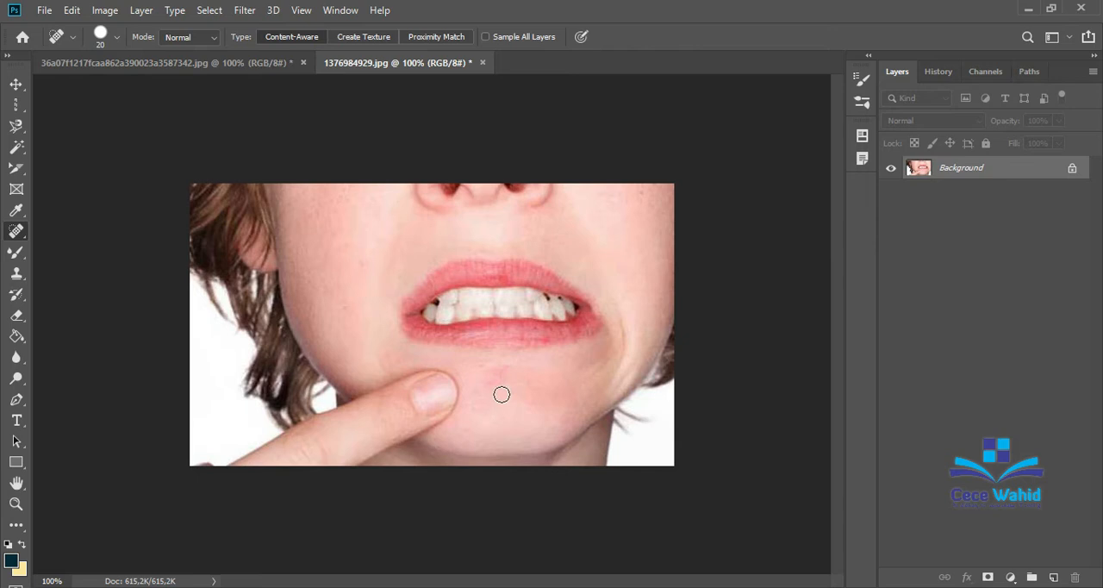
drag(501, 394, 504, 370)
Open the yellow and teal background image "4237563-background-hd 1".
click(43, 10)
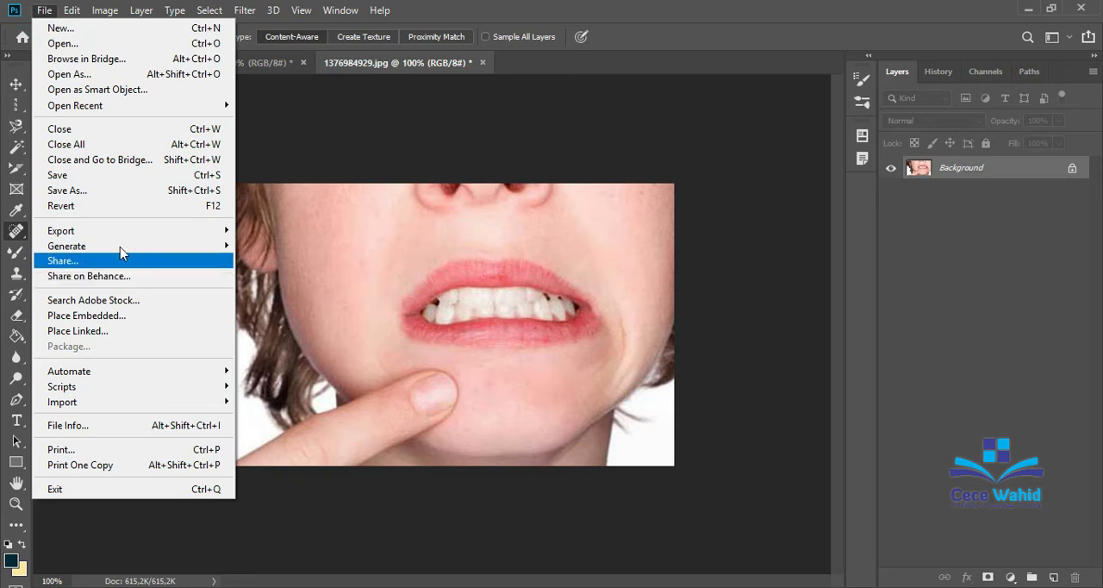
click(96, 43)
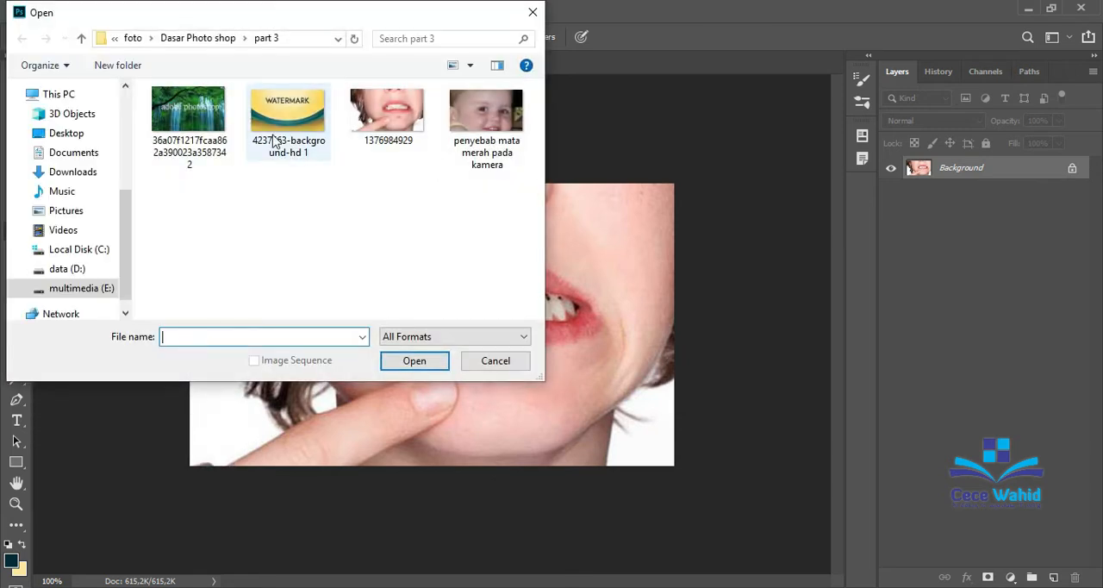
click(293, 120)
click(408, 357)
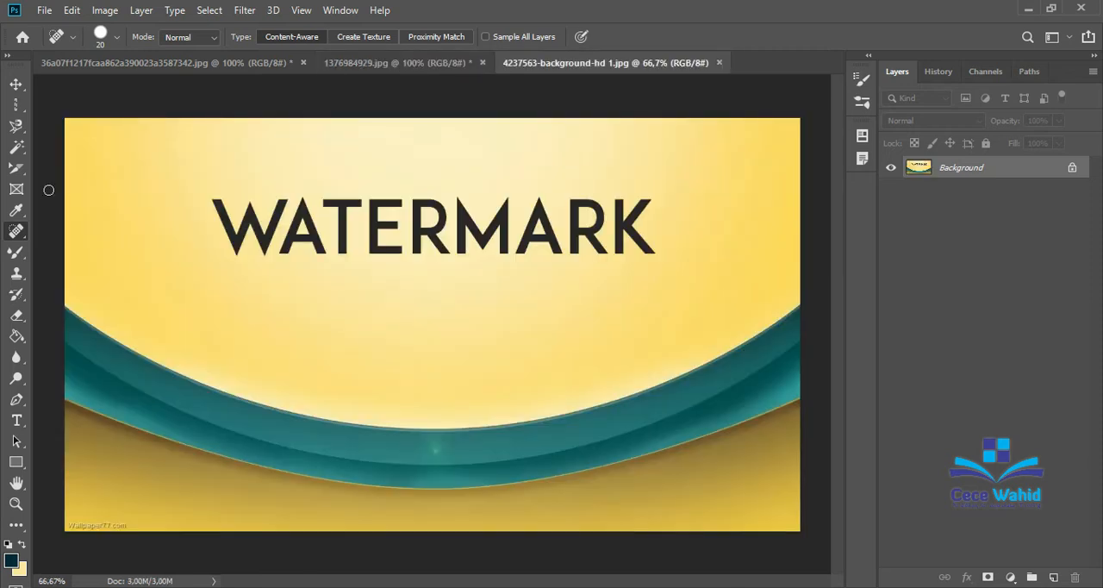
Heal away the left half of the "W" in "WATERMARK" with the Spot Healing Brush.
right_click(23, 234)
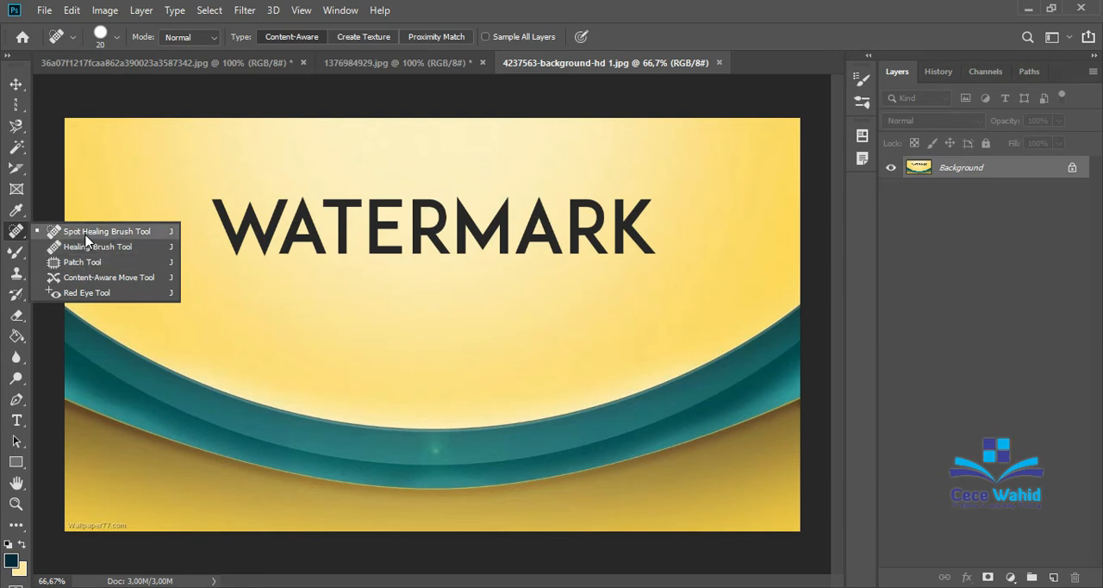
click(215, 200)
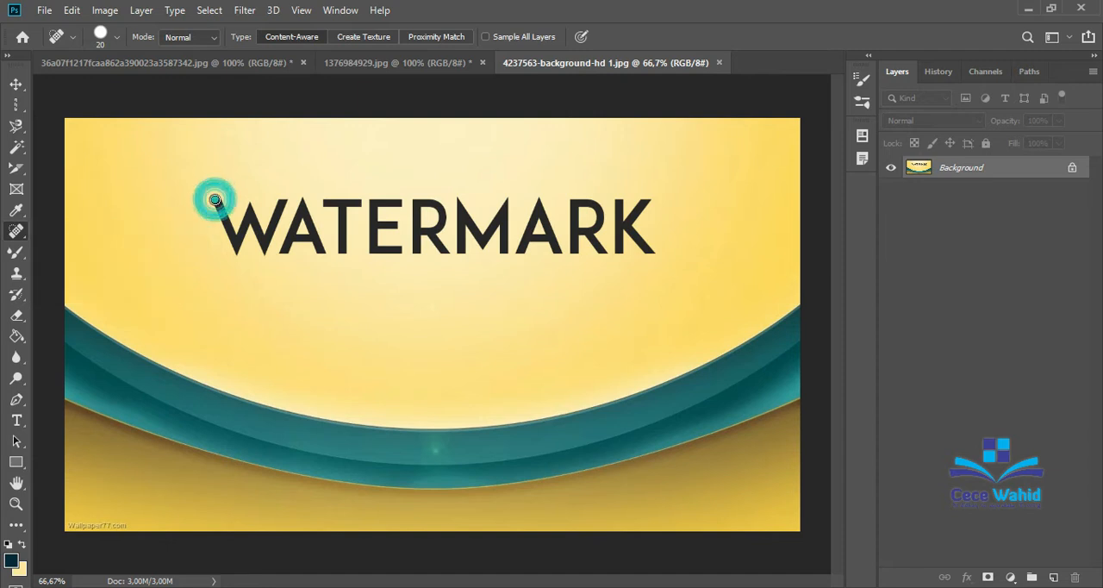
mouse_move(213, 199)
mouse_down()
mouse_move(237, 249)
mouse_move(250, 205)
mouse_move(234, 252)
mouse_up()
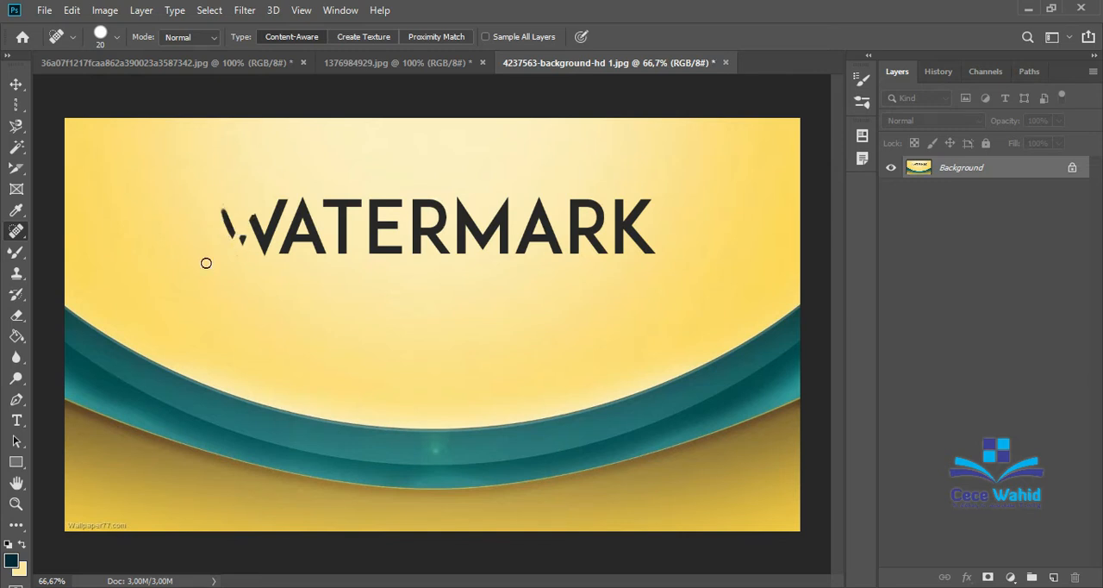
mouse_move(221, 209)
mouse_down()
mouse_move(232, 238)
mouse_move(251, 218)
mouse_up()
Set the Spot Healing Brush size to 25 px and heal away the rest of the "W".
click(115, 37)
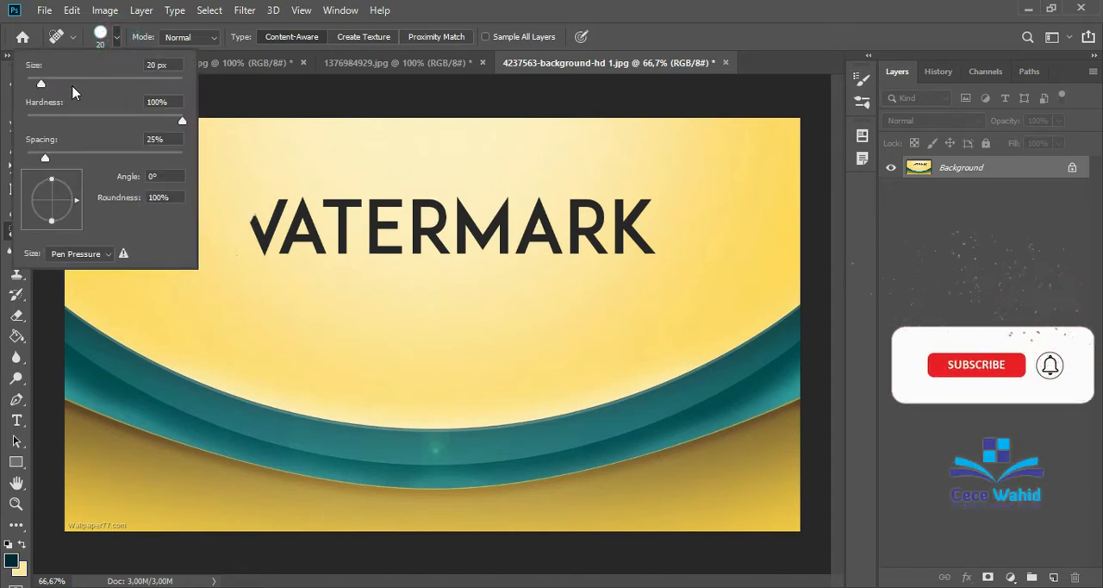
click(156, 63)
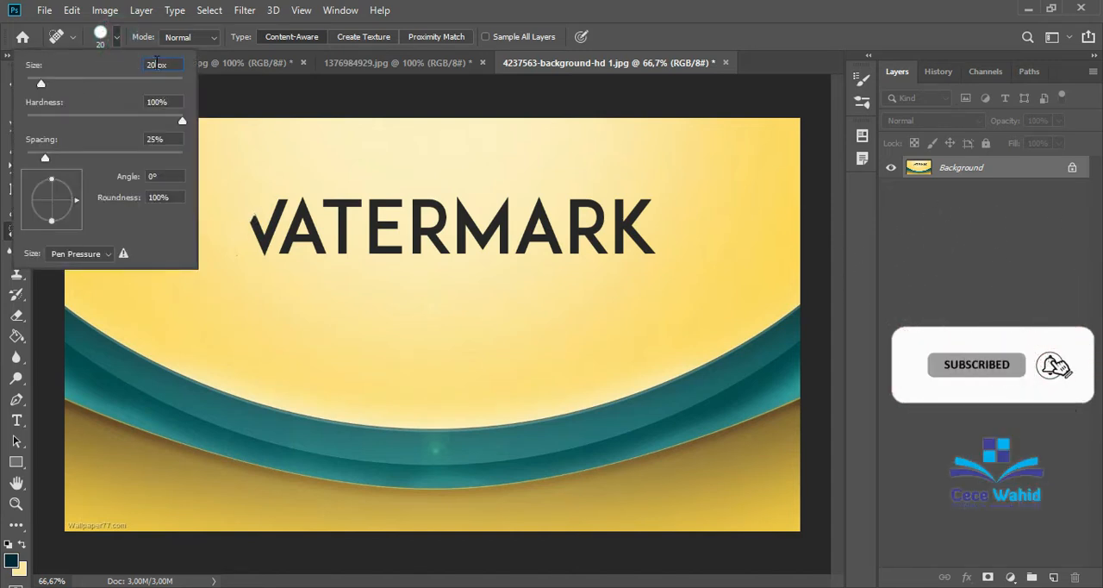
text(25)
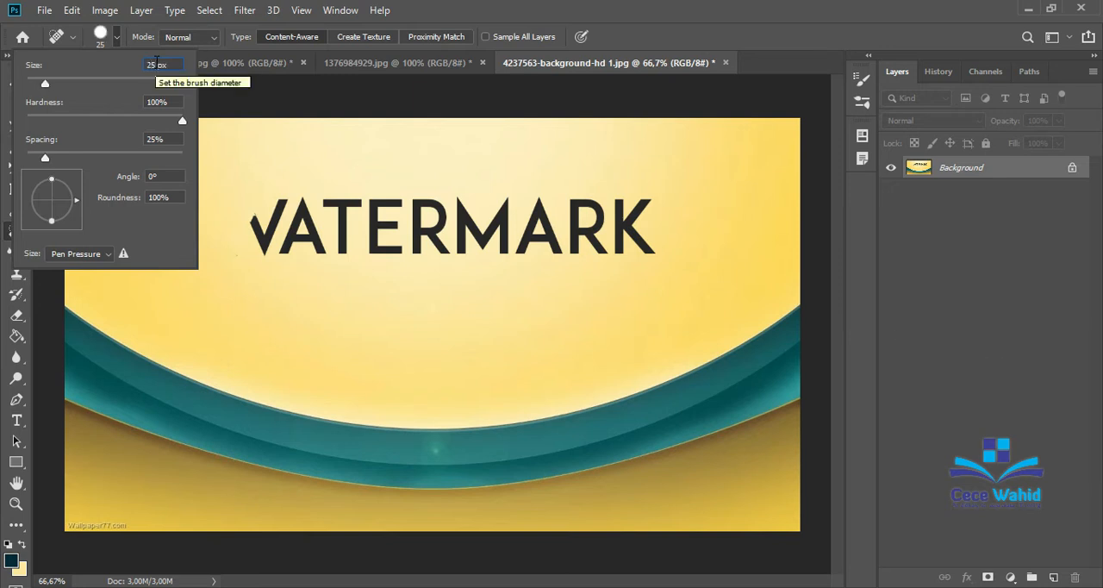
key(Return)
mouse_move(248, 213)
mouse_down()
mouse_move(265, 250)
mouse_move(285, 200)
mouse_move(271, 222)
mouse_up()
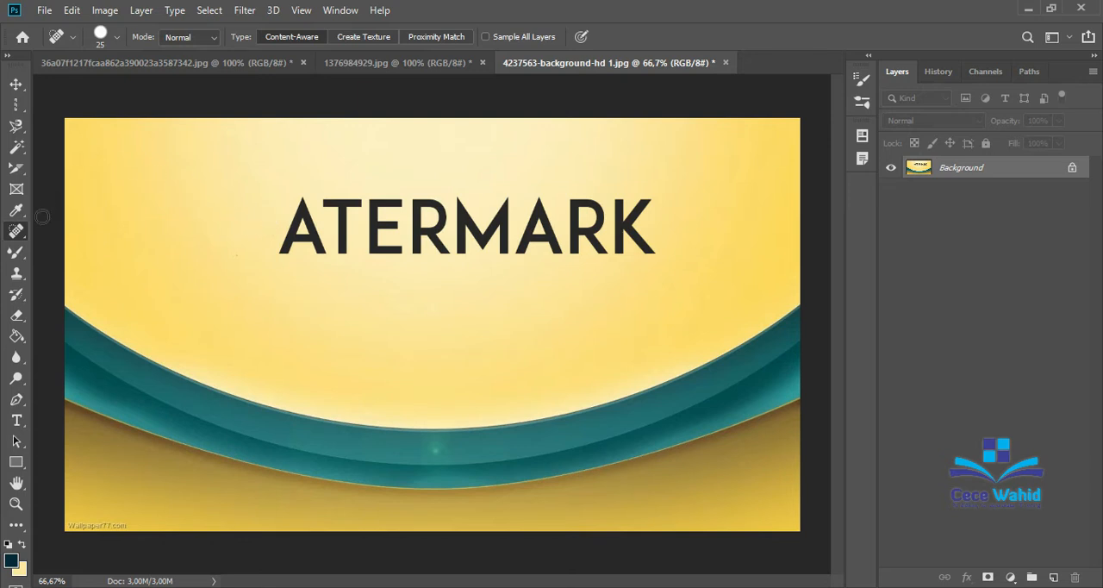
Switch to the Healing Brush tool.
right_click(19, 235)
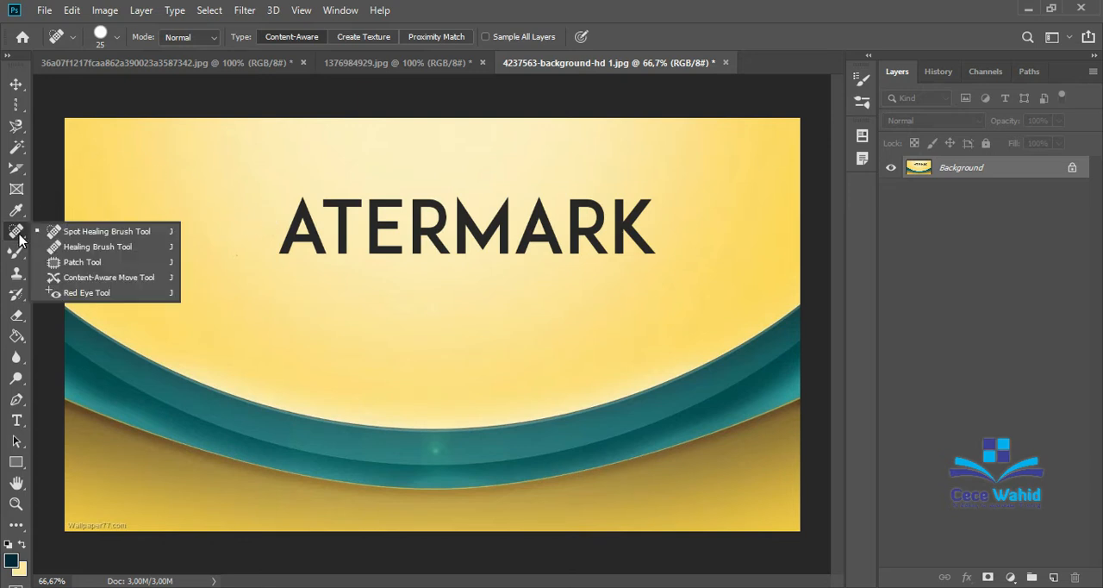
click(76, 247)
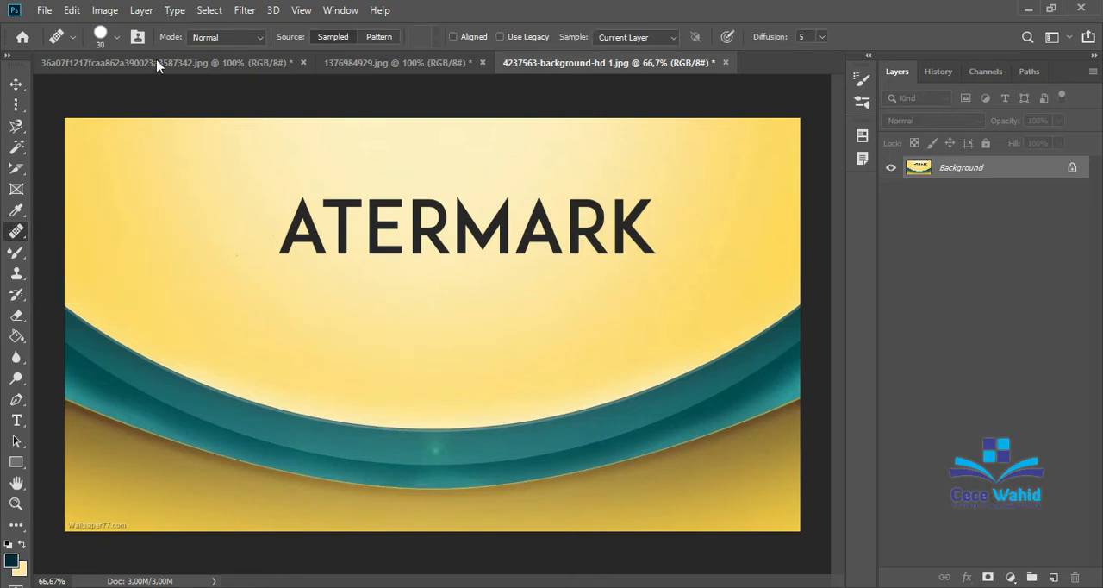
click(117, 38)
drag(49, 83, 88, 83)
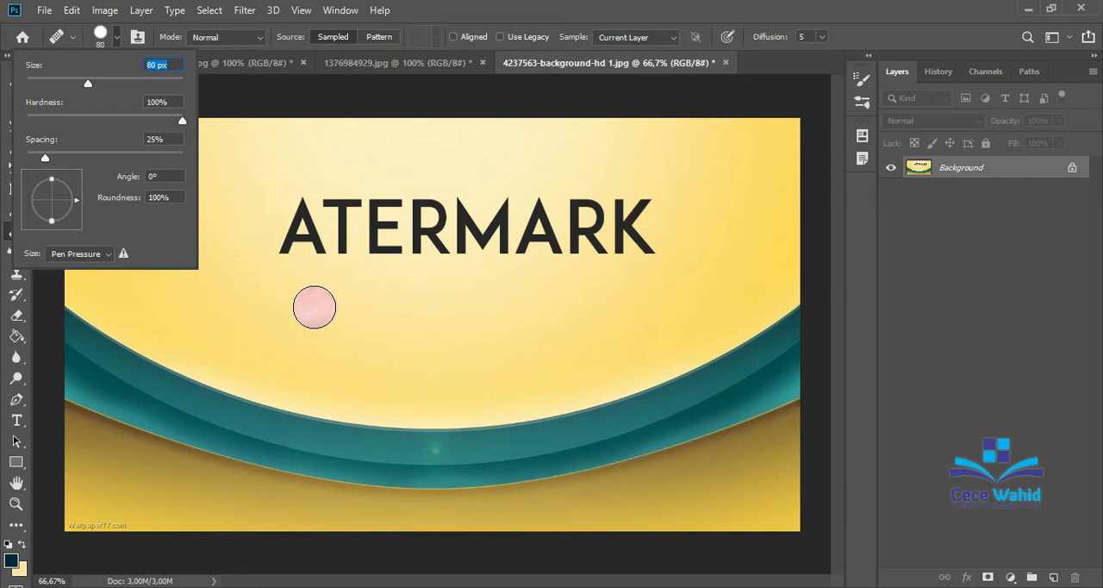
key(Escape)
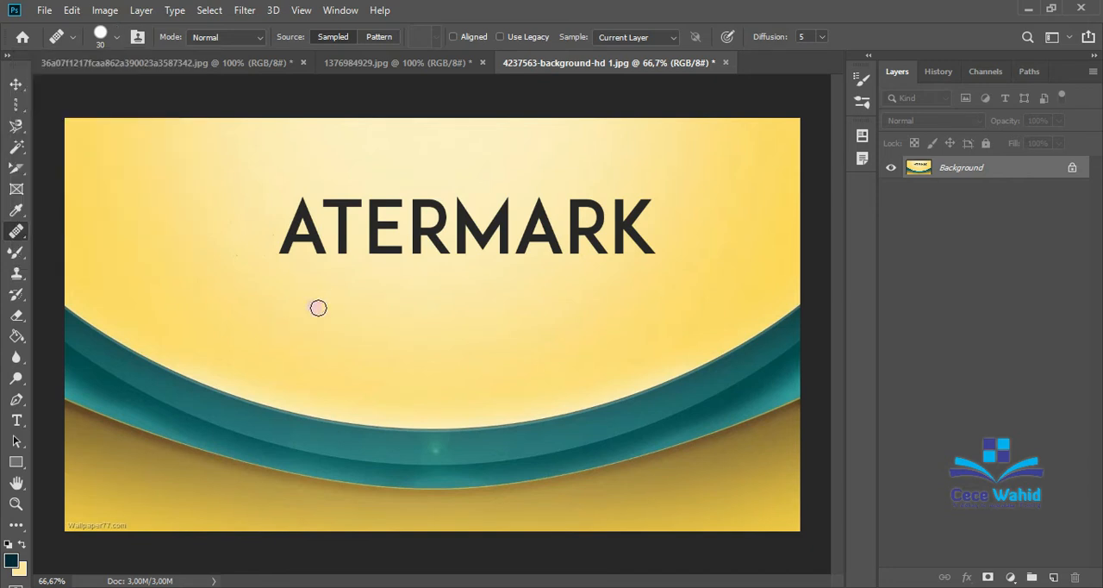
Set the Healing Brush size to 70 px and sample the clean yellow background below the first "A".
click(116, 38)
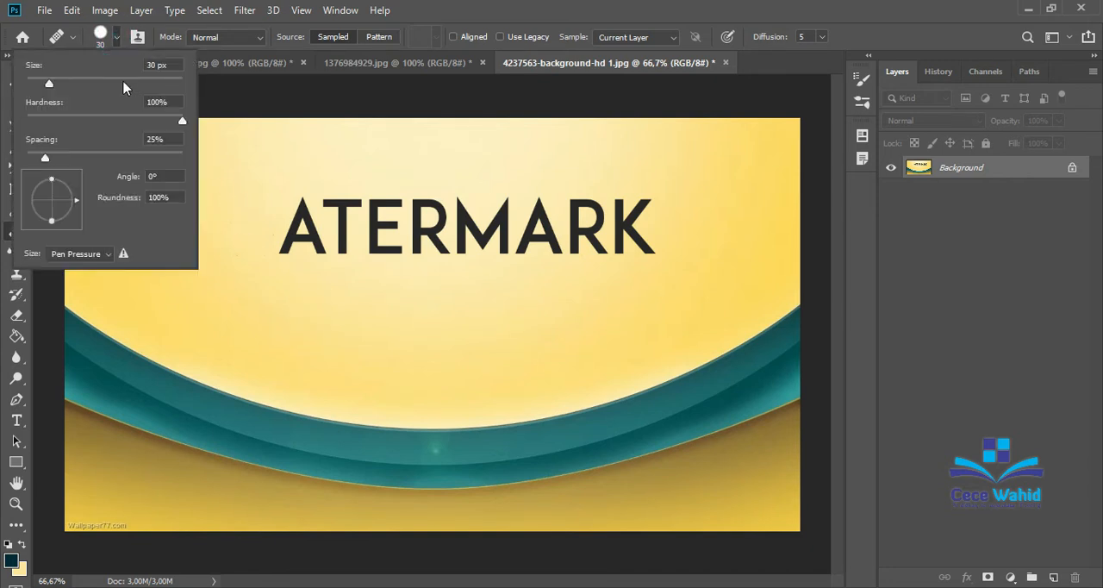
click(83, 78)
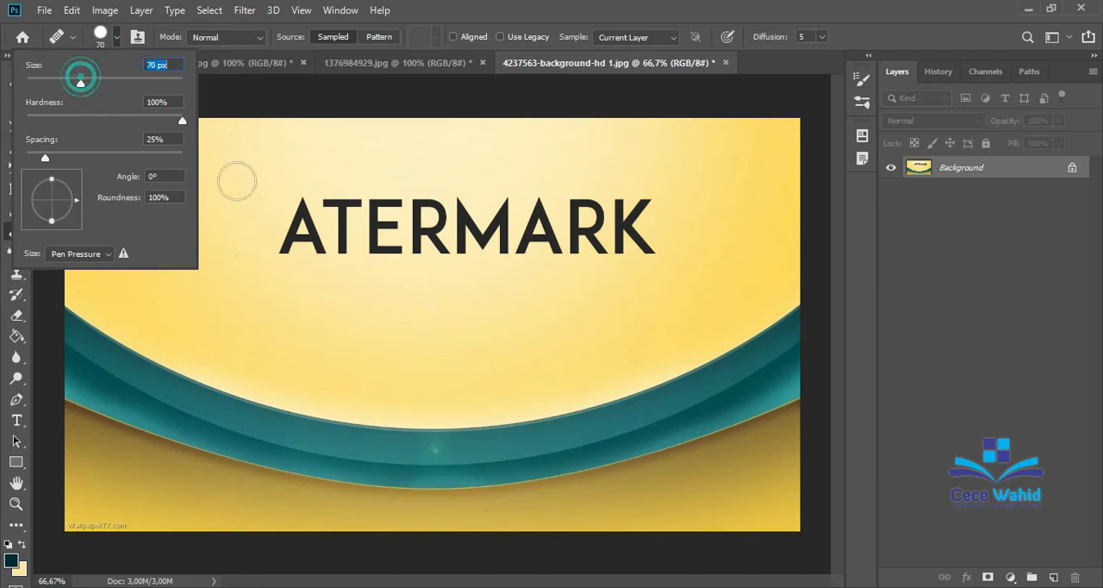
click(329, 309)
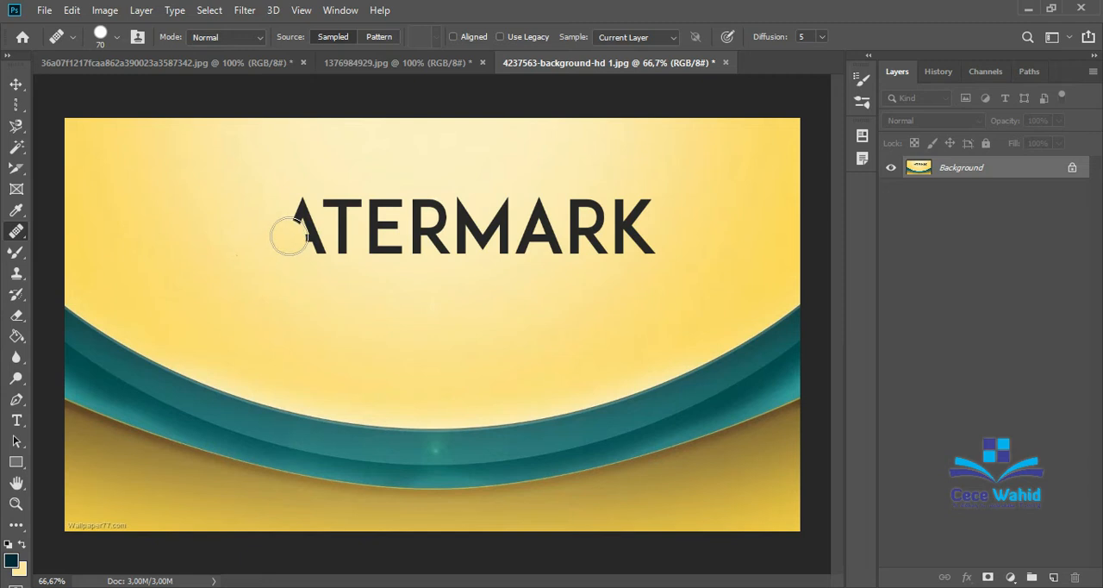
Heal away the first "A" and clear its leftover smudge with a fresh sample from the yellow background below.
mouse_move(290, 233)
mouse_down()
mouse_move(298, 212)
mouse_move(285, 241)
mouse_move(296, 234)
mouse_move(314, 247)
mouse_move(296, 217)
mouse_up()
key(ctrl+z)
click(299, 209)
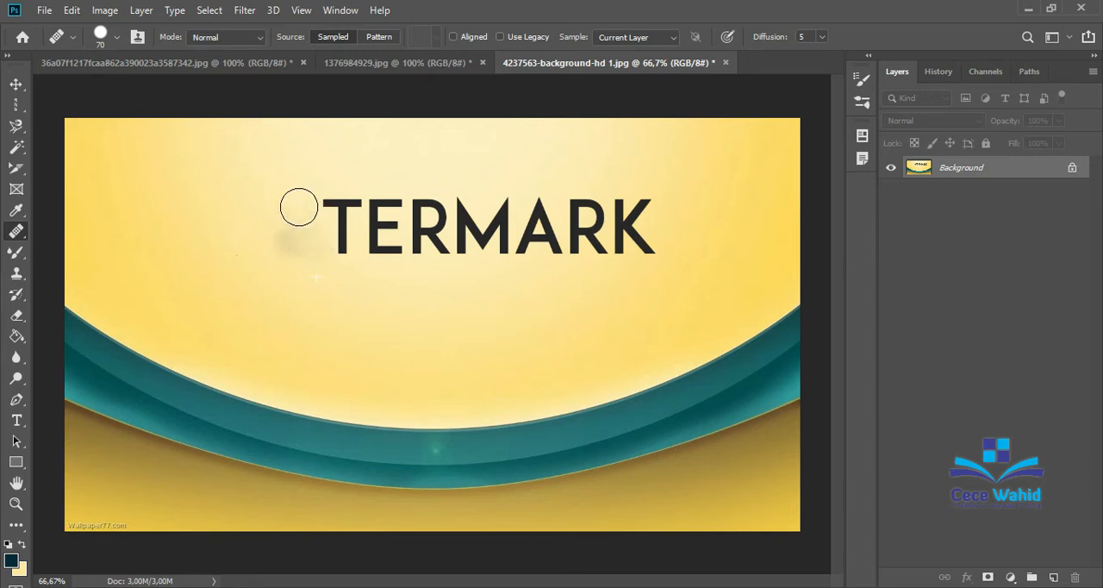
alt+click(282, 298)
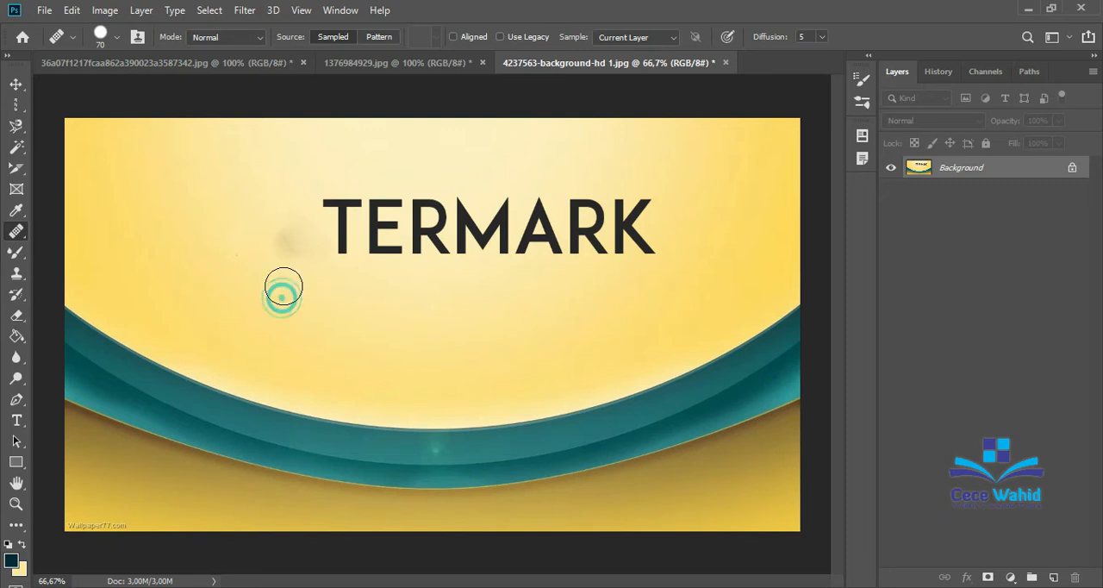
click(289, 239)
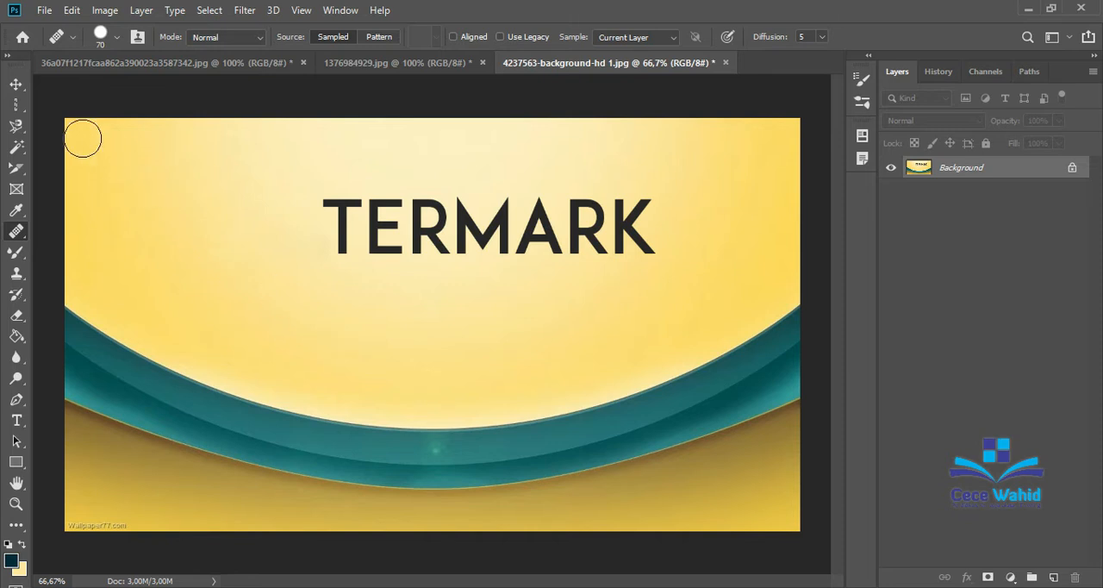
Return to the face photo, undo the healing of the chin pimple and choose the Patch tool.
right_click(22, 233)
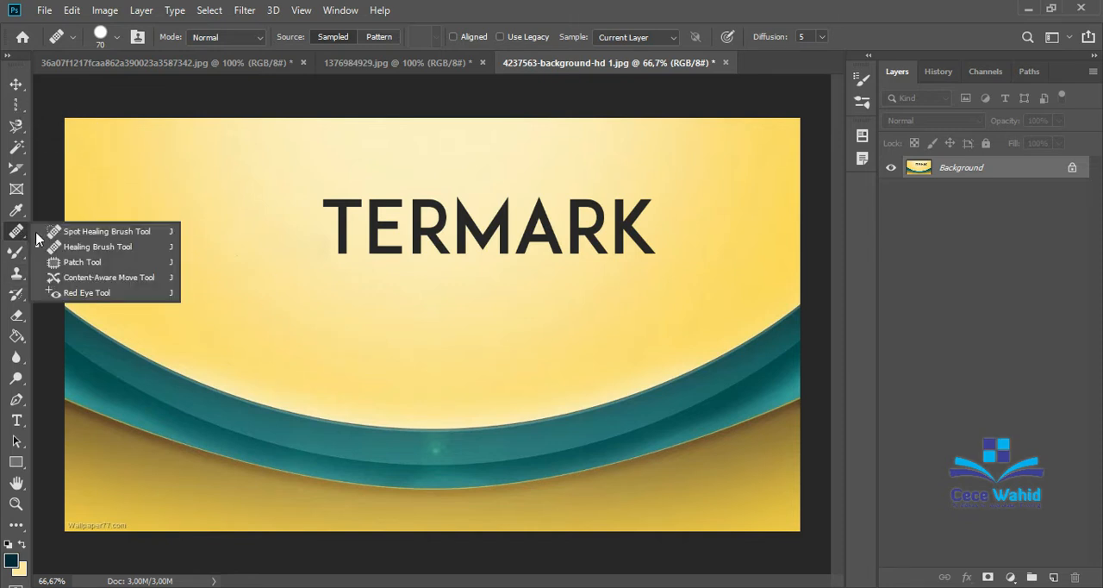
click(68, 265)
click(354, 62)
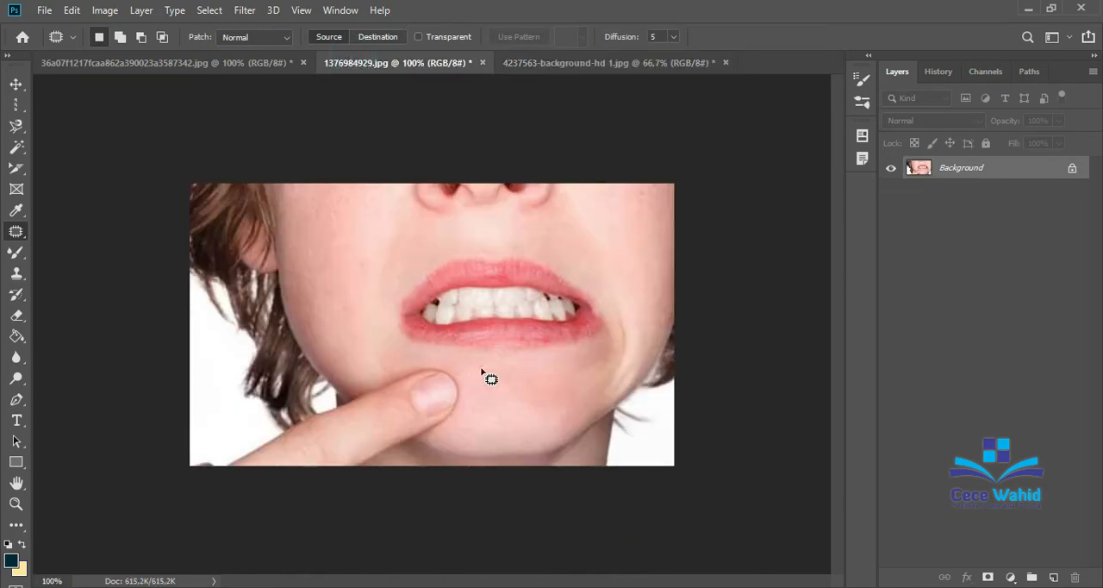
key(ctrl+z)
click(15, 84)
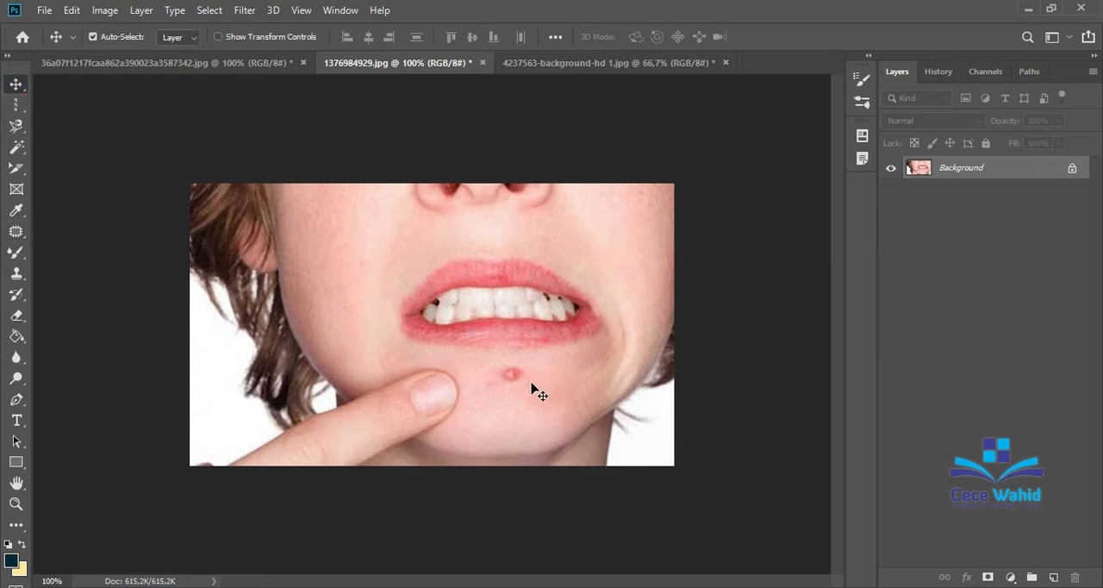
click(17, 231)
click(84, 263)
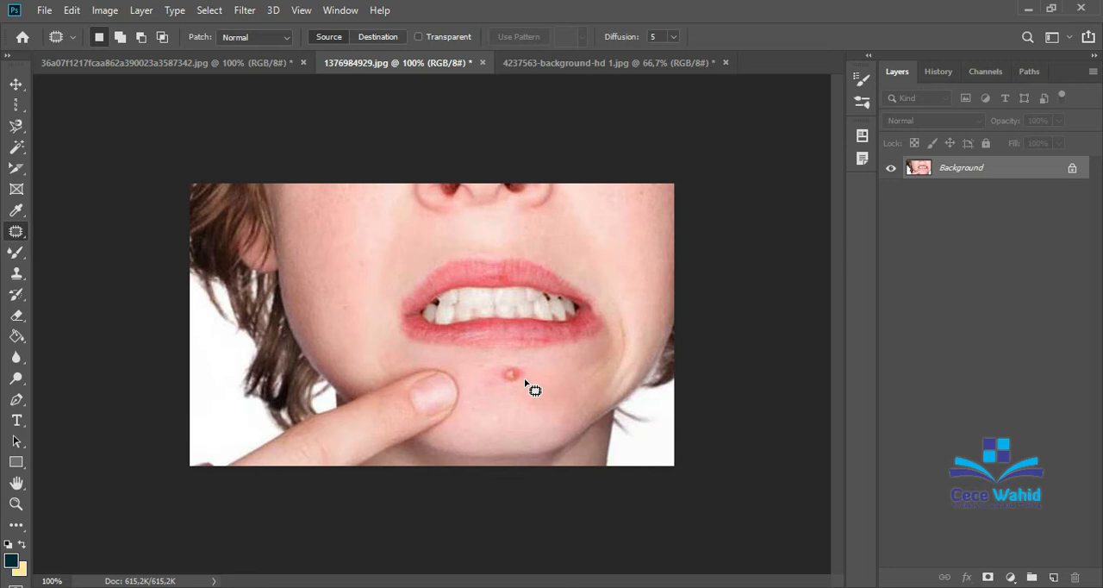
Outline the chin pimple and patch it with skin from beside the fingertip, leaving nothing selected.
mouse_move(525, 380)
mouse_down()
mouse_move(504, 386)
mouse_move(498, 373)
mouse_move(512, 362)
mouse_move(528, 380)
mouse_up()
drag(521, 382, 521, 382)
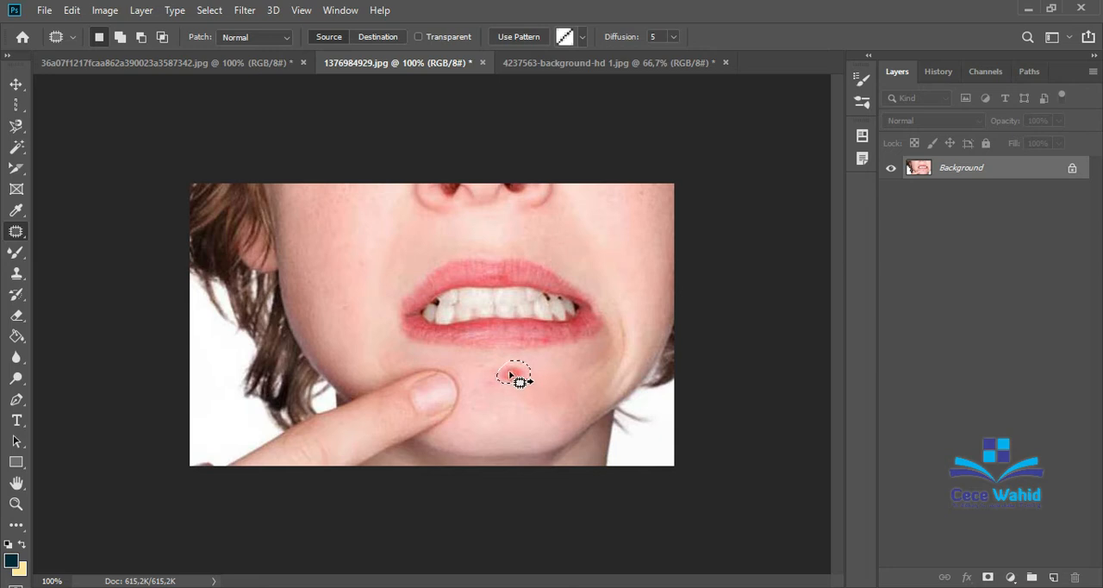
drag(514, 379, 453, 390)
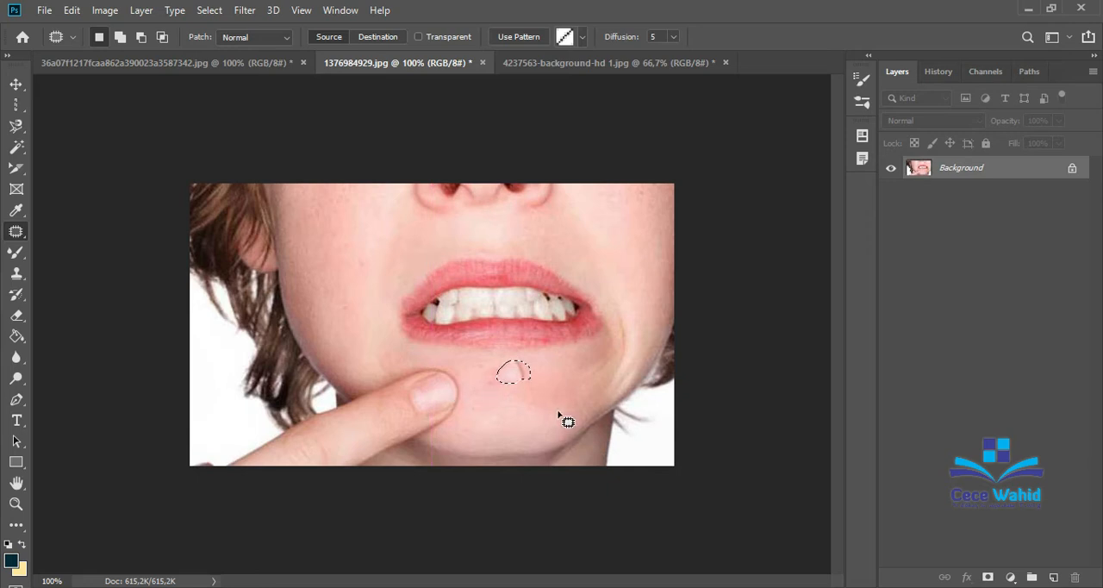
key(ctrl+d)
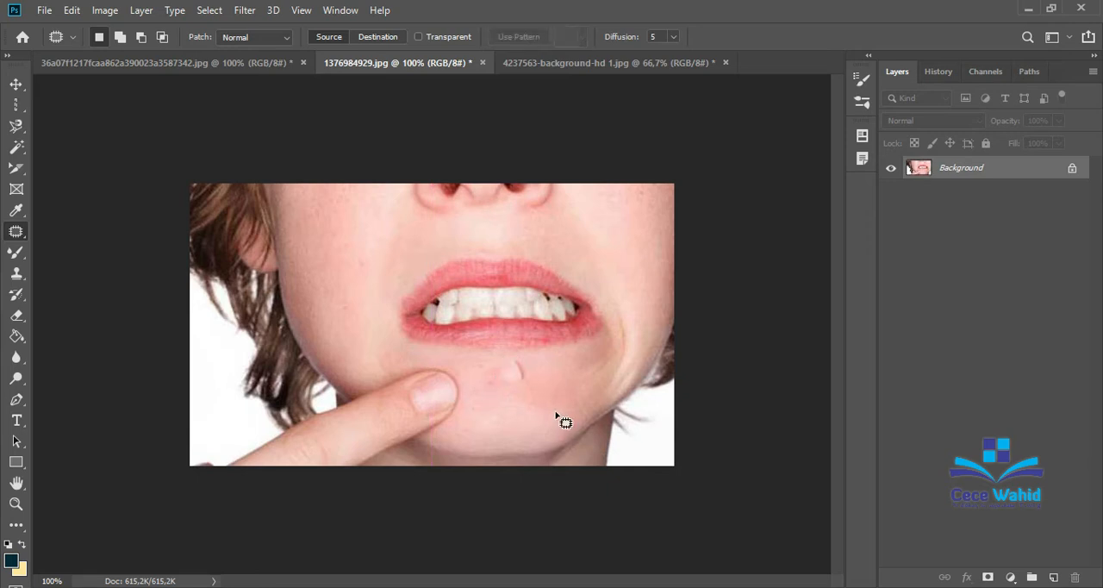
Undo the last chin patch, try patching the outlined pimple with content from the teeth, and clear the selection.
key(ctrl+z)
key(ctrl+z)
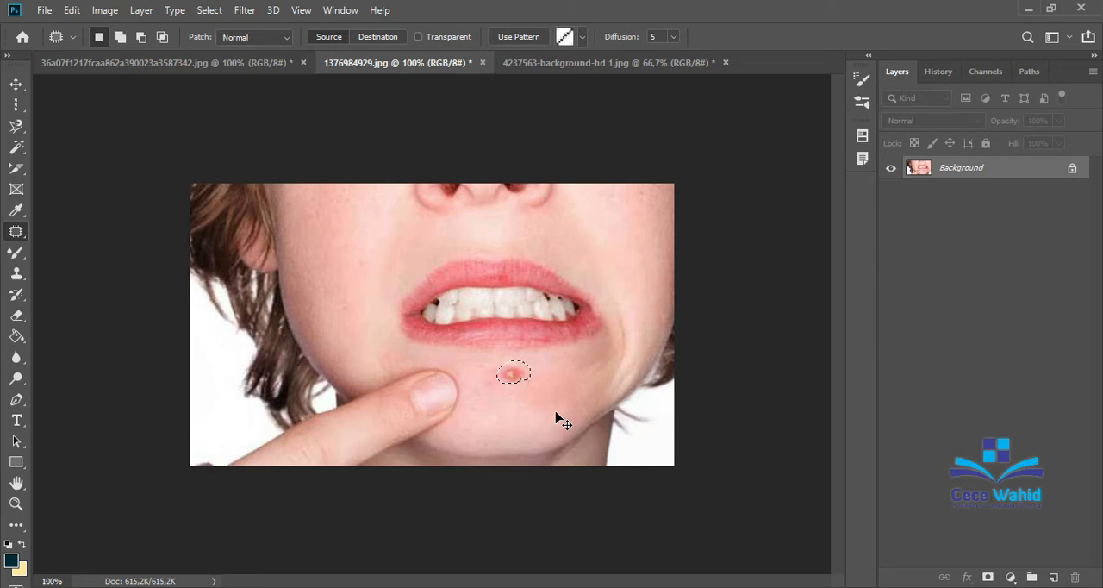
drag(514, 372, 439, 306)
key(ctrl+d)
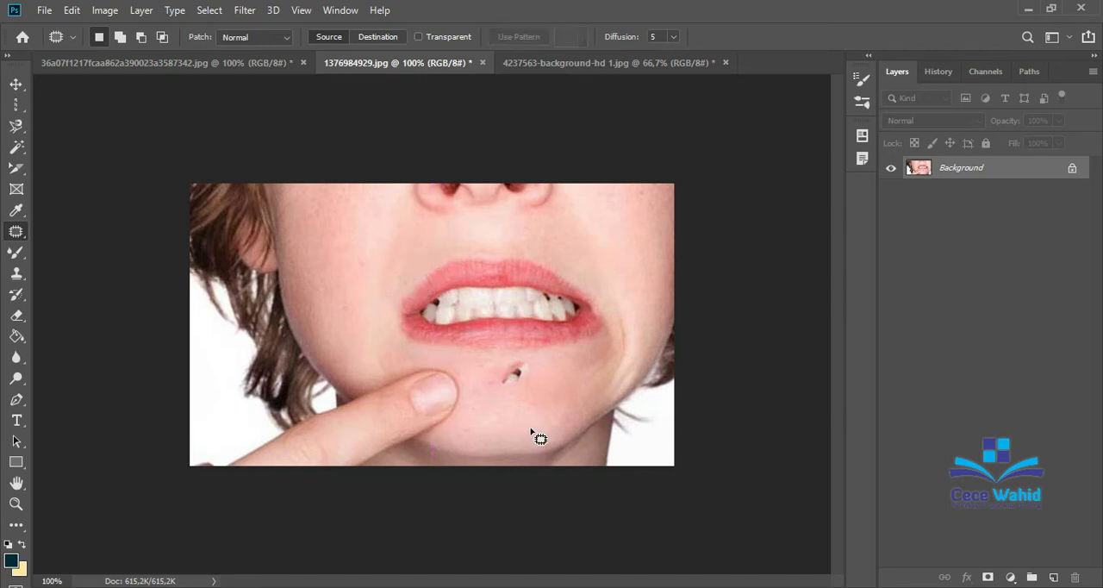
Undo the patch taken from the teeth and patch the pimple with skin from lower on the chin.
key(ctrl+z)
key(ctrl+z)
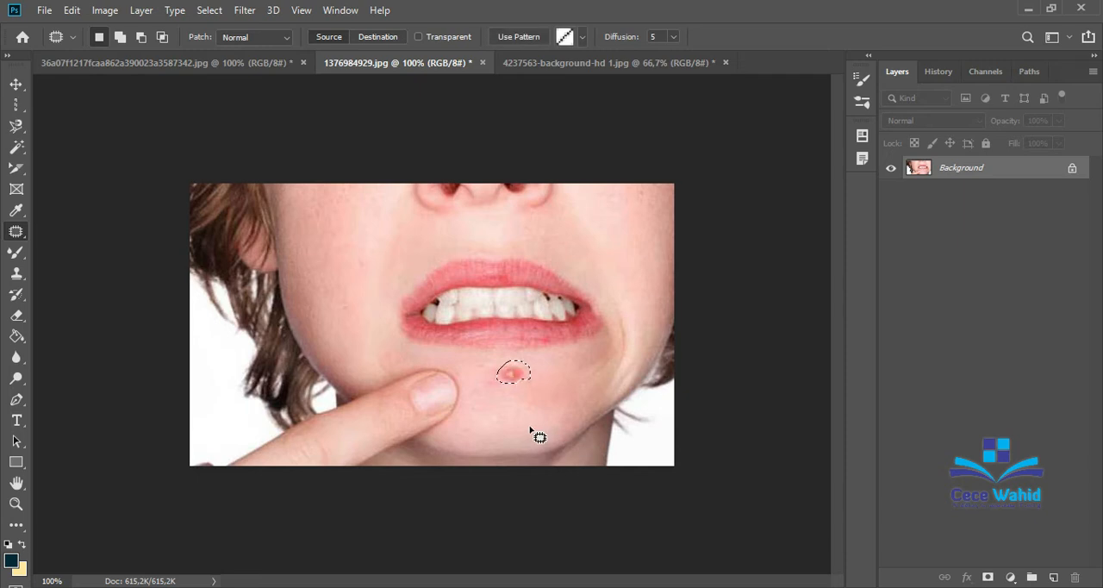
drag(522, 376, 508, 411)
key(ctrl+d)
drag(508, 380, 510, 383)
With the Content-Aware Move tool, relocate the outlined pimple onto the lower lip, then onto the lower part of the chin.
right_click(19, 241)
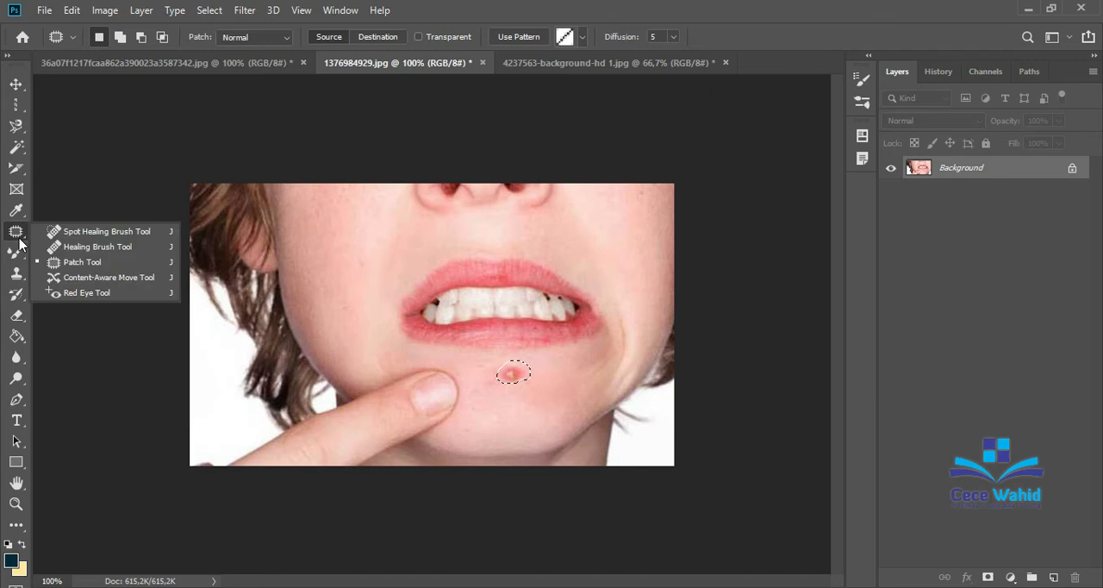
click(82, 277)
mouse_move(530, 373)
mouse_down()
mouse_move(516, 393)
mouse_move(503, 388)
mouse_move(499, 366)
mouse_move(517, 387)
mouse_move(507, 420)
mouse_move(522, 414)
mouse_move(506, 420)
mouse_up()
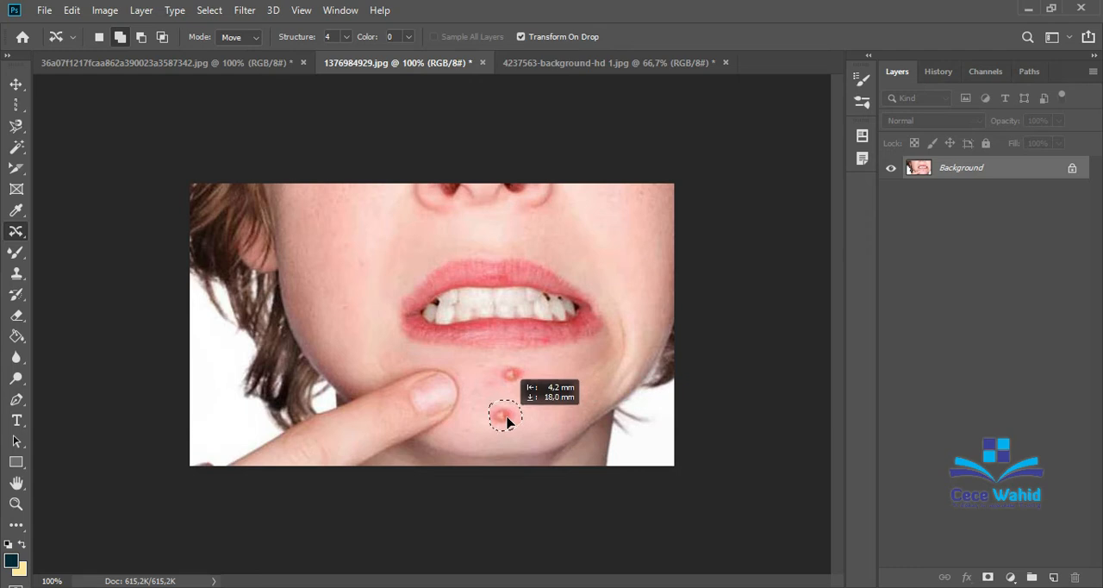
drag(507, 420, 508, 339)
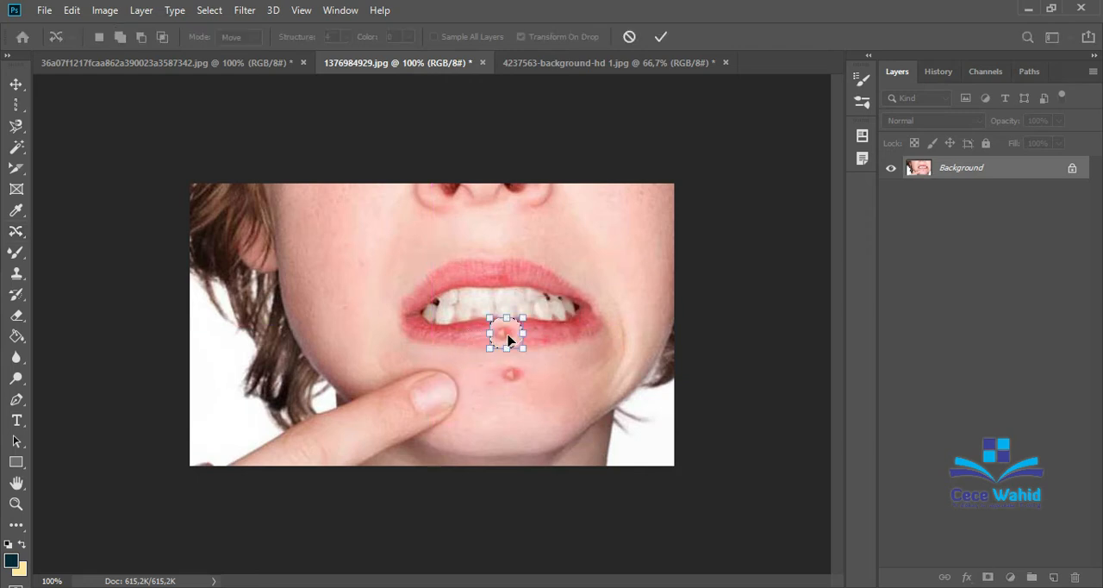
click(661, 37)
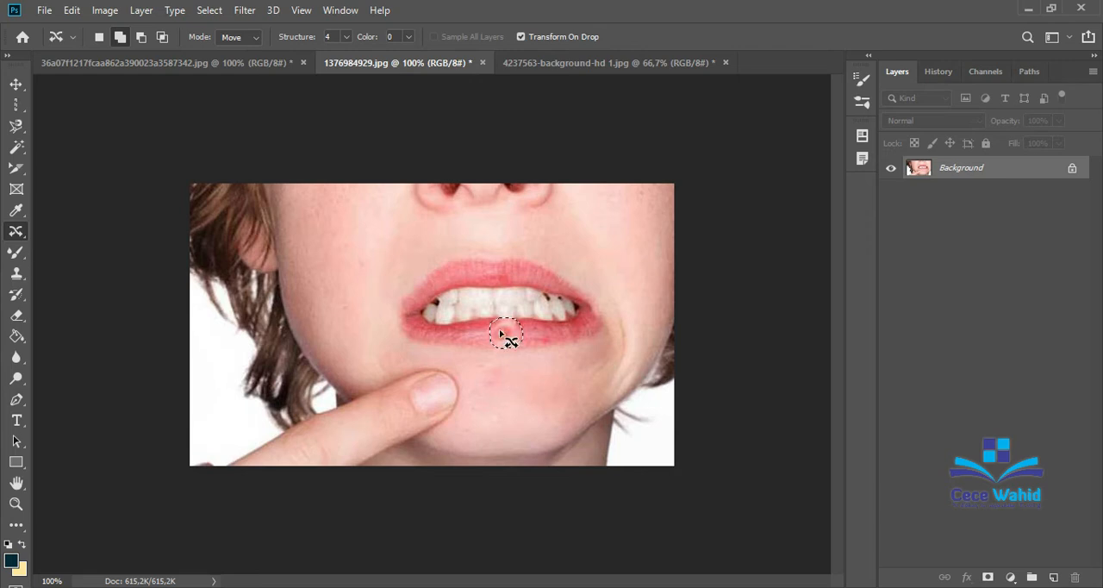
drag(506, 338, 505, 404)
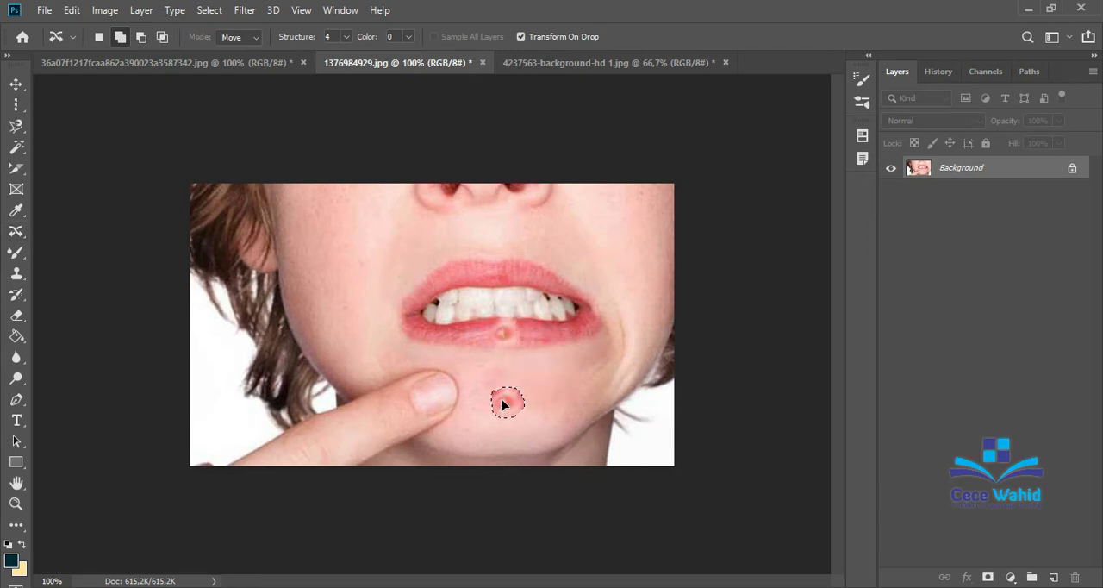
click(660, 36)
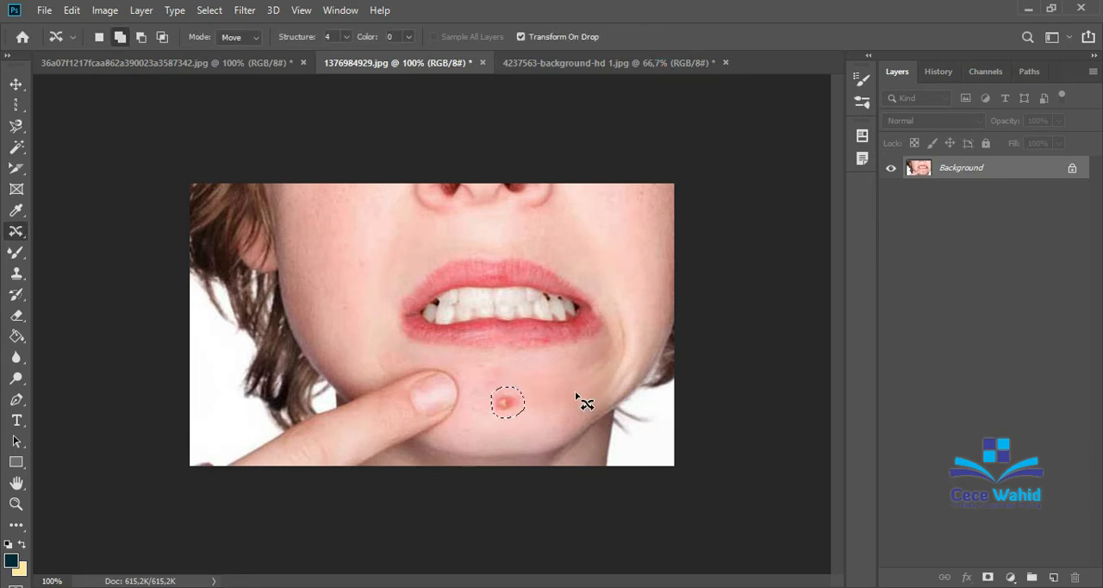
Move the pimple to the skin above the upper lip, then undo the move and the selection.
right_click(15, 231)
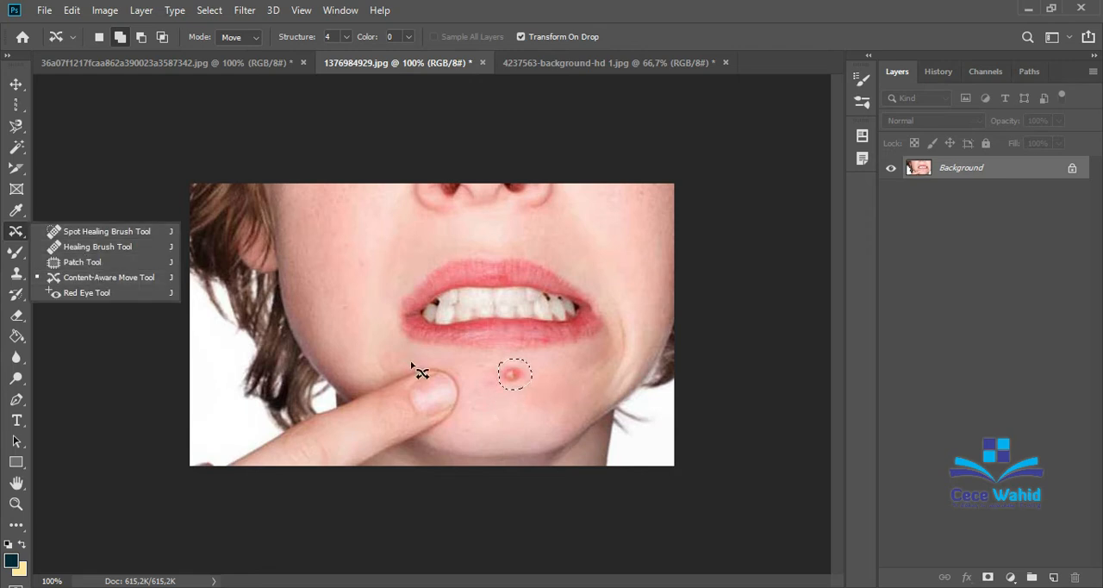
click(507, 376)
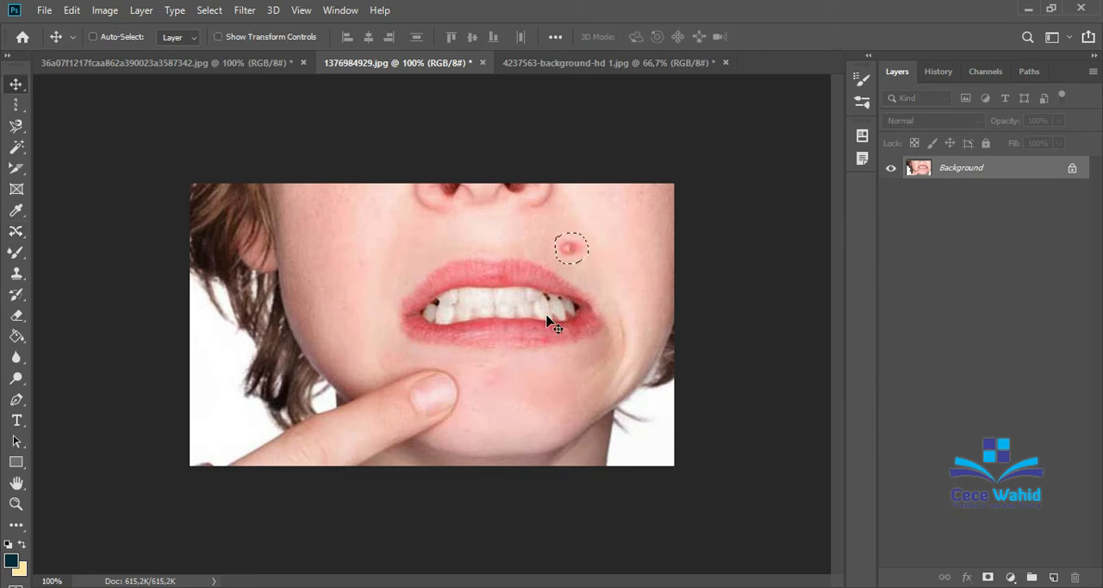
key(ctrl+z)
key(ctrl+z)
key(ctrl+z)
right_click(15, 231)
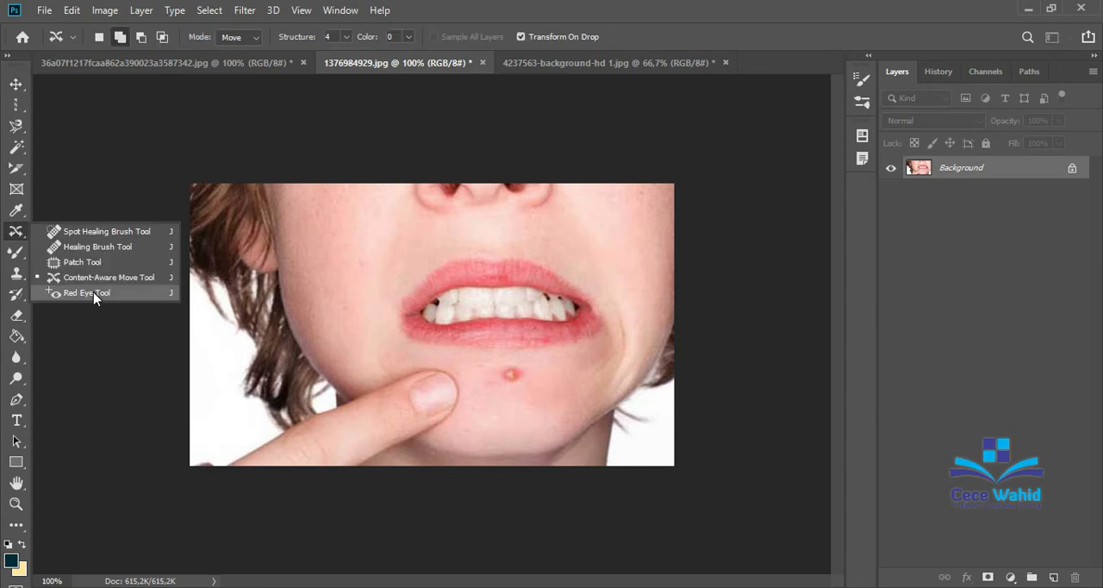
click(204, 102)
Open the picture "penyebab mata merah pada kamera" from the part 3 folder.
click(44, 10)
click(43, 12)
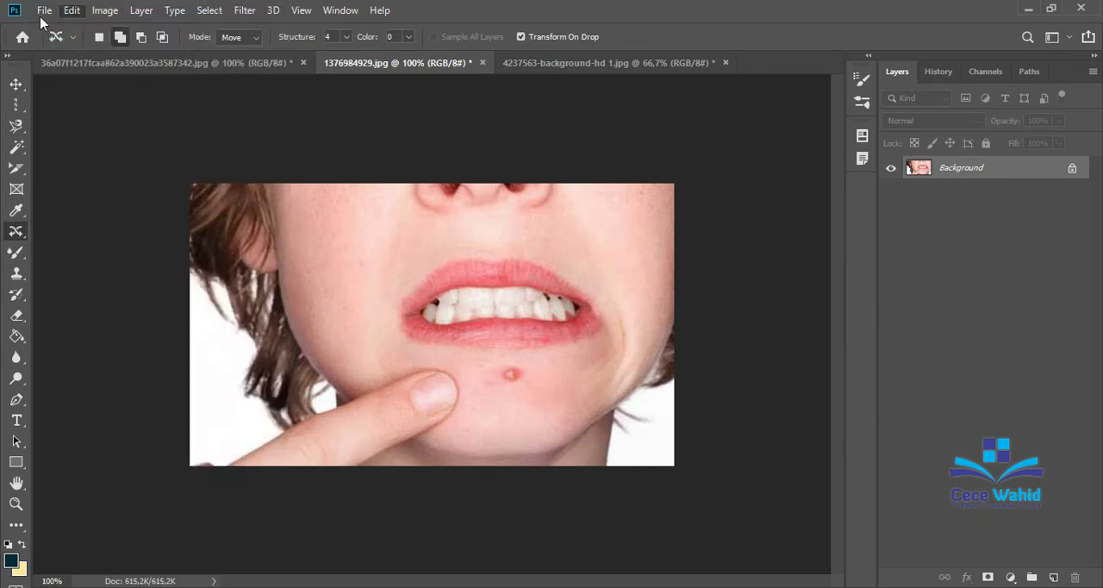
click(43, 12)
click(60, 43)
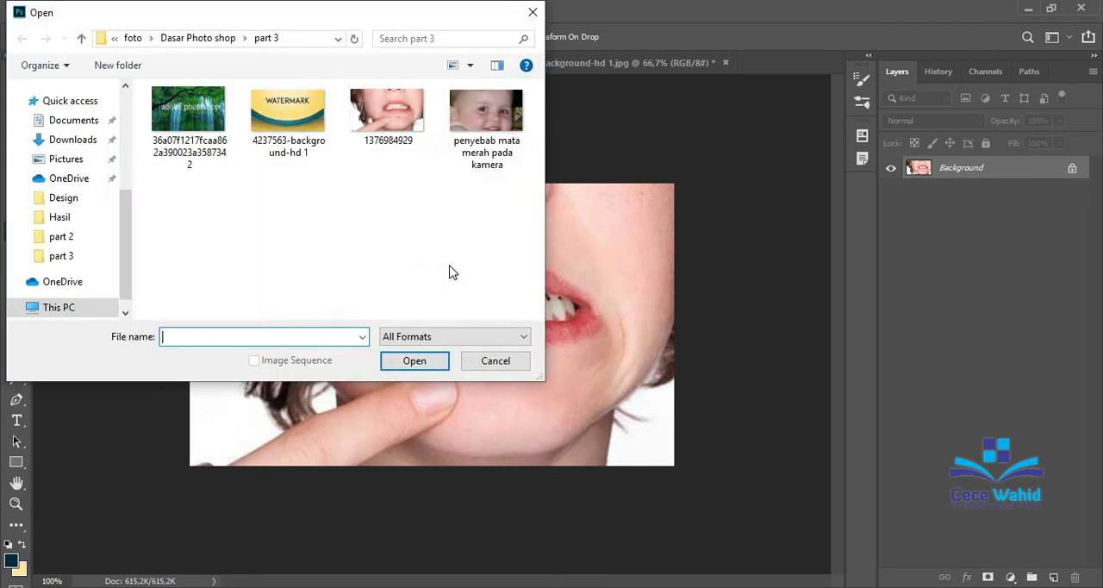
click(496, 151)
click(414, 360)
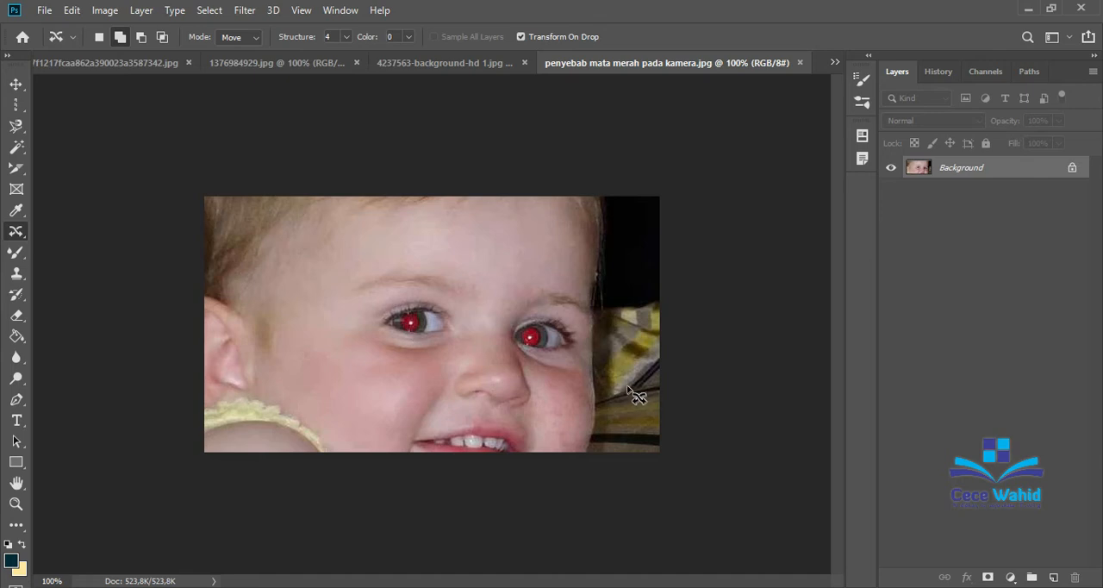
Remove the red glare from both of the baby's pupils with the Red Eye tool.
right_click(16, 233)
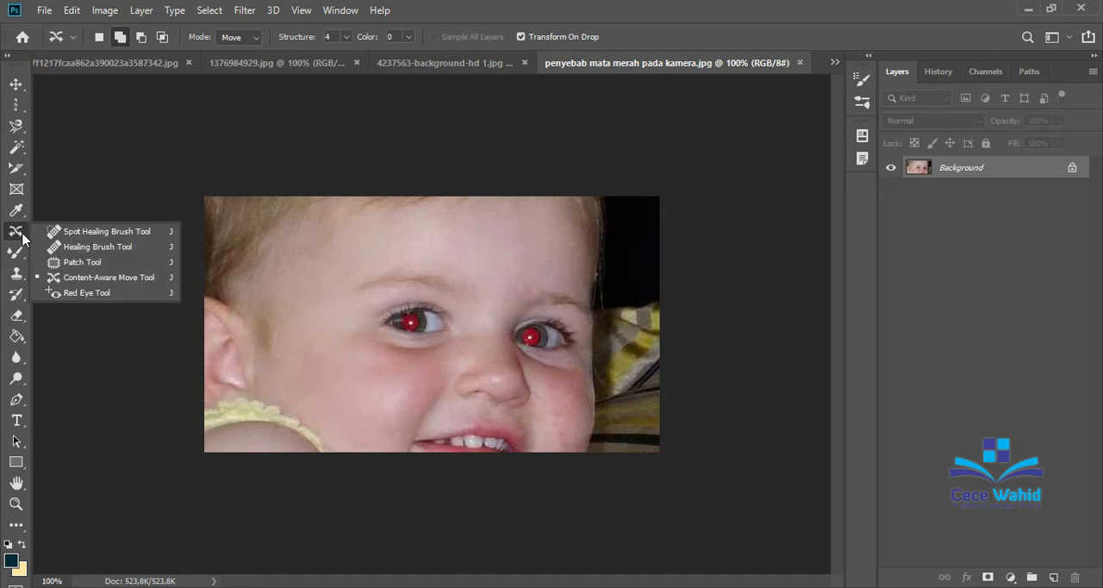
click(65, 292)
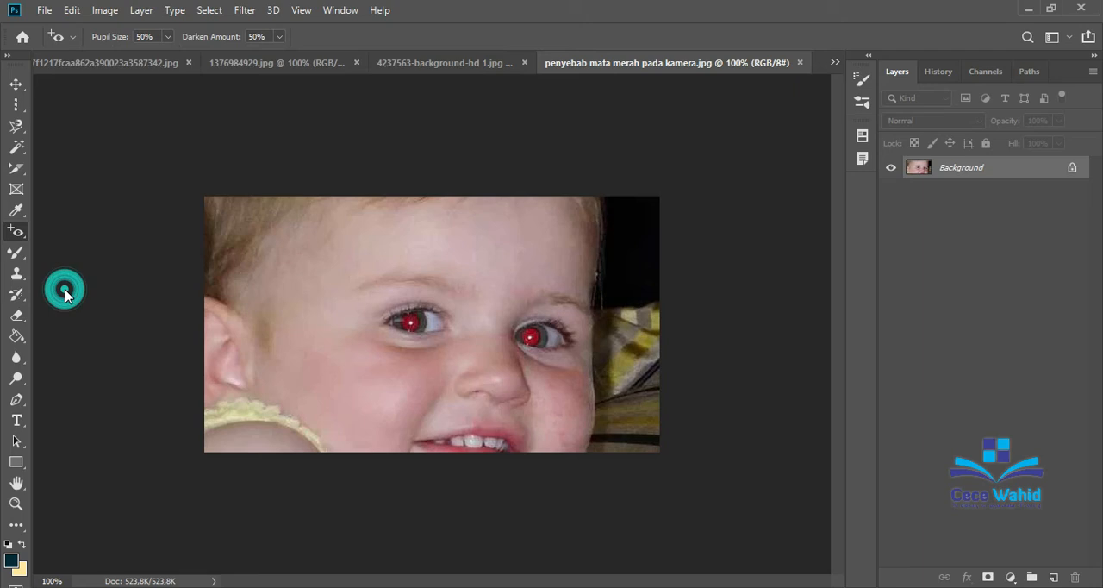
click(411, 323)
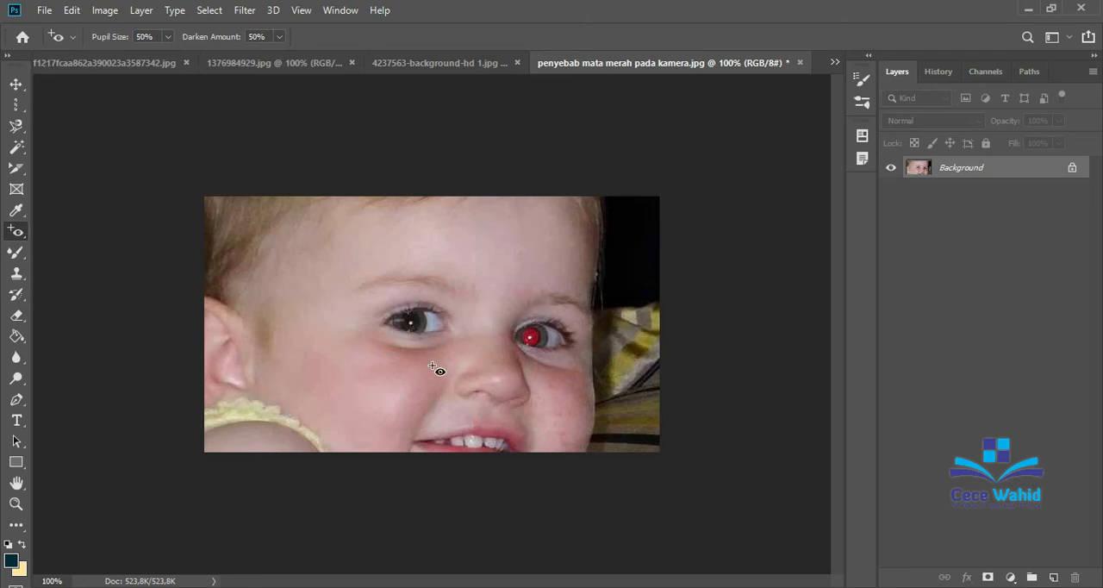
click(534, 336)
Return to the waterfall picture and choose the Brush tool.
right_click(16, 230)
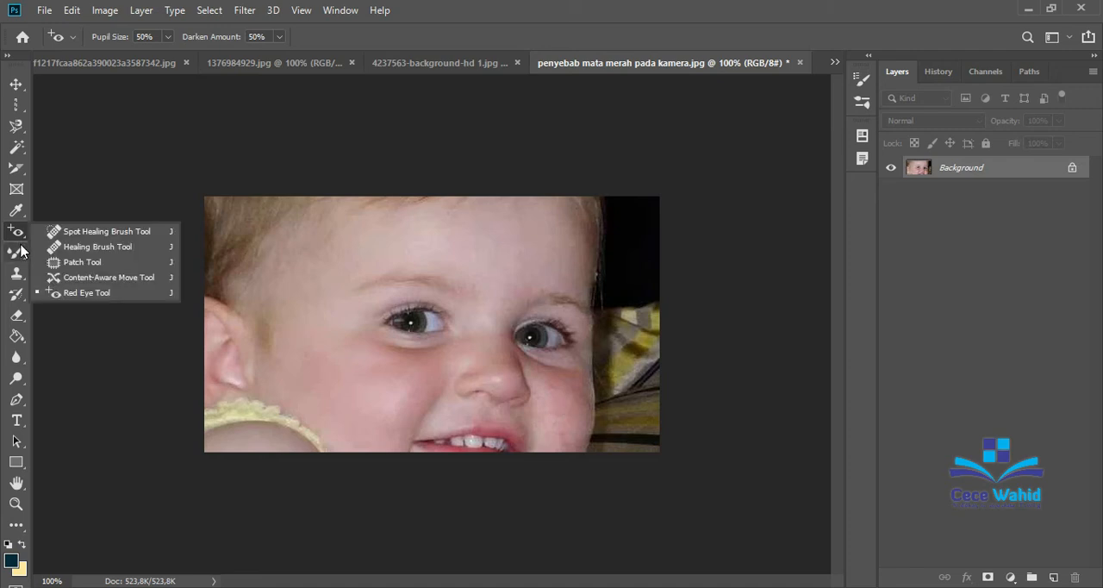
click(19, 251)
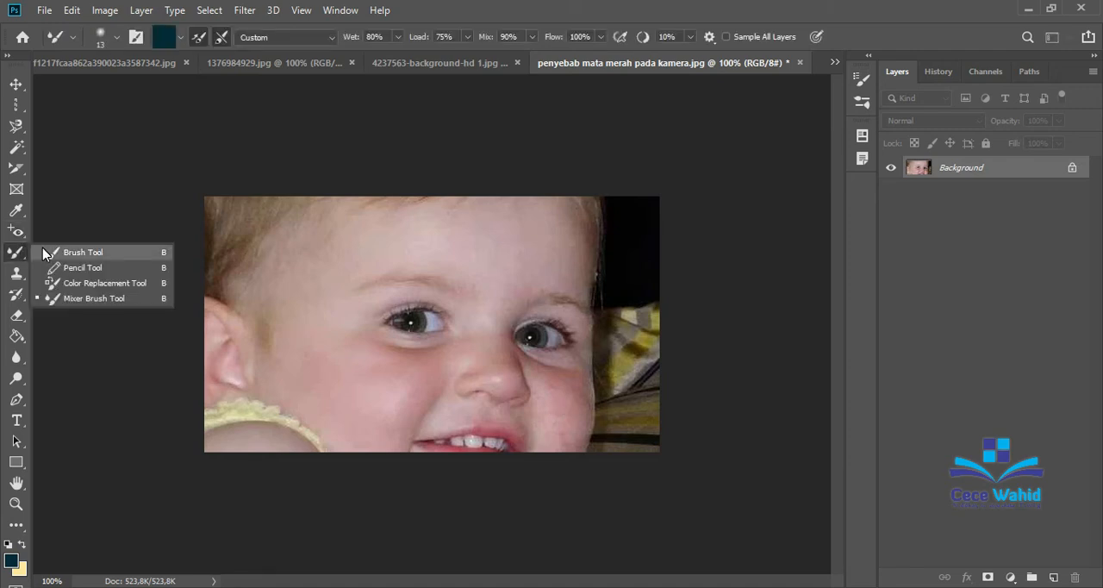
key(v)
click(108, 70)
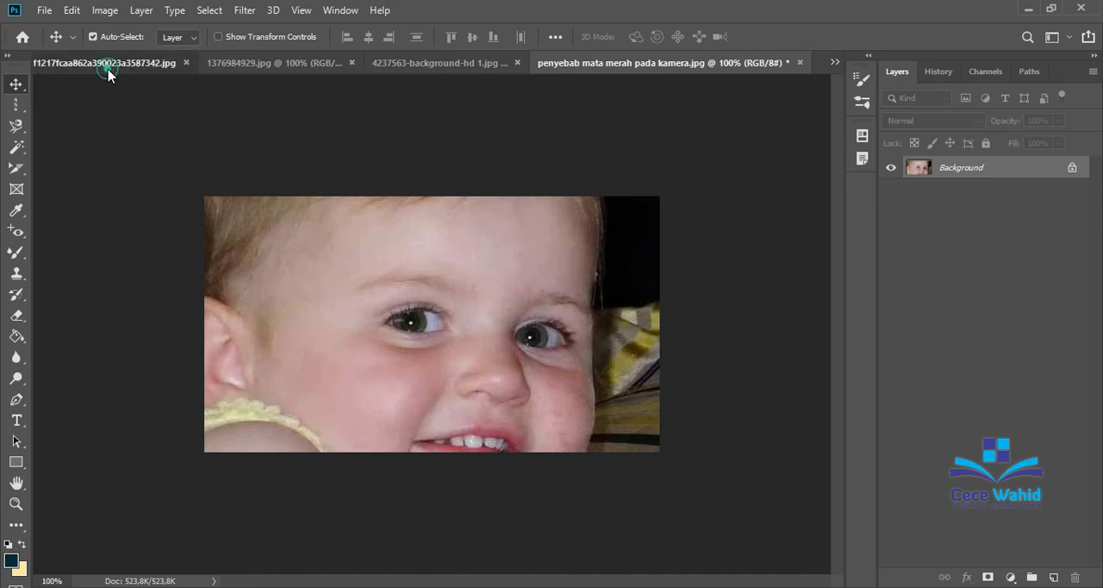
key(b)
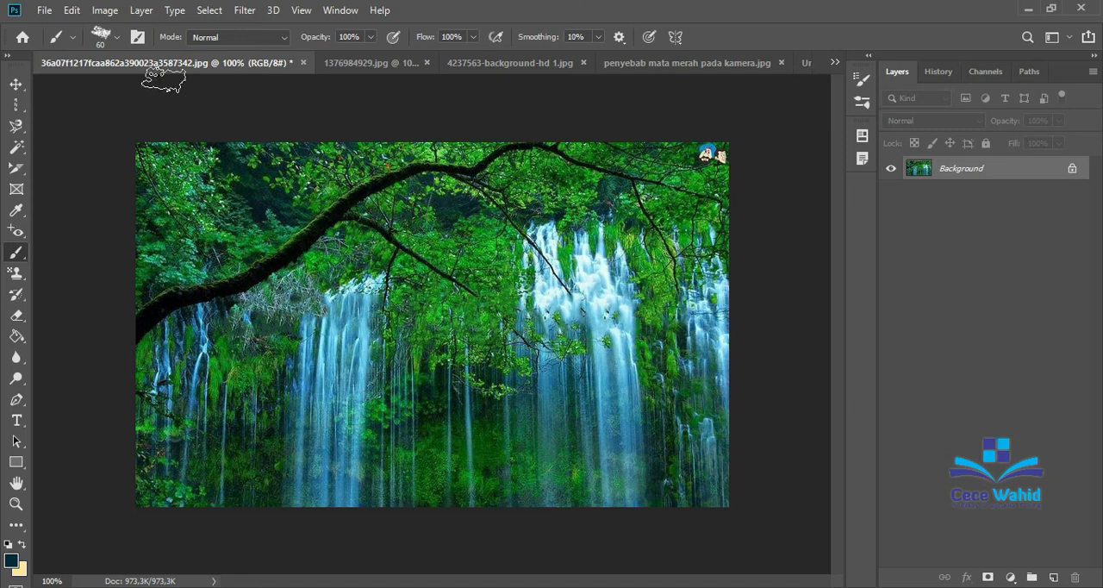
Choose the Soft Round brush, paint a trial stroke over the tree branch in the waterfall picture, and undo it.
click(117, 37)
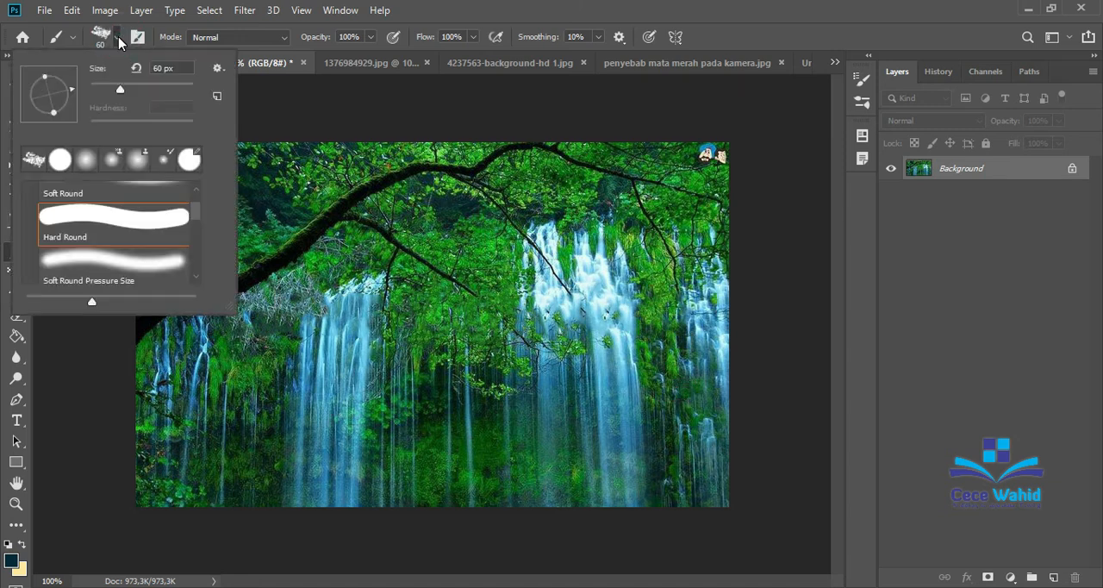
click(216, 95)
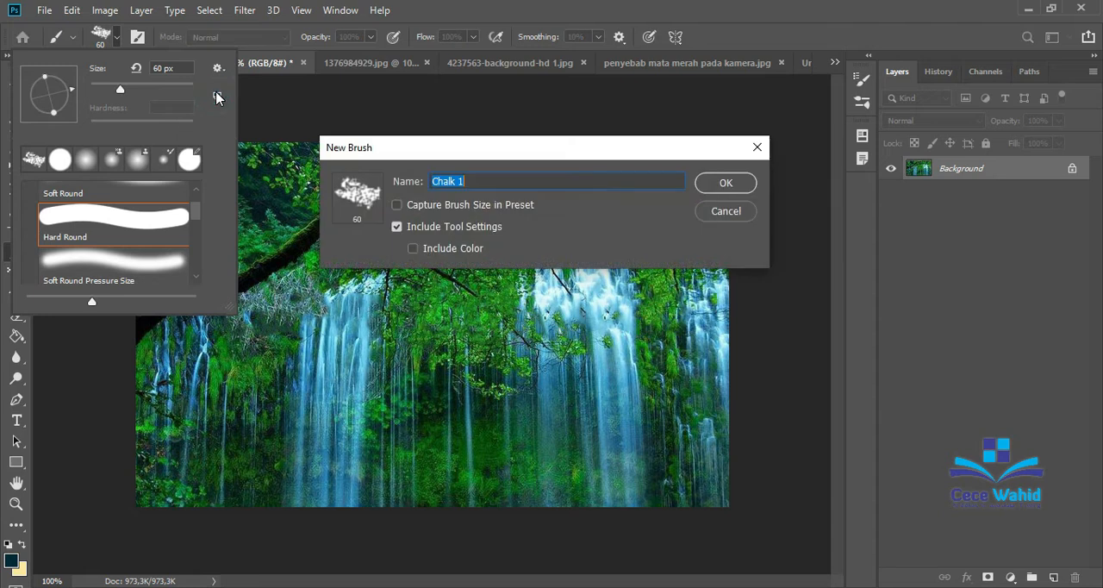
click(723, 212)
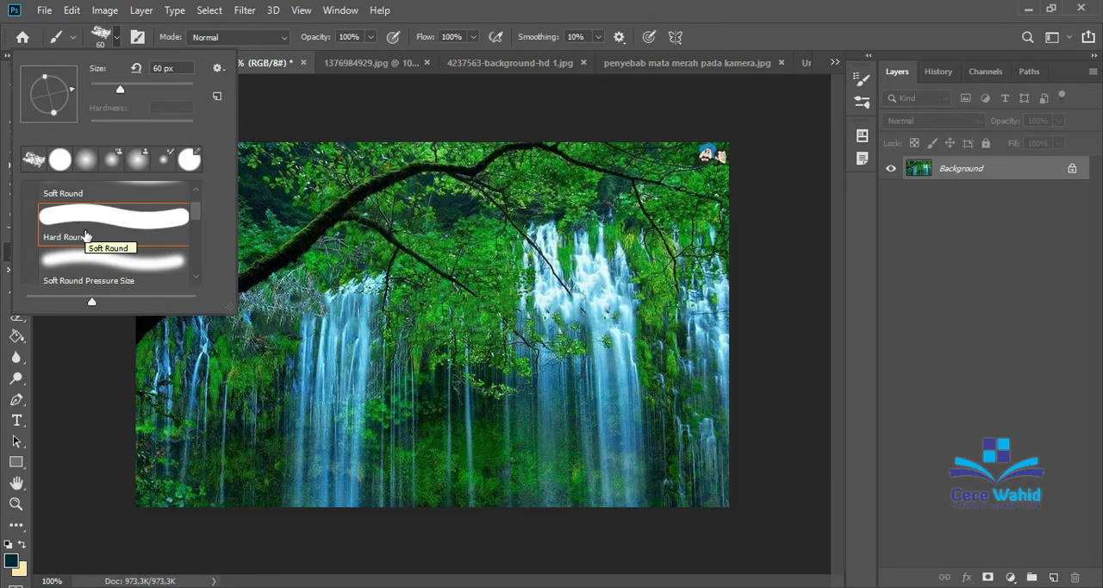
scroll(89, 266, up, 2)
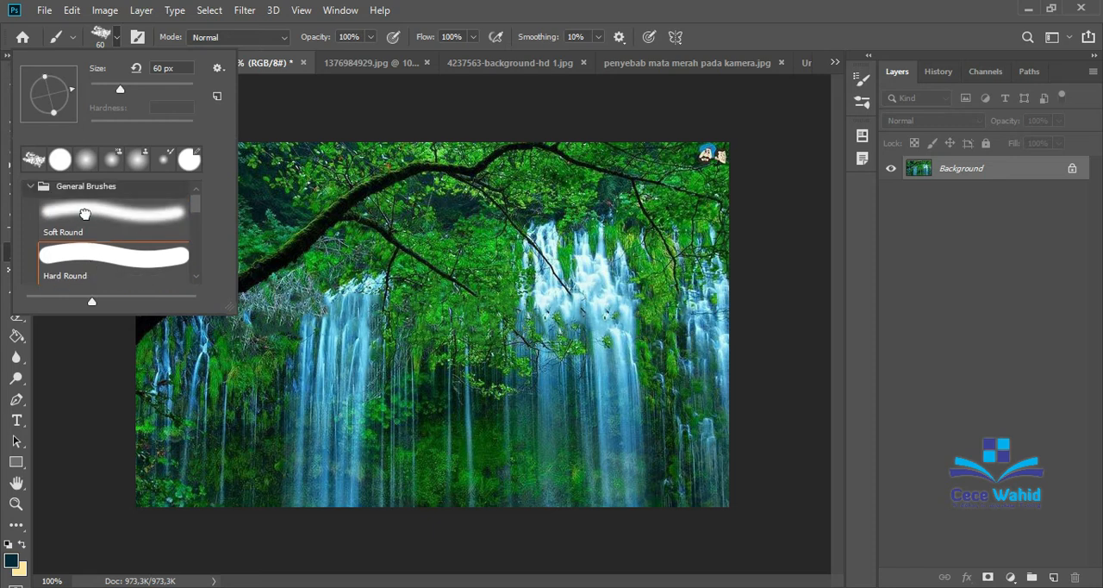
click(85, 212)
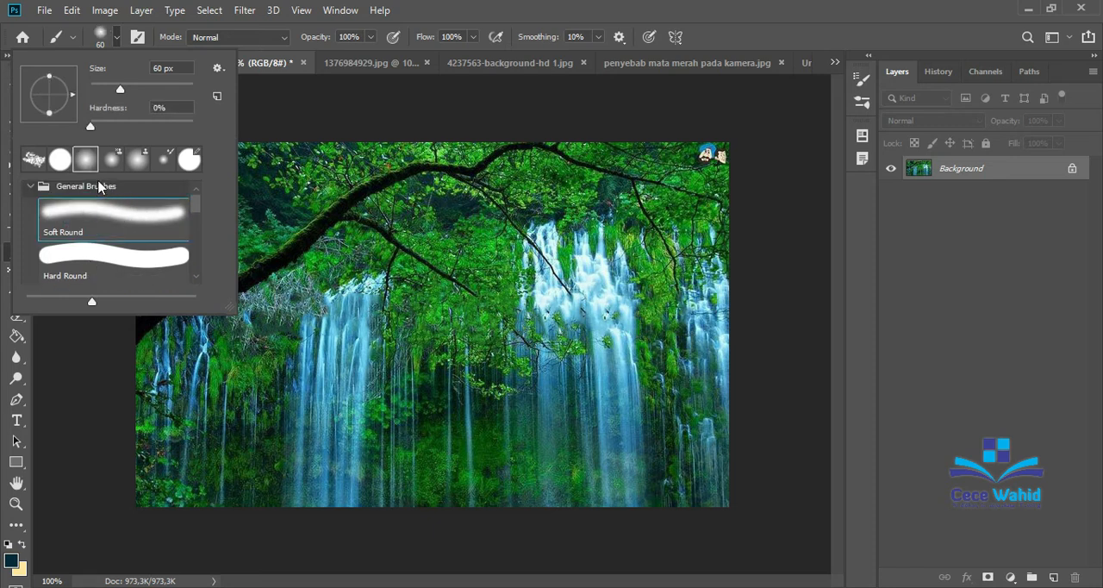
click(311, 182)
mouse_move(312, 181)
mouse_down()
mouse_move(397, 195)
mouse_move(419, 211)
mouse_move(310, 215)
mouse_move(219, 250)
mouse_up()
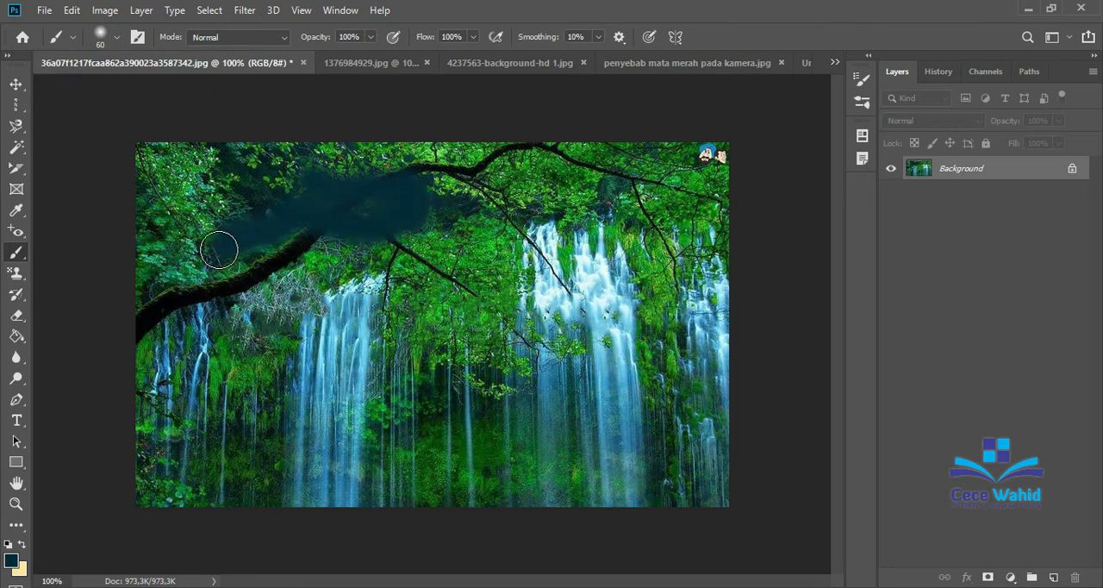
key(ctrl+z)
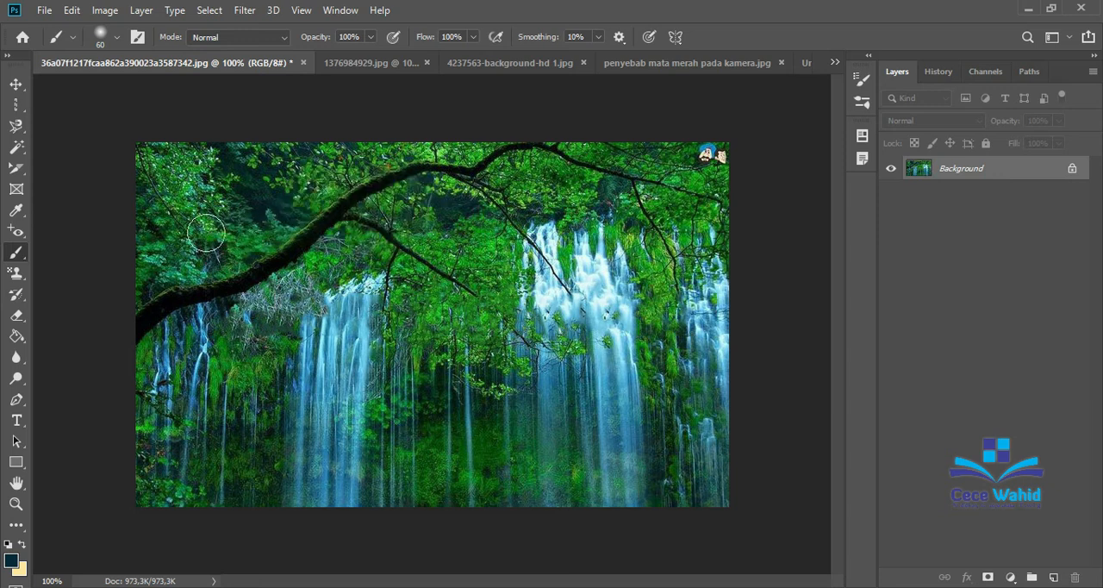
Choose the Hard Round brush, paint a horizontal trial stroke across the middle of the waterfall picture, and undo it.
click(116, 38)
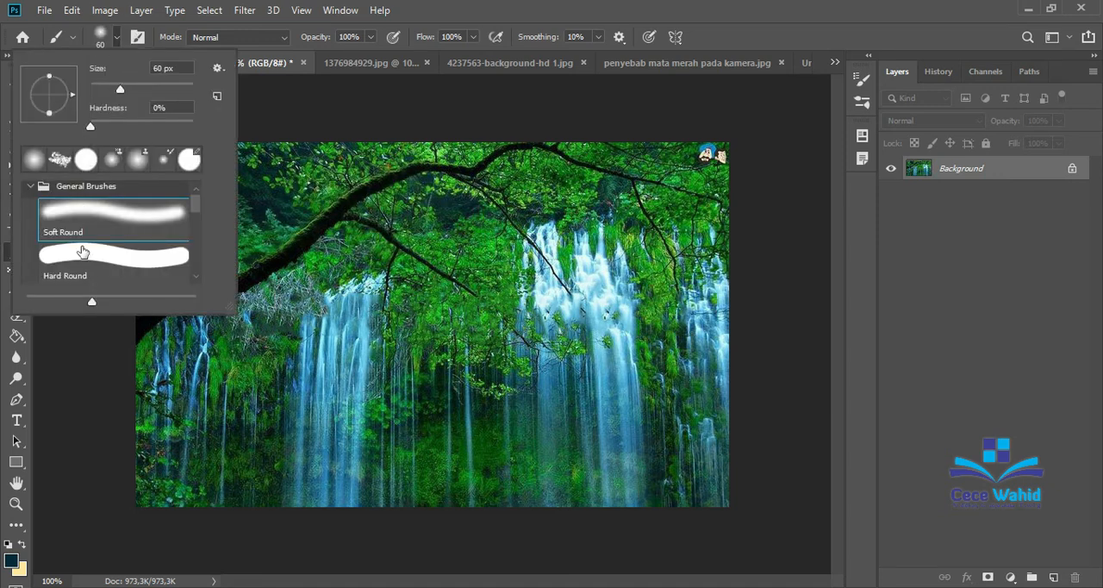
click(81, 256)
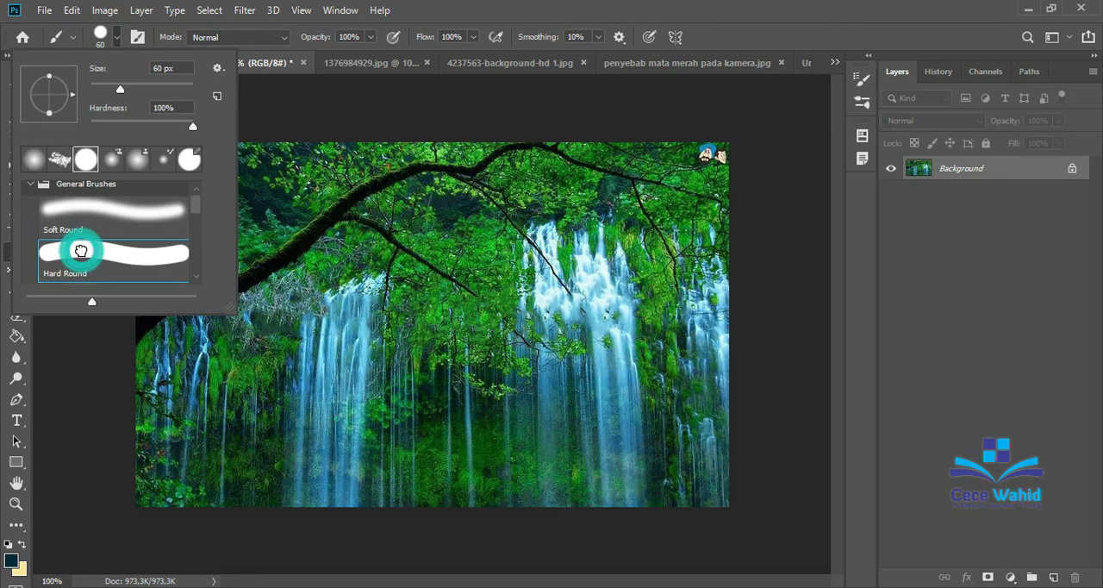
drag(351, 271, 568, 269)
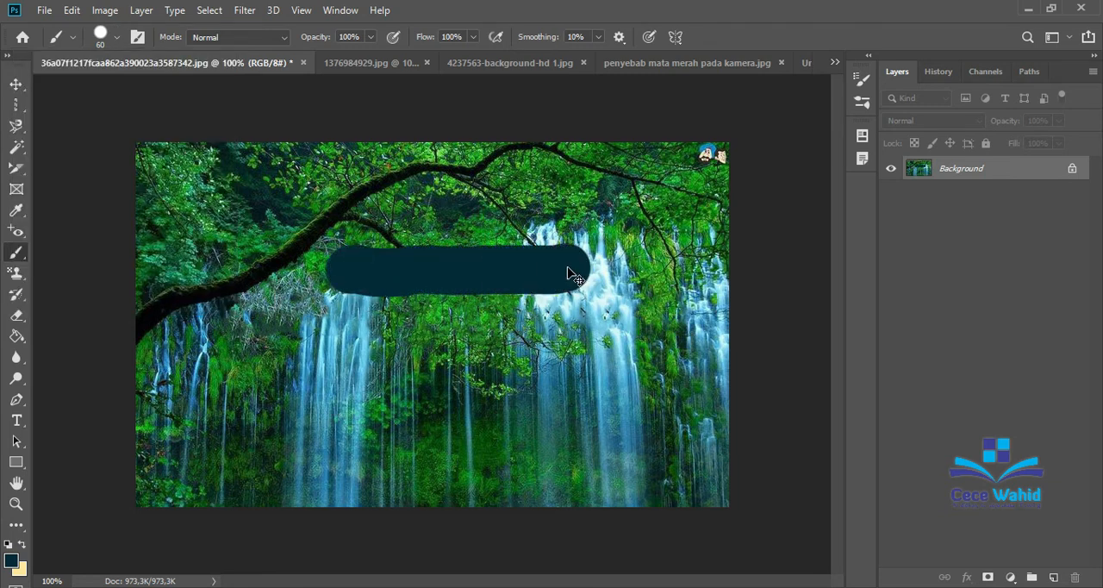
key(ctrl+z)
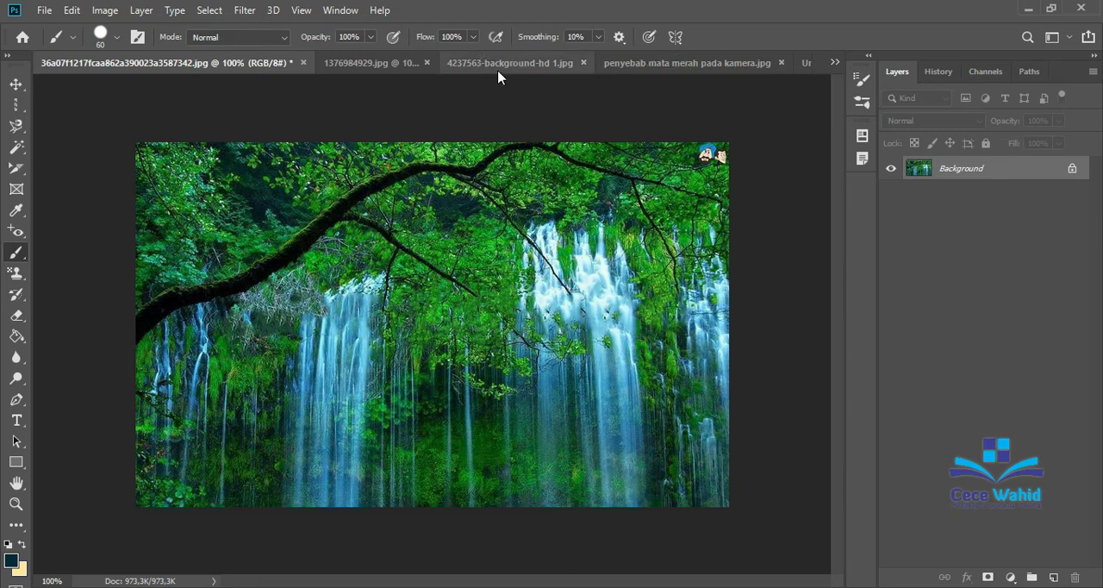
Switch to the blank Untitled-1 document and paint a horizontal trial stroke across its upper part with the Soft Round brush.
click(804, 65)
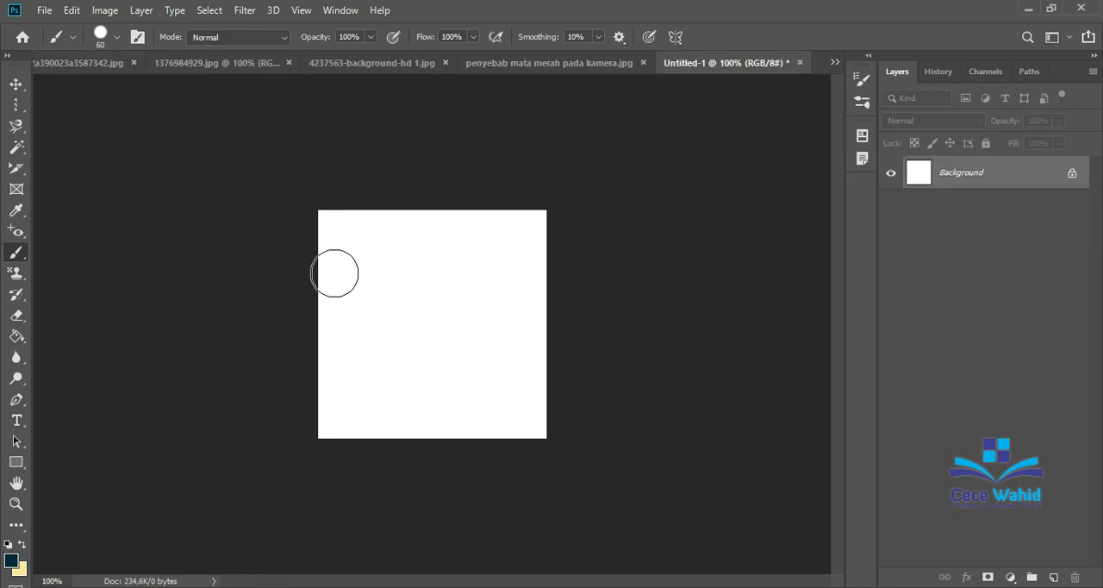
click(116, 37)
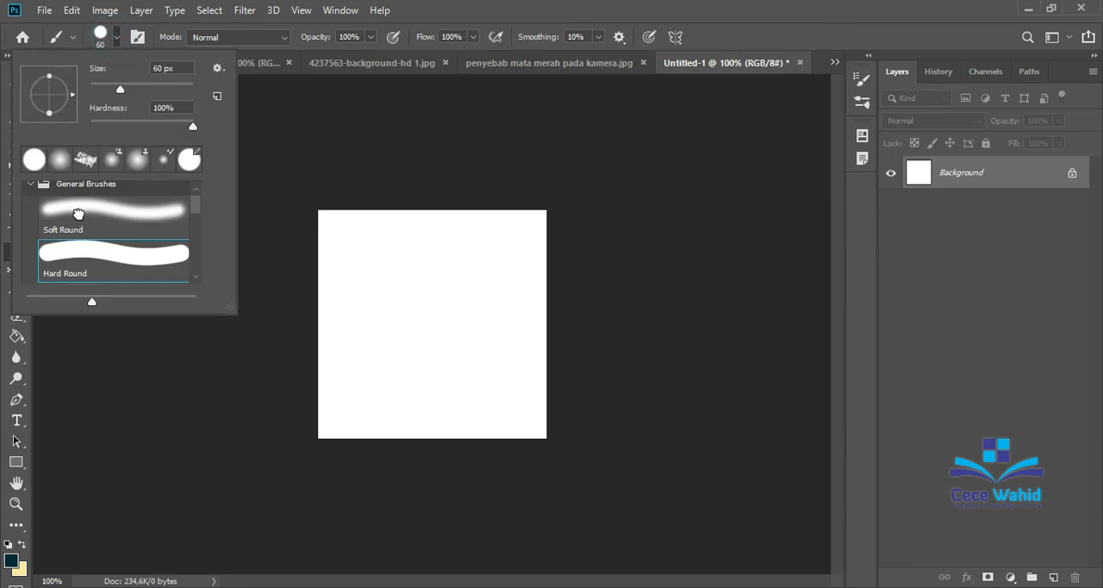
click(78, 213)
click(370, 268)
drag(370, 268, 494, 276)
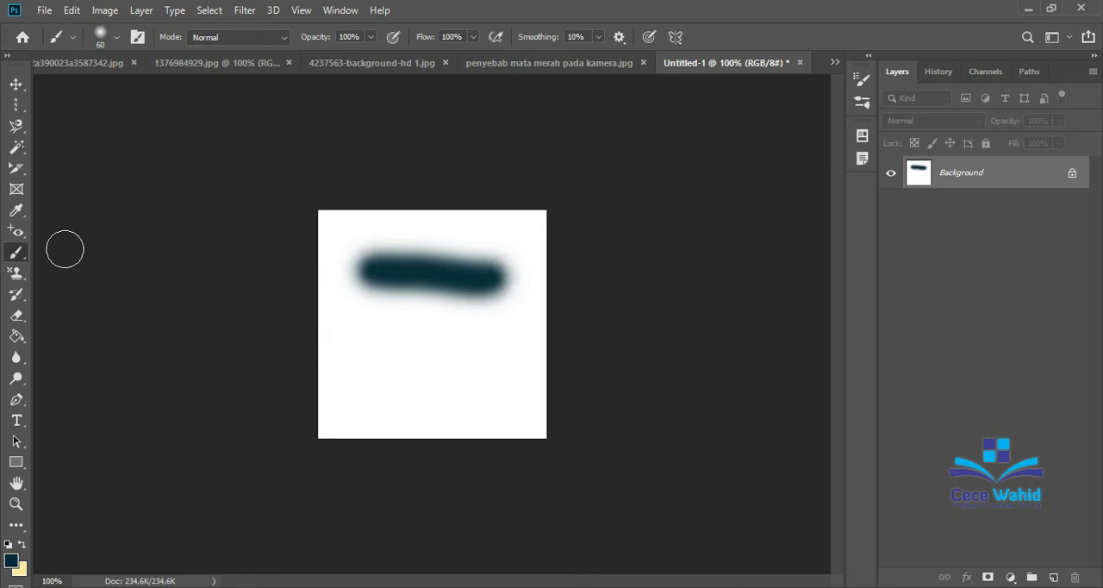
Paint a Hard Round trial stroke below the soft one for comparison, and undo both strokes.
click(115, 37)
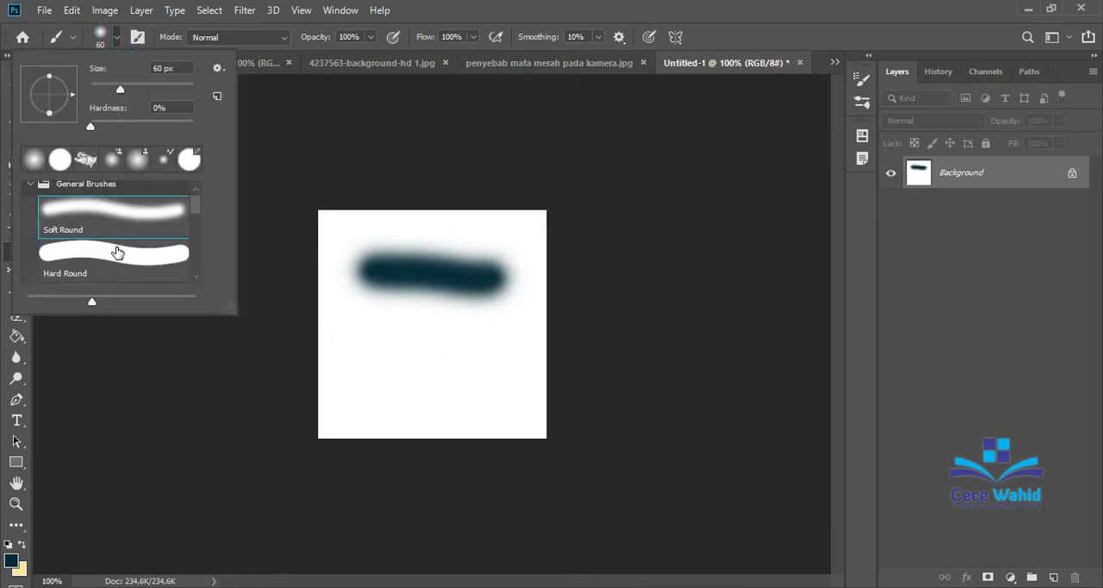
click(114, 247)
drag(361, 335, 539, 345)
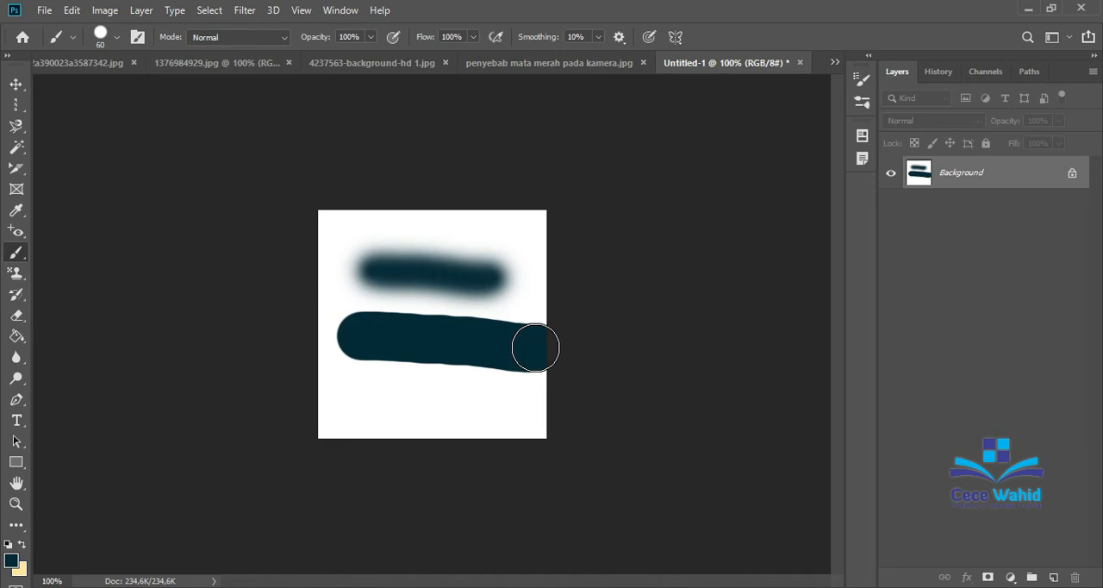
key(ctrl+z)
key(ctrl+z)
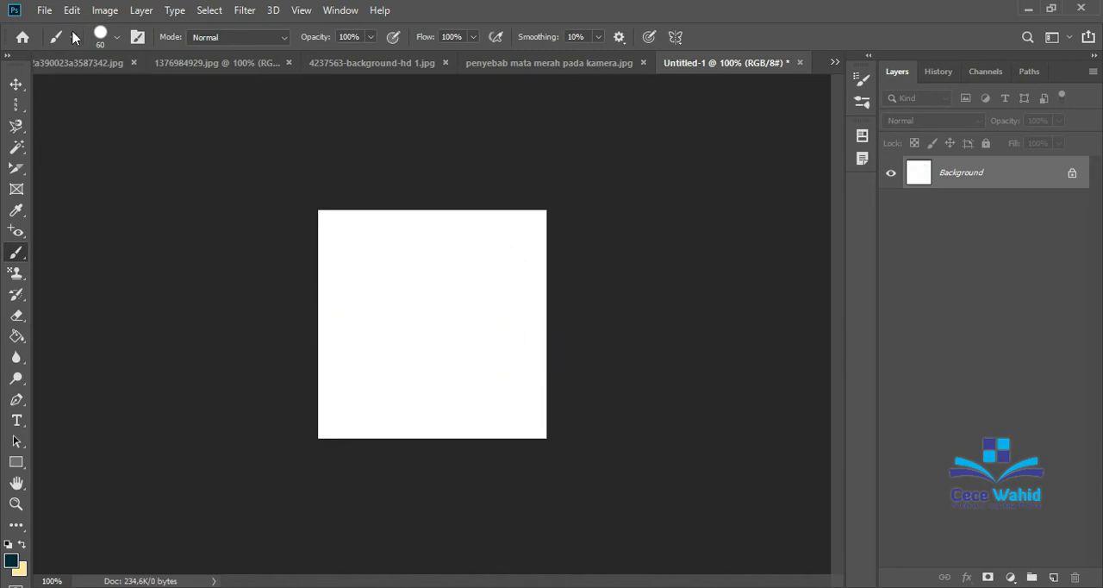
Examine the brush presets in the General, Dry Media and Wet Media groups.
click(136, 39)
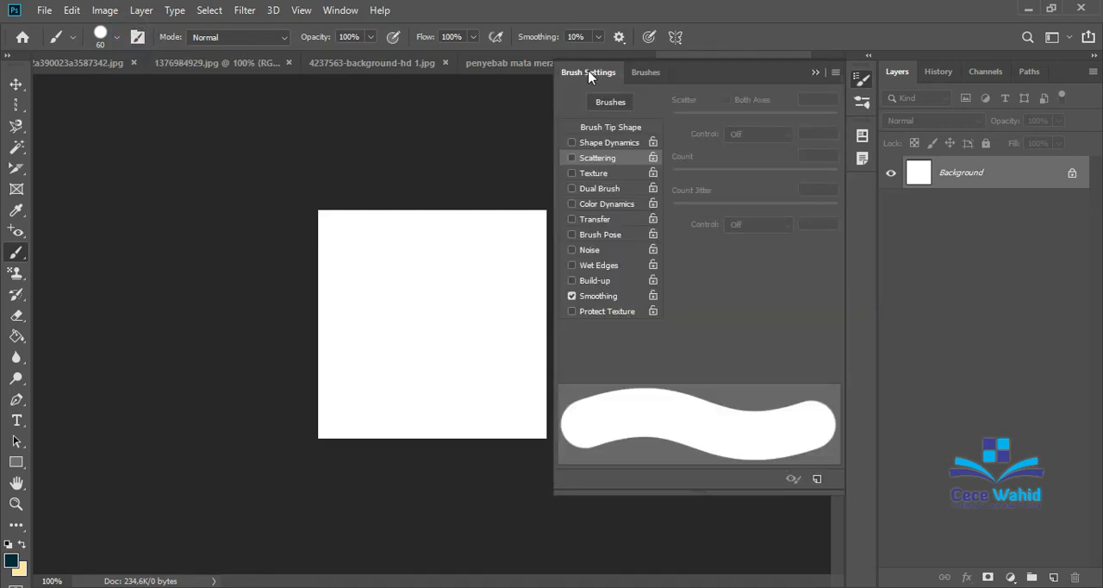
click(644, 74)
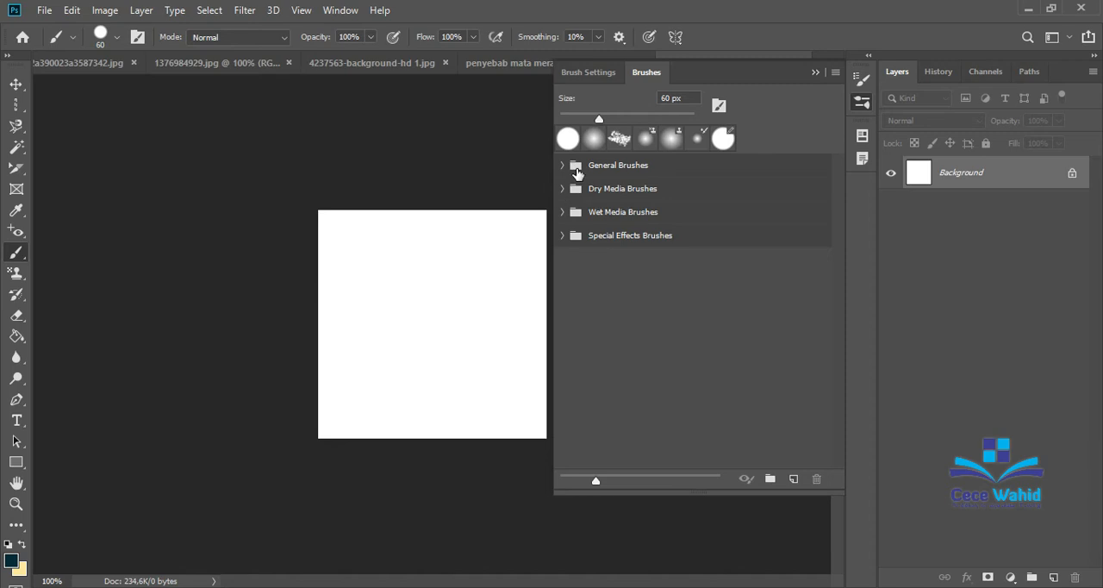
click(577, 165)
click(563, 166)
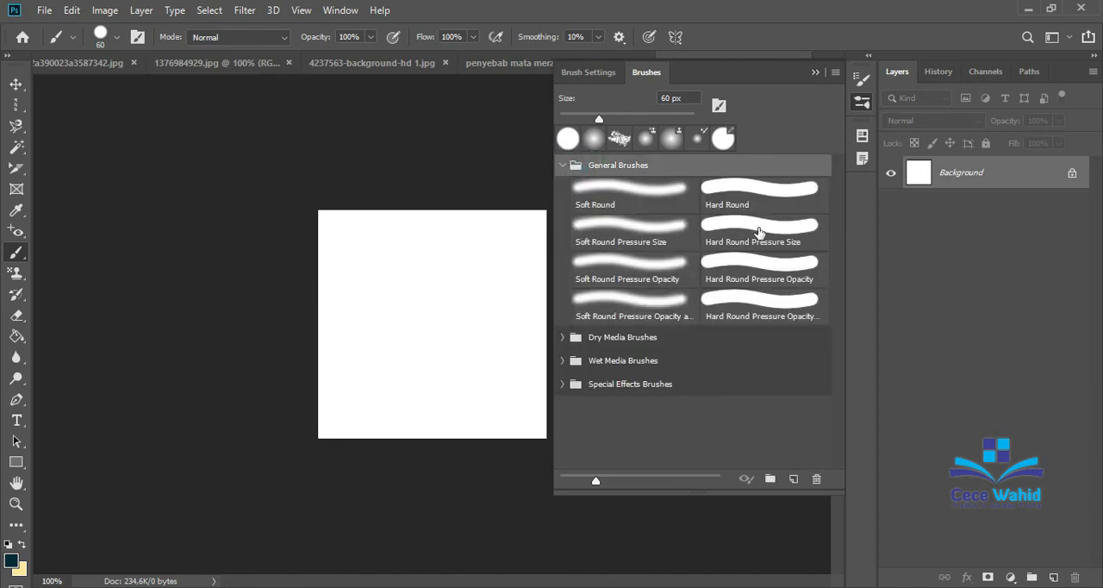
click(563, 337)
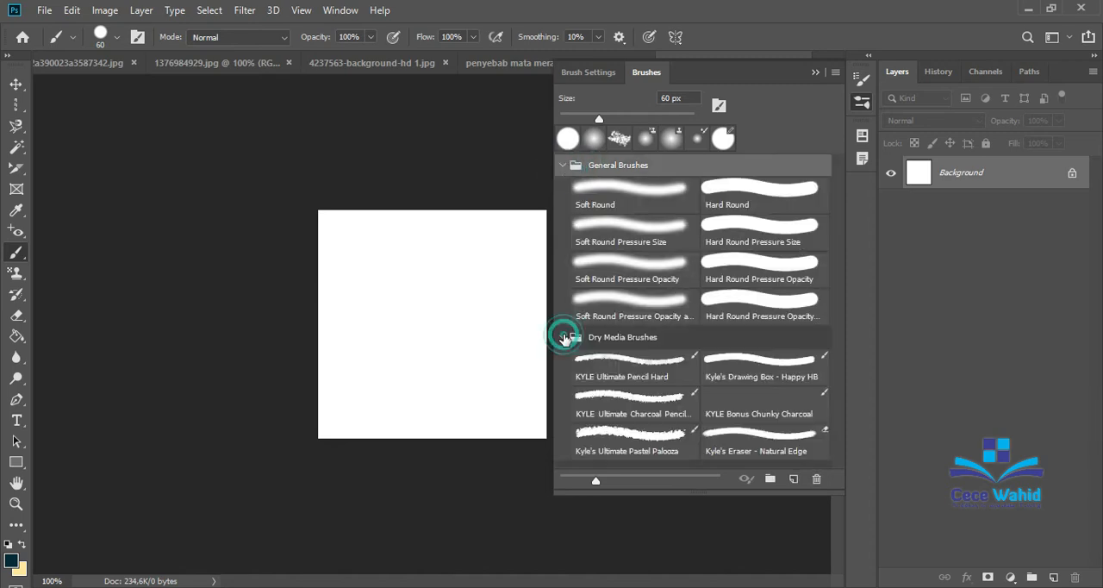
scroll(678, 408, down, 1)
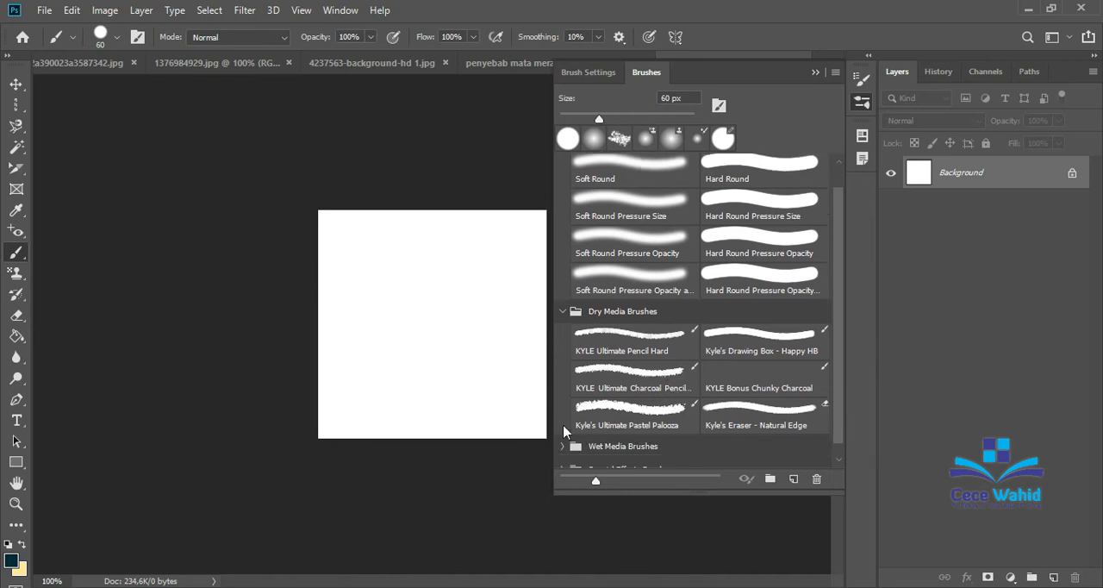
scroll(599, 401, down, 1)
click(562, 432)
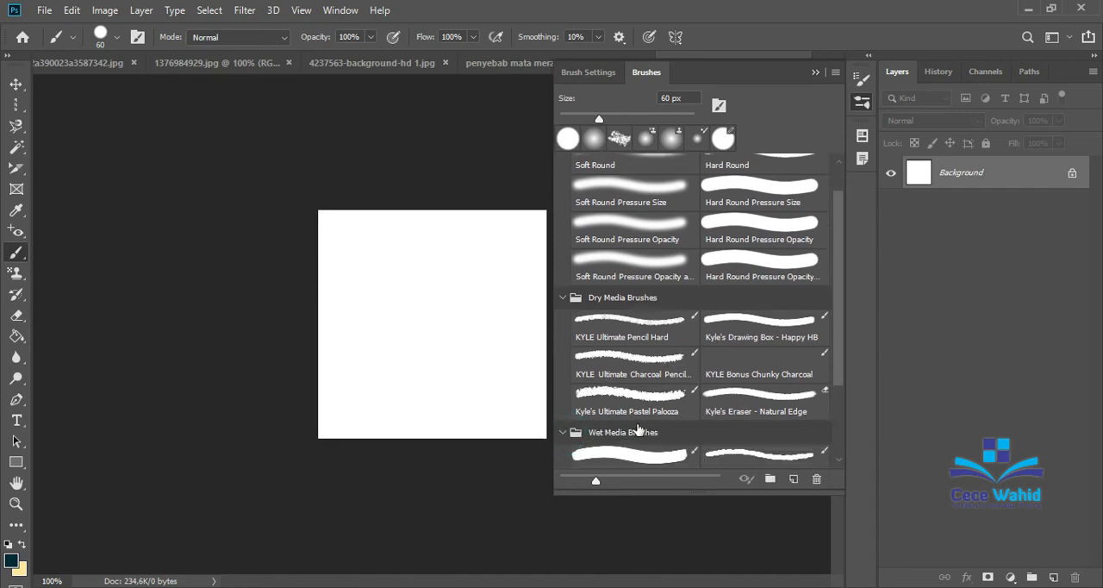
scroll(638, 431, down, 5)
scroll(642, 426, down, 1)
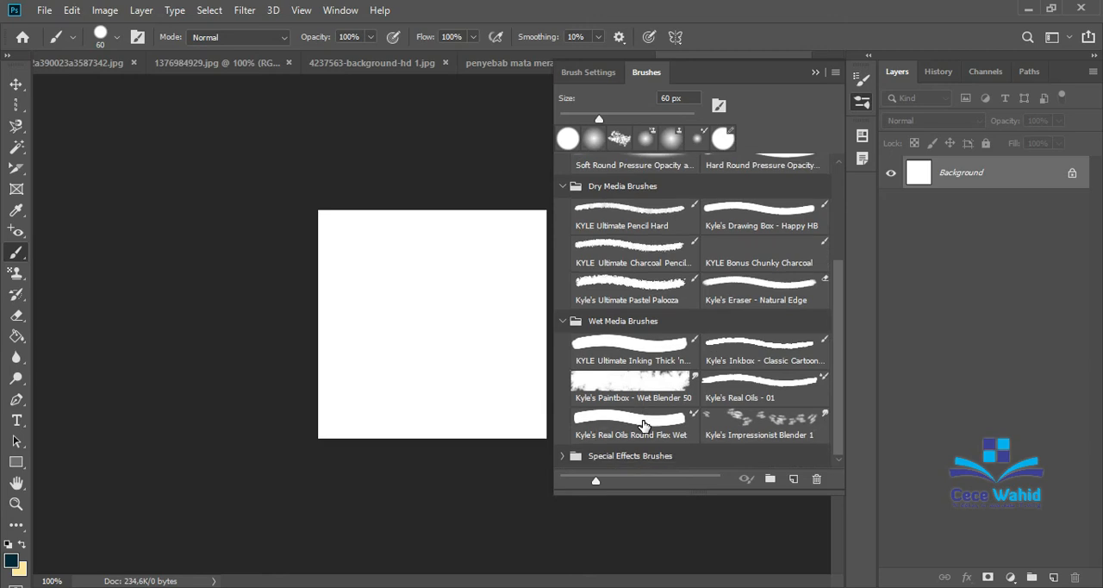
click(563, 320)
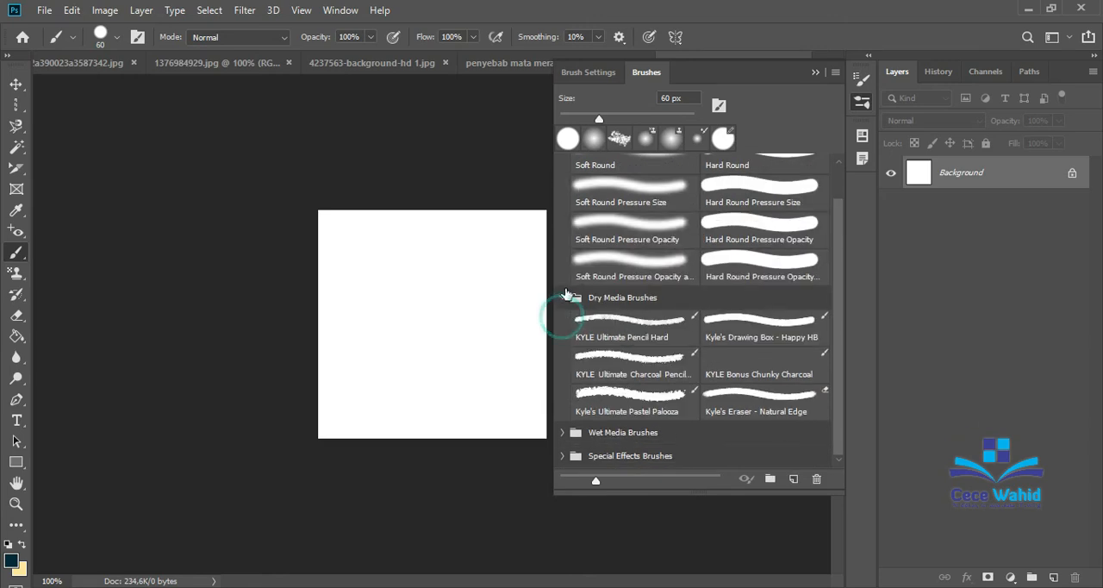
click(565, 297)
click(563, 165)
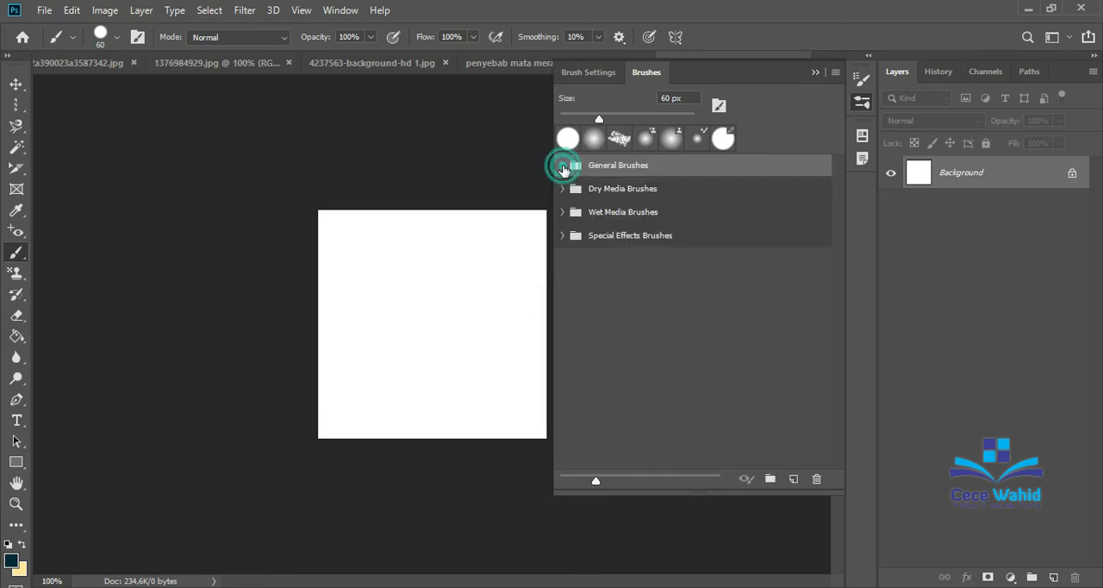
click(814, 71)
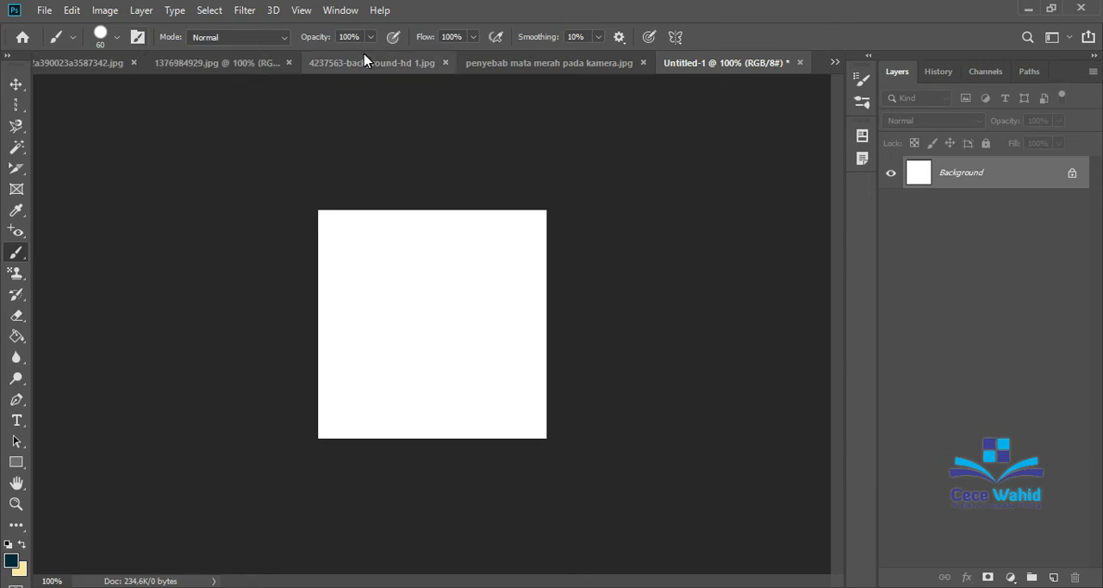
click(287, 39)
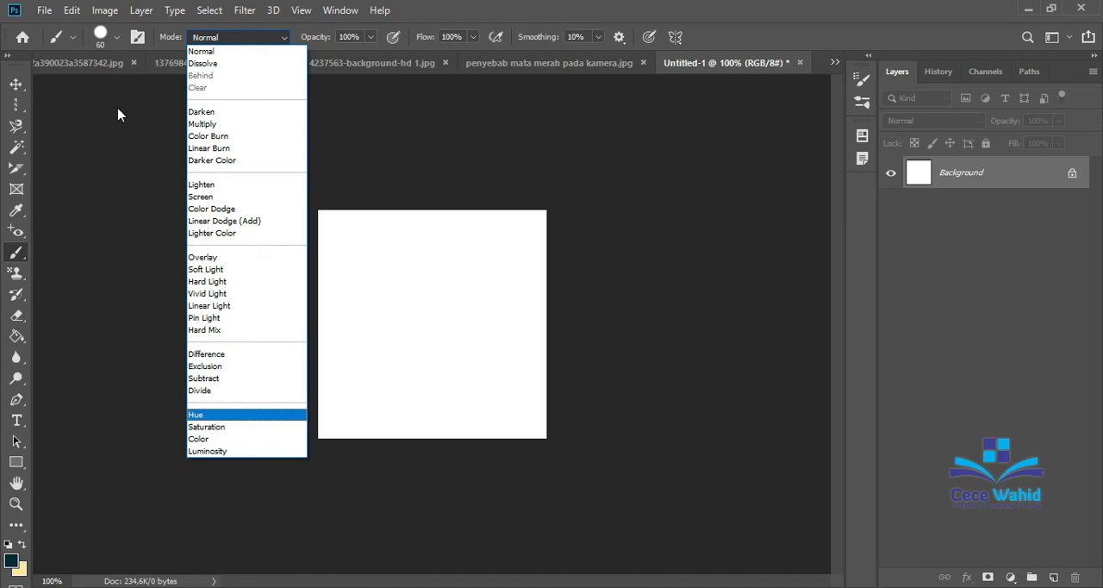
click(143, 36)
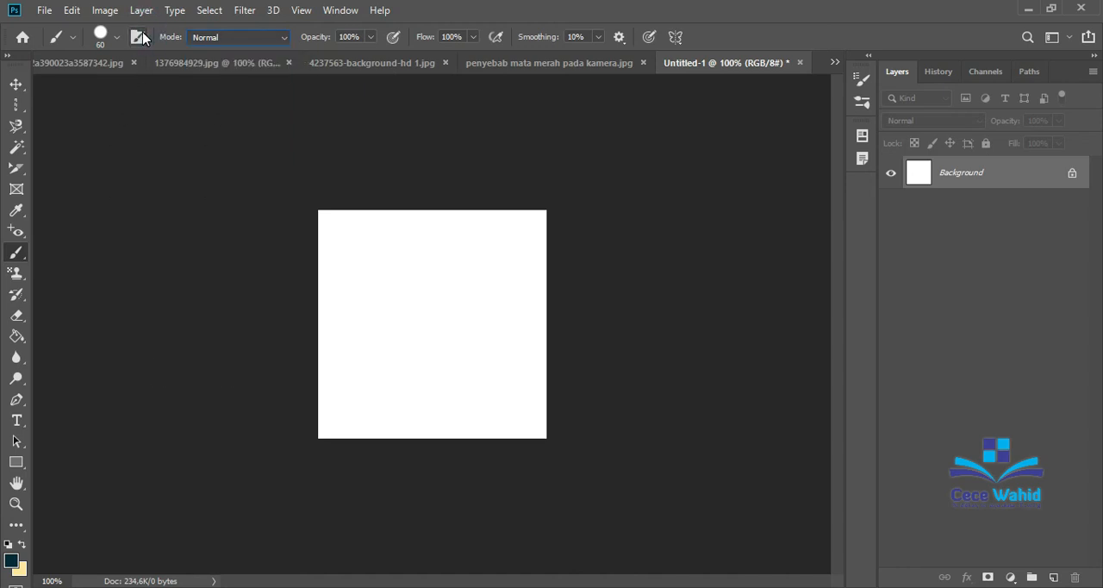
click(119, 39)
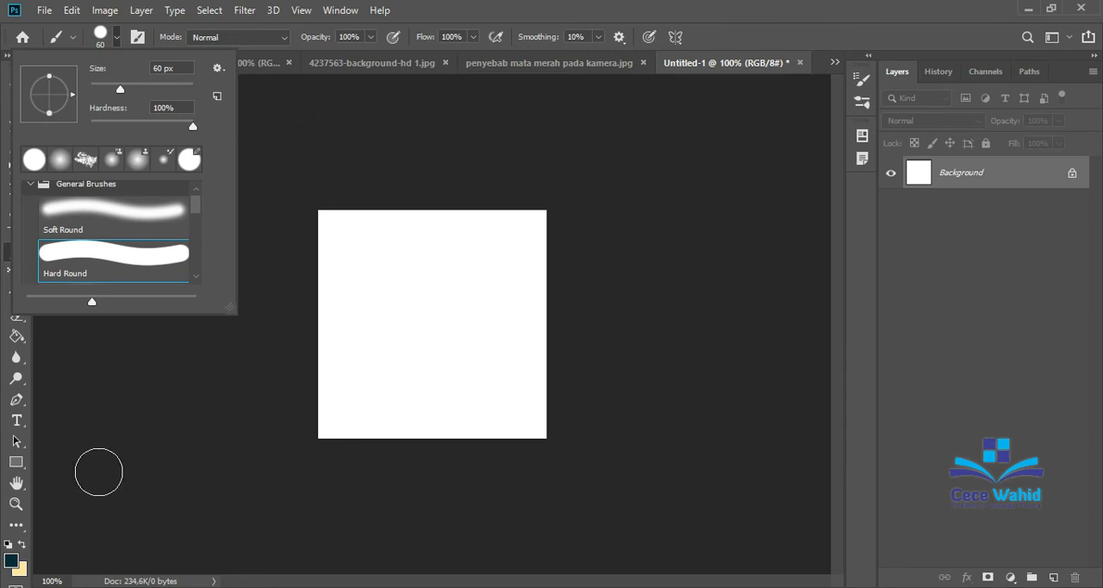
Set the foreground colour to red (f80c11) and paint a small and a large freehand blob on the blank canvas.
click(10, 561)
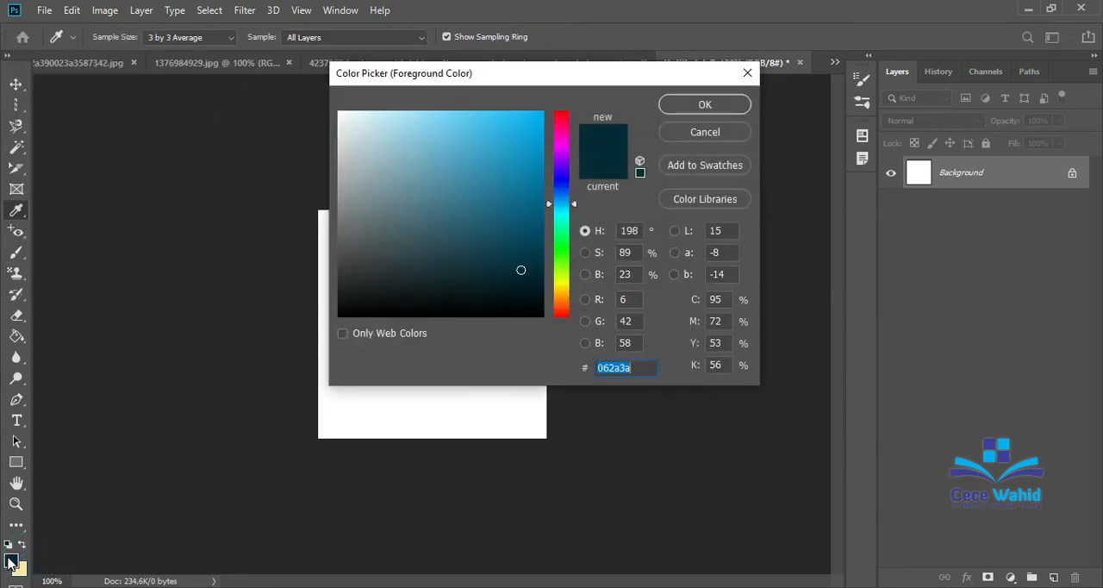
click(561, 113)
click(533, 115)
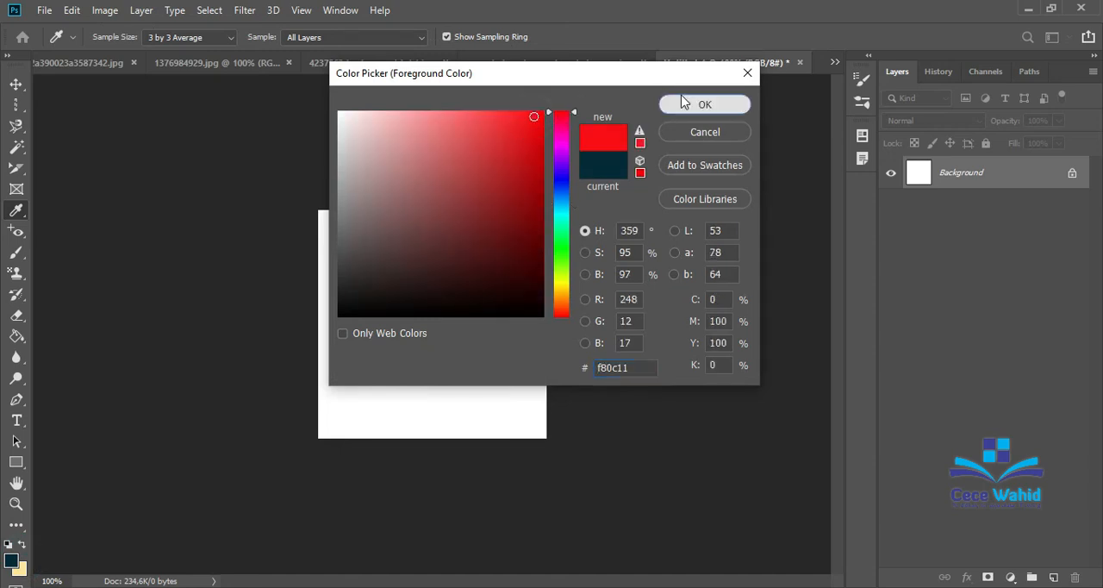
click(681, 101)
drag(389, 276, 414, 288)
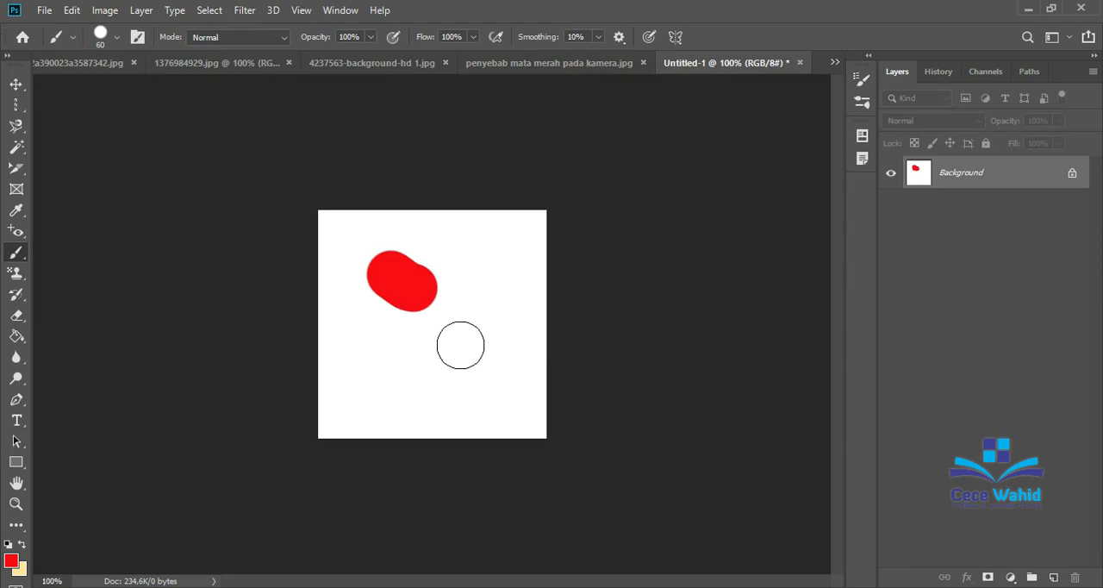
mouse_move(369, 336)
mouse_down()
mouse_move(492, 350)
mouse_move(475, 384)
mouse_move(389, 372)
mouse_move(363, 350)
mouse_move(344, 352)
mouse_up()
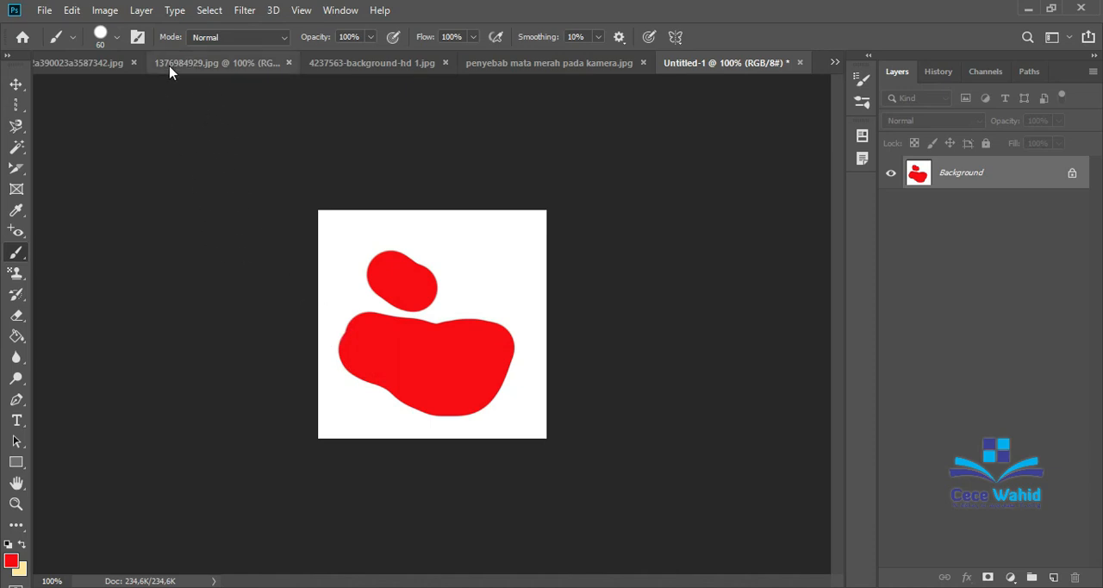
Choose the Pencil tool, paint a trial stroke across the top of the canvas, and undo all three red strokes.
right_click(22, 253)
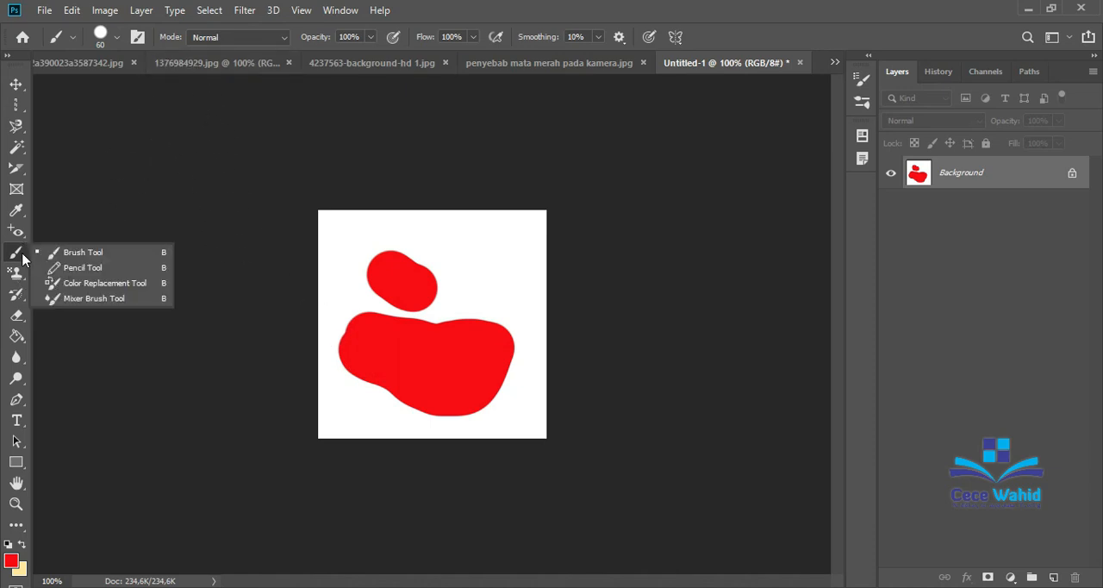
click(53, 266)
drag(327, 230, 511, 240)
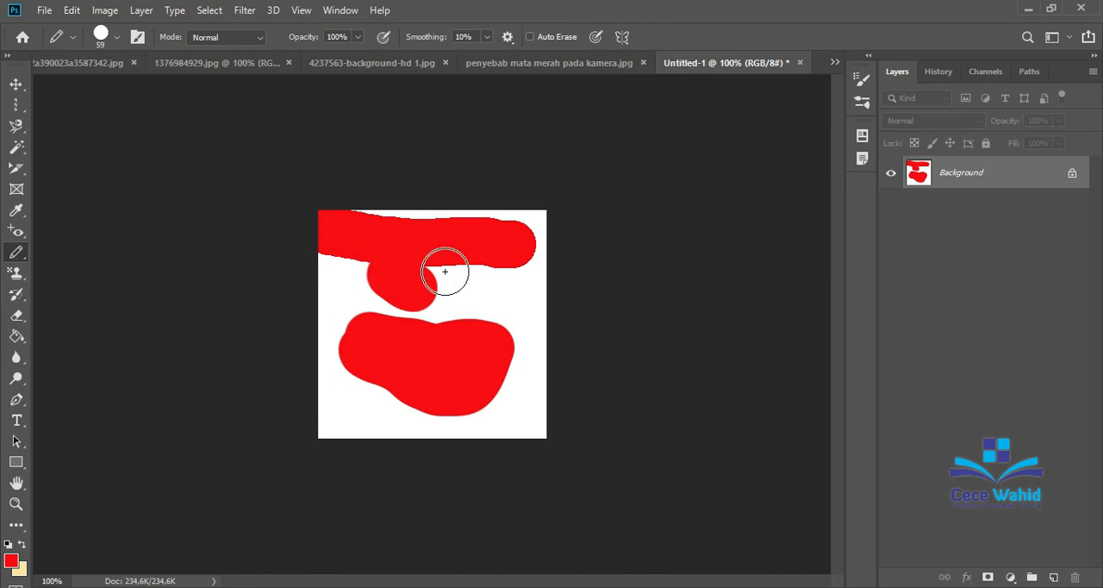
key(ctrl+z)
key(ctrl+z)
key(ctrl+z)
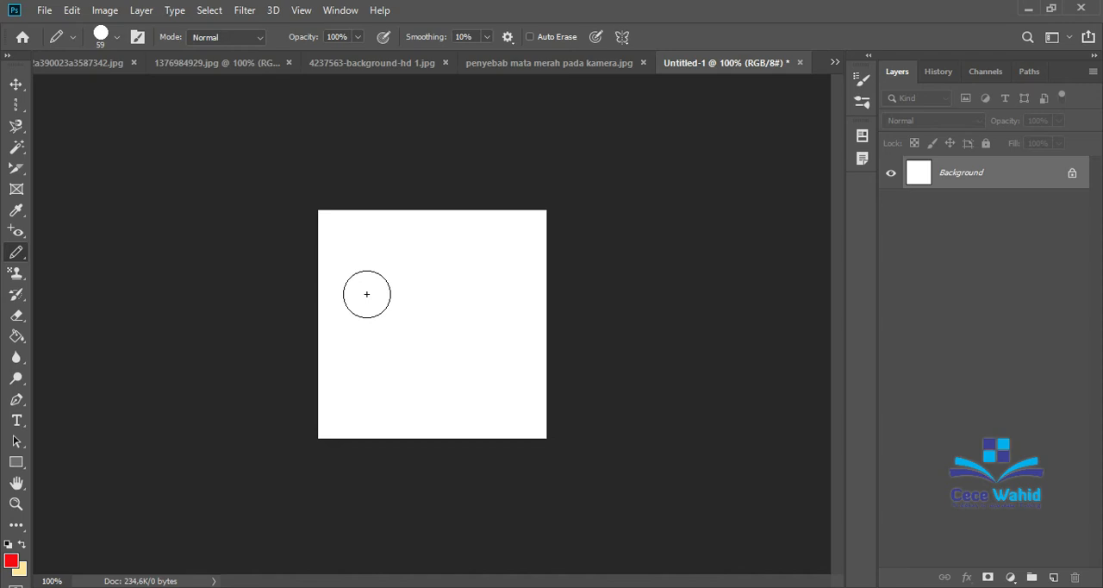
Paint a horizontal red stroke across the canvas with the Pencil tool and turn on Shape Dynamics for its tip.
drag(366, 293, 471, 301)
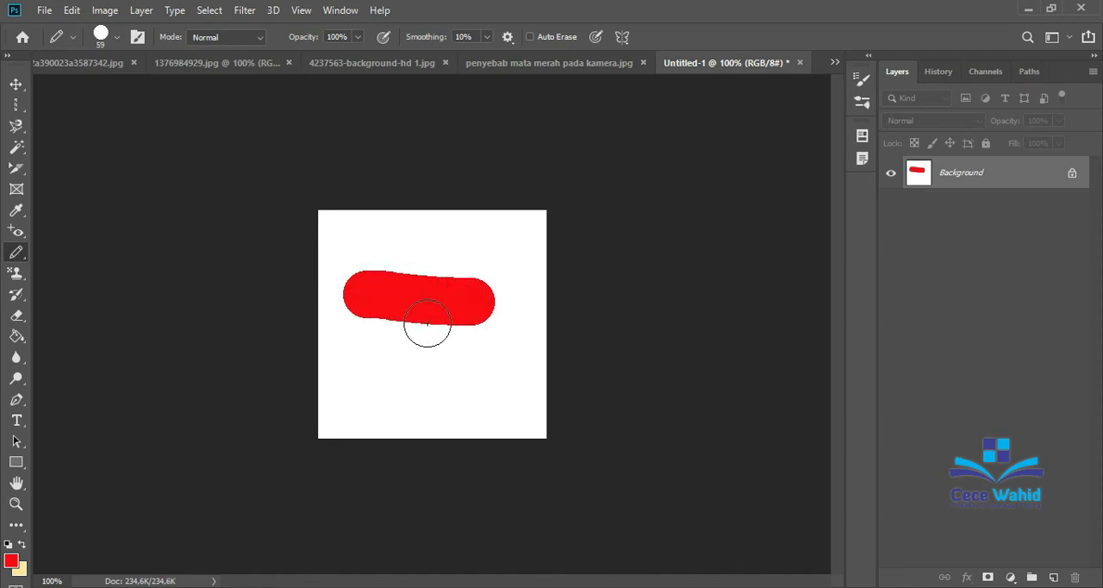
click(136, 38)
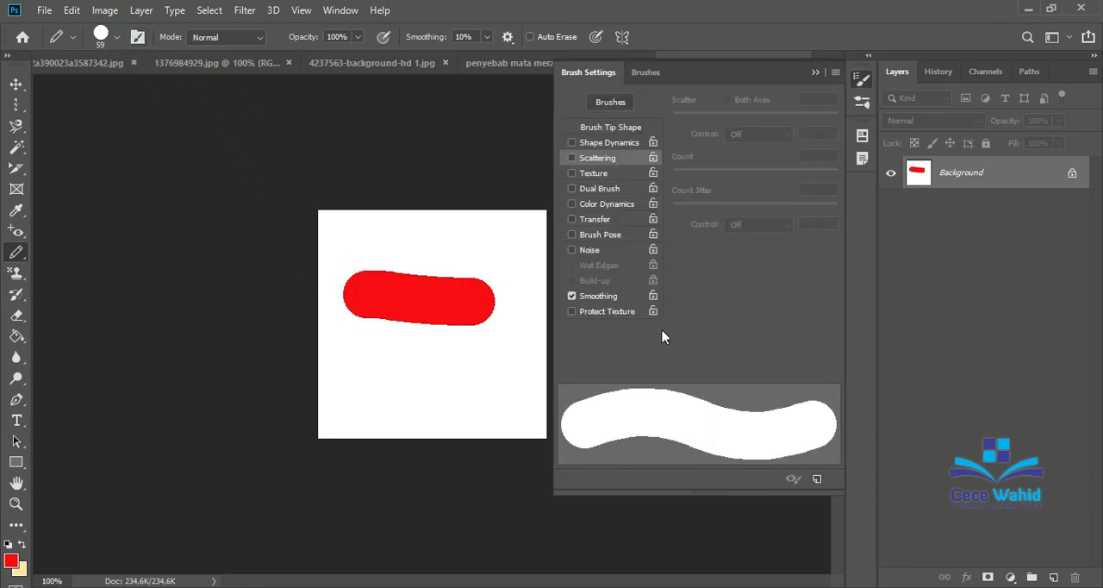
click(589, 144)
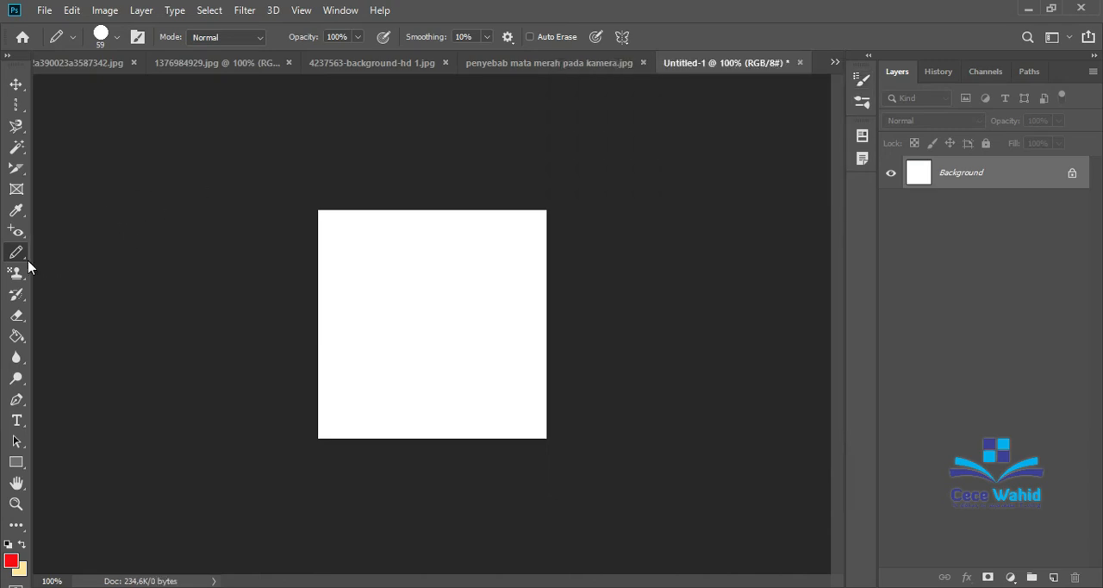
Choose the Color Replacement tool and recolour a patch of foliage red between the waterfalls in the waterfall picture.
right_click(26, 260)
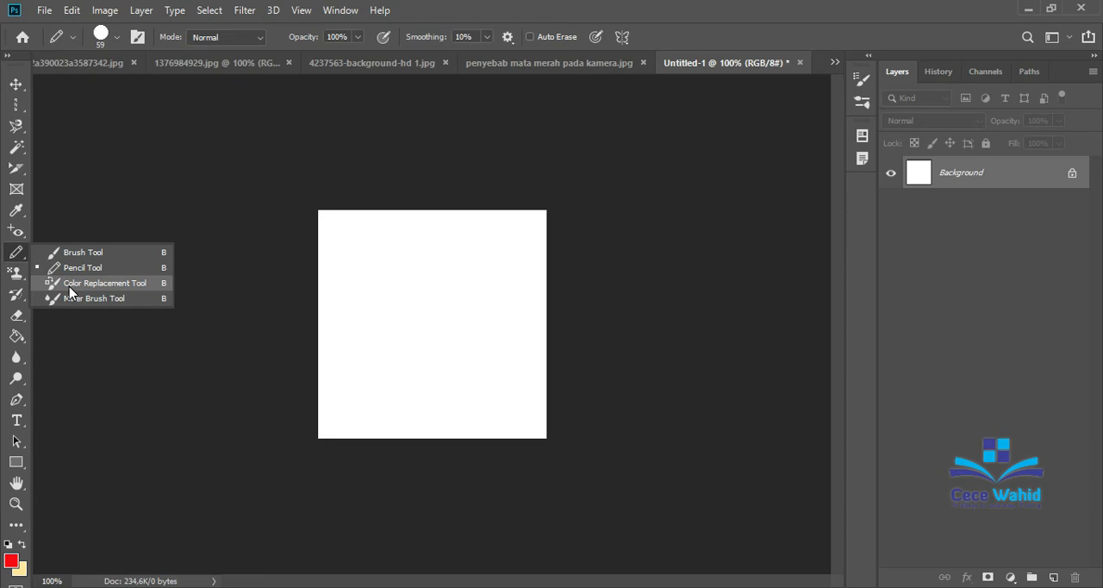
click(69, 285)
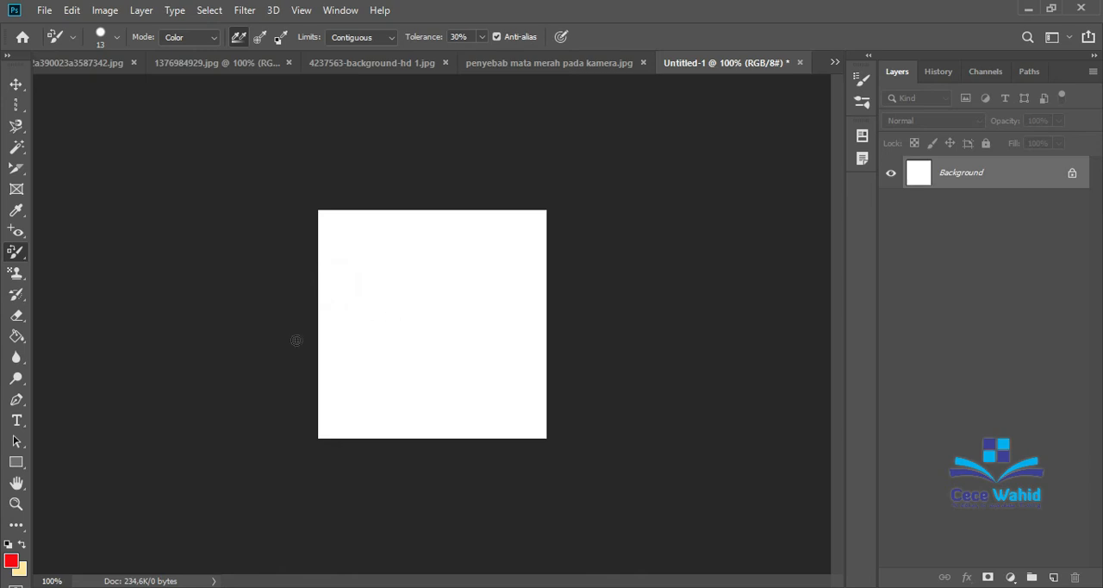
click(86, 63)
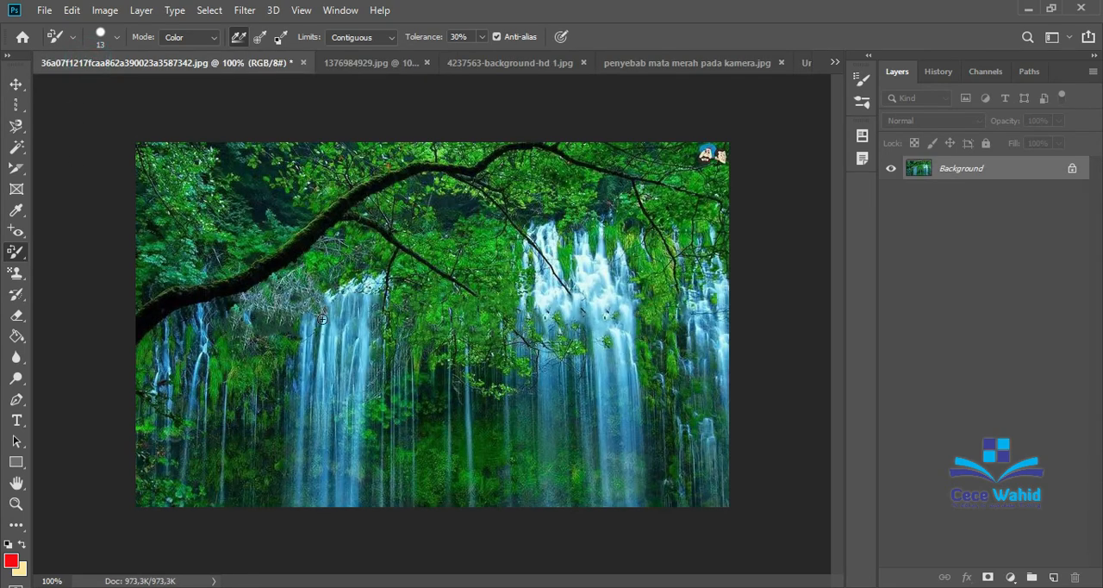
mouse_move(395, 295)
mouse_down()
mouse_move(469, 315)
mouse_move(500, 275)
mouse_move(435, 288)
mouse_move(486, 270)
mouse_move(464, 305)
mouse_move(455, 307)
mouse_move(467, 276)
mouse_move(488, 267)
mouse_move(387, 308)
mouse_move(443, 260)
mouse_move(393, 316)
mouse_move(423, 293)
mouse_move(413, 322)
mouse_up()
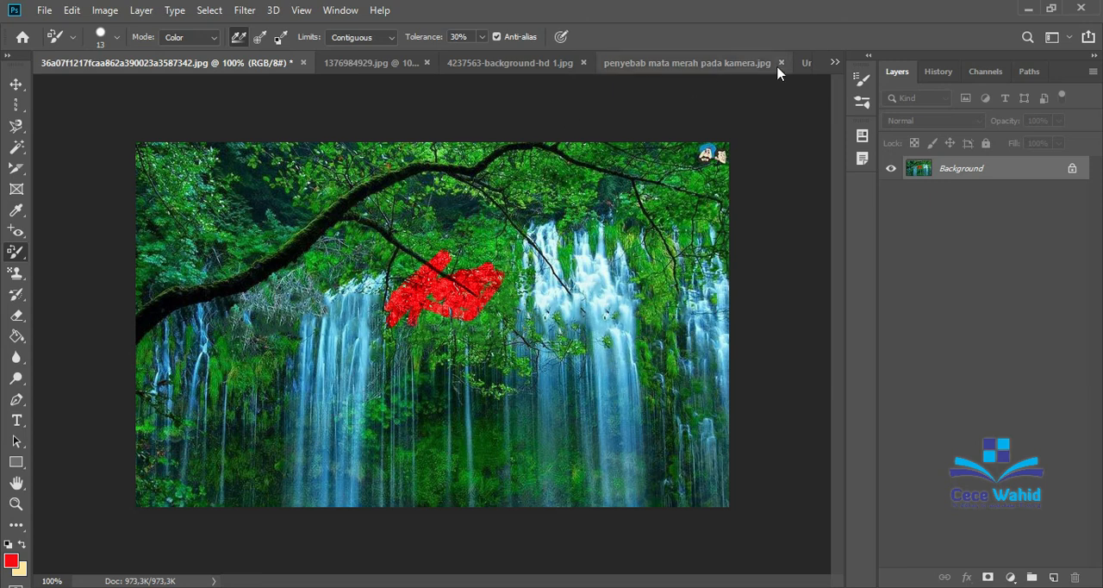
Set the foreground colour to violet (650cf8) and try the Color Replacement tool on the blank white Untitled-1 canvas.
click(806, 63)
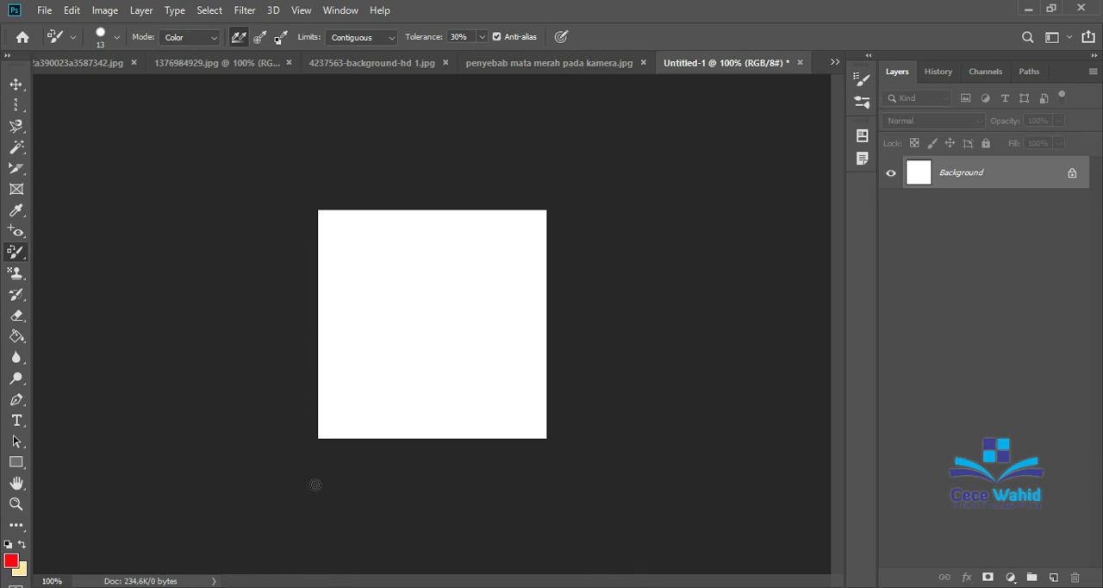
click(11, 561)
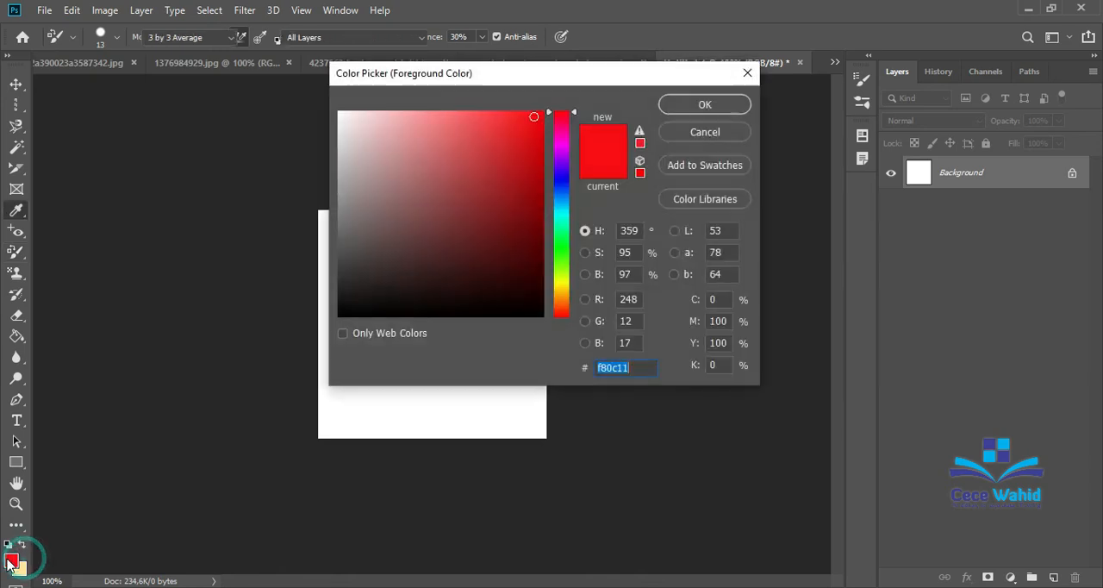
click(566, 251)
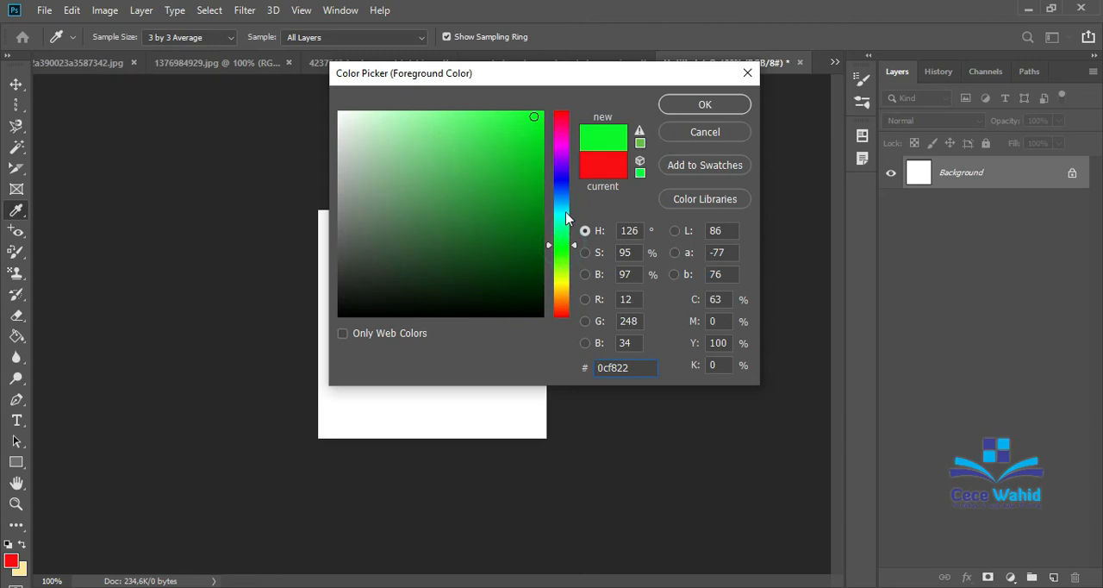
click(564, 202)
click(565, 157)
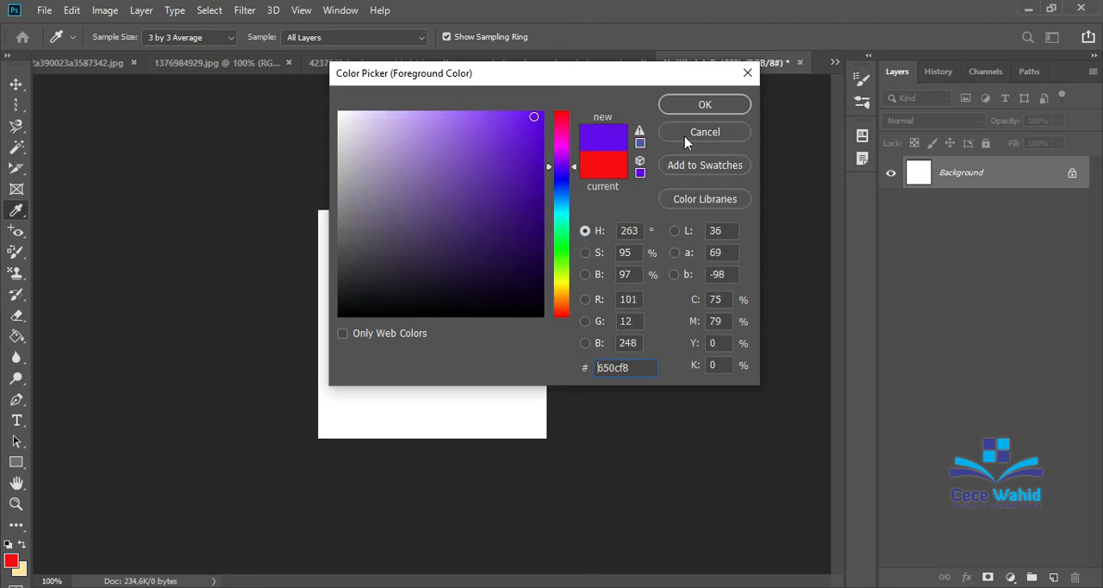
click(702, 108)
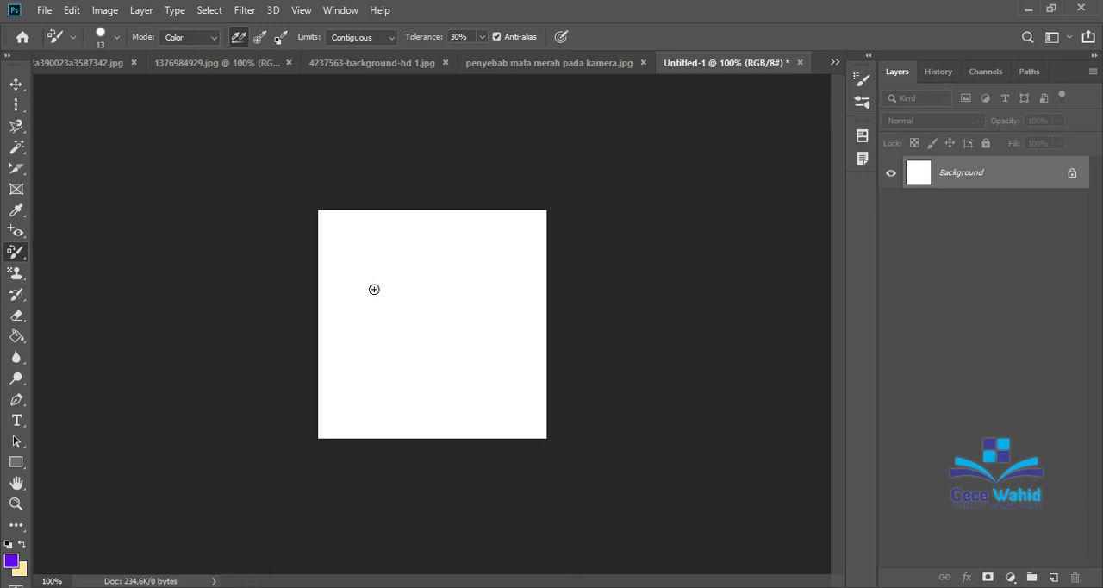
click(417, 308)
click(391, 312)
Undo the red foliage patch in the waterfall picture and recolour the lower thick branch and its side branch violet.
click(52, 63)
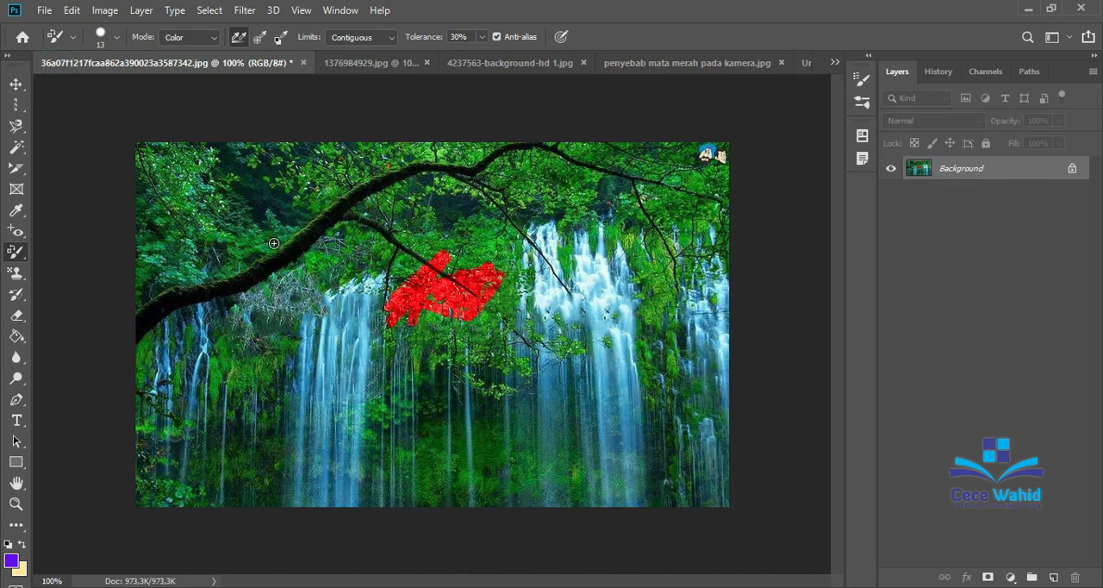
key(ctrl+z)
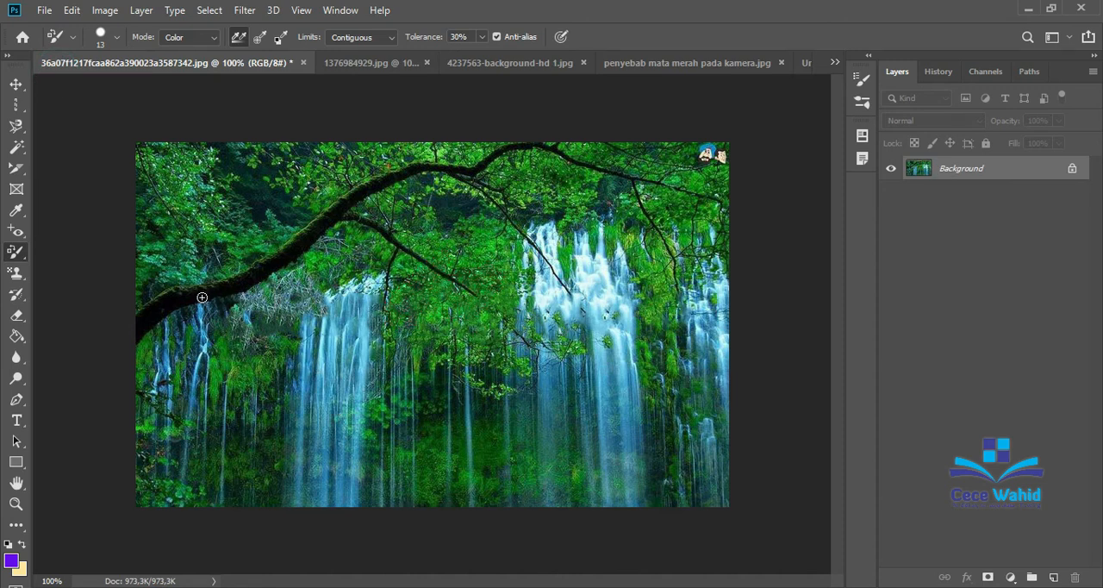
drag(202, 298, 142, 327)
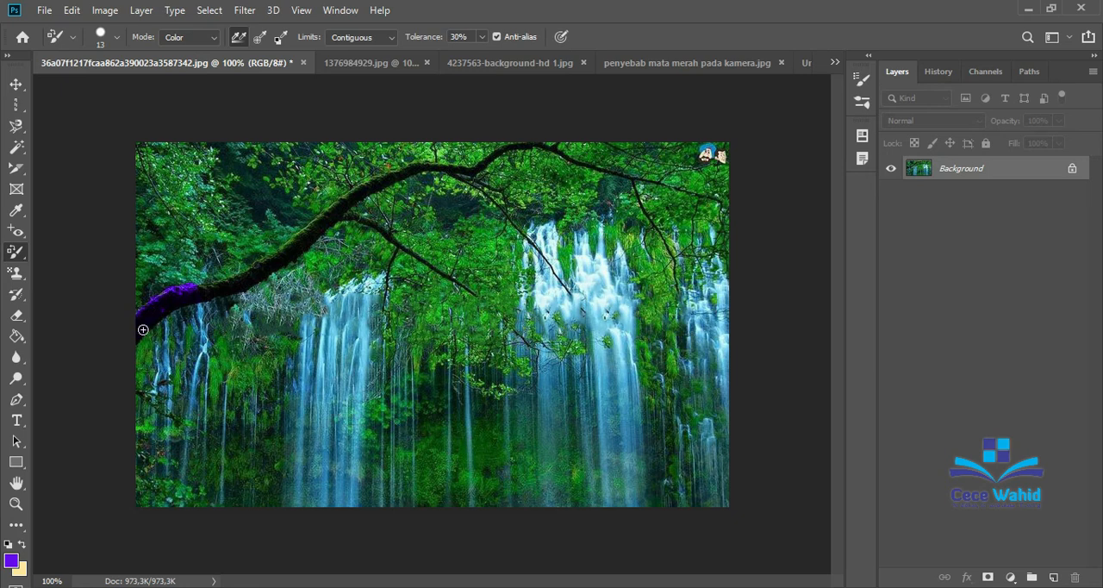
drag(143, 329, 160, 316)
mouse_move(200, 292)
mouse_down()
mouse_move(241, 283)
mouse_move(290, 250)
mouse_up()
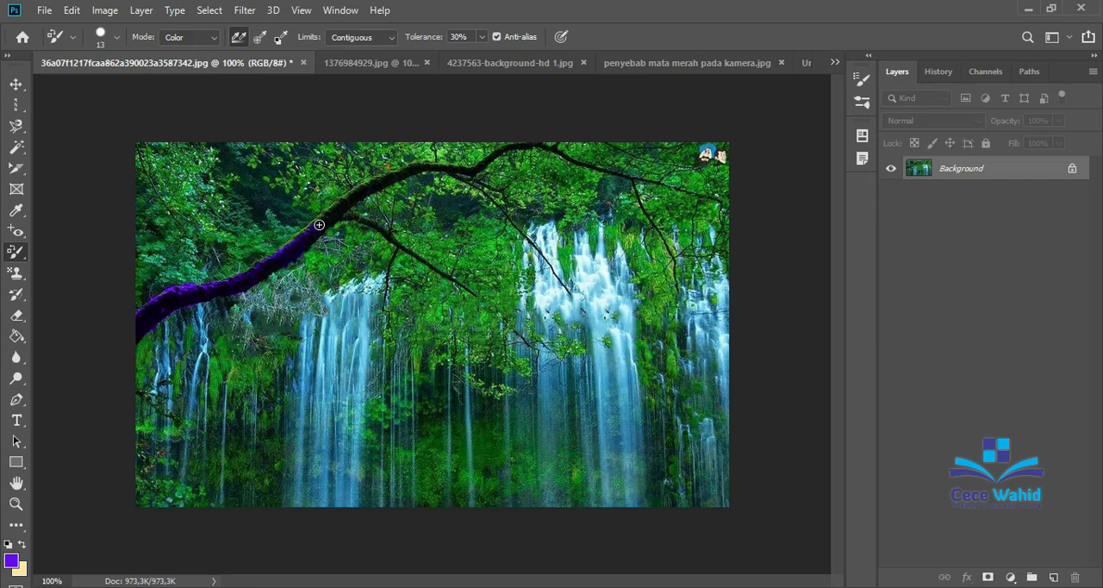
right_click(25, 256)
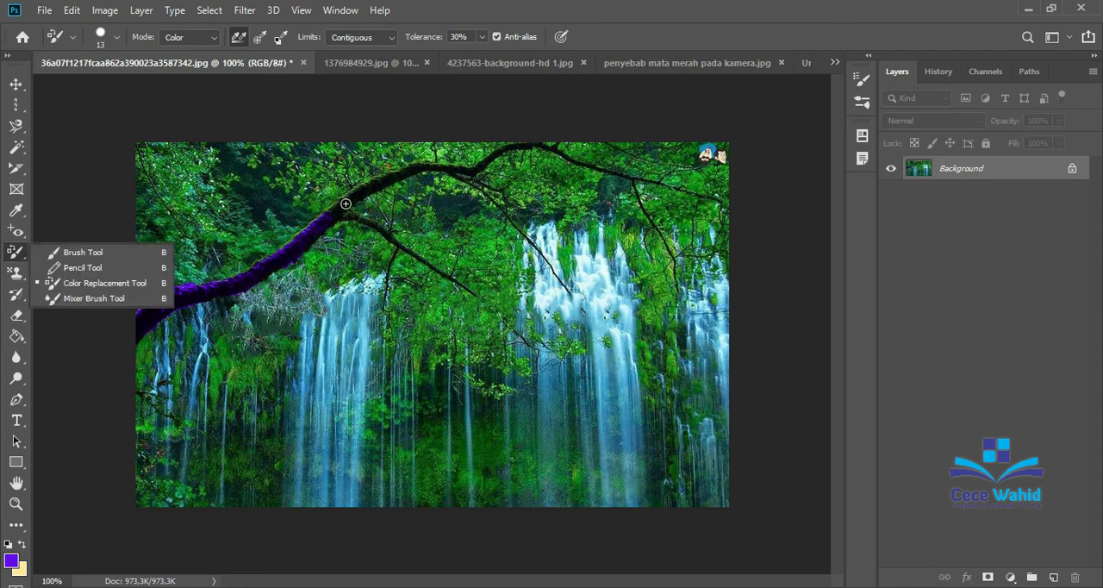
drag(349, 201, 326, 217)
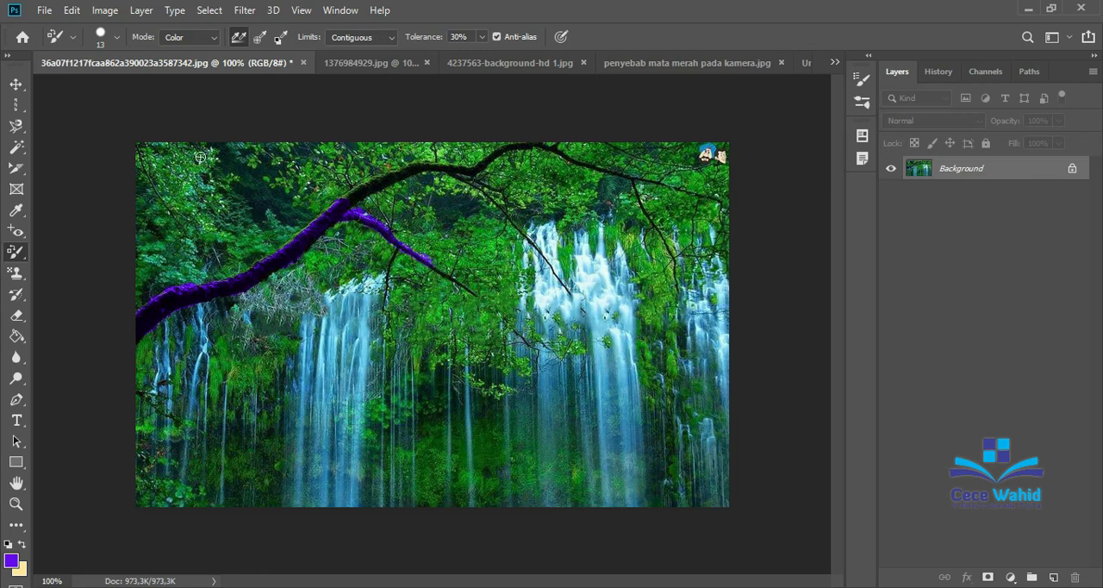
Lower the Color Replacement tip's hardness and extend the violet recolouring along the upper part of the thick branch.
click(117, 37)
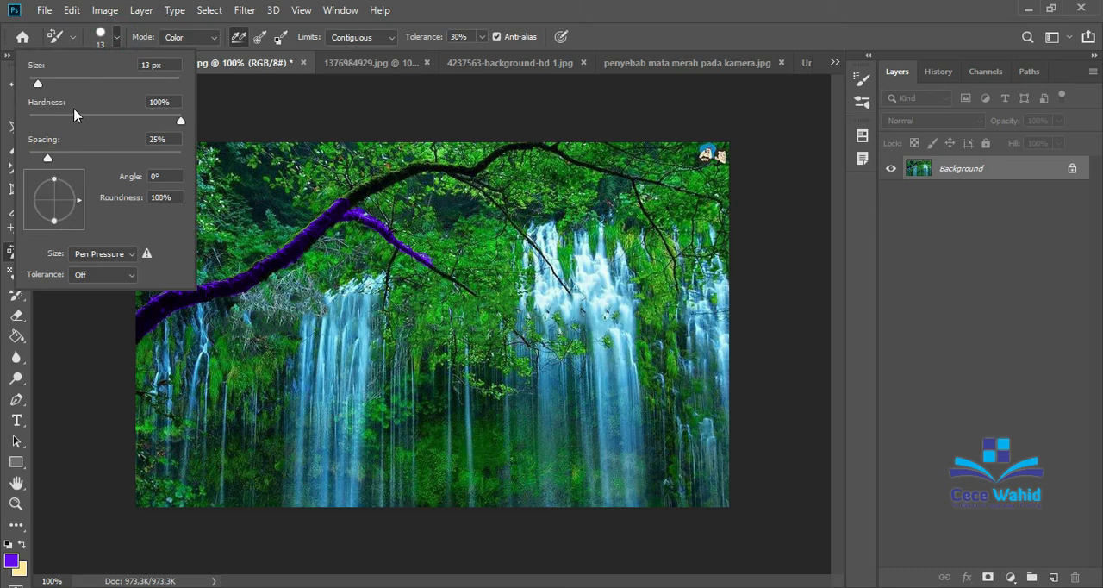
drag(181, 120, 149, 127)
drag(145, 121, 165, 127)
click(209, 100)
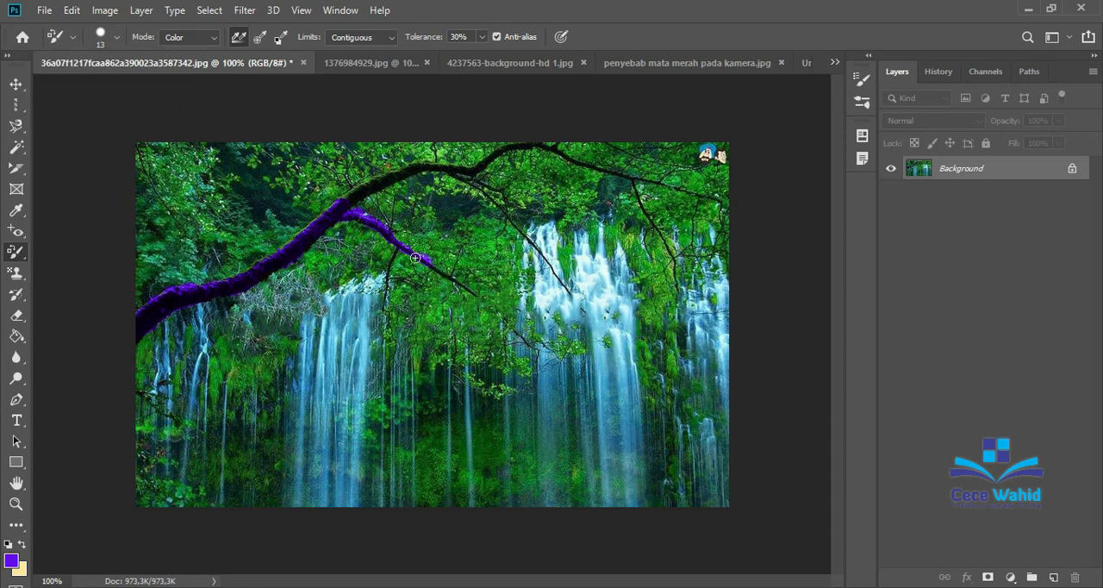
mouse_move(342, 204)
mouse_down()
mouse_move(365, 181)
mouse_move(437, 164)
mouse_up()
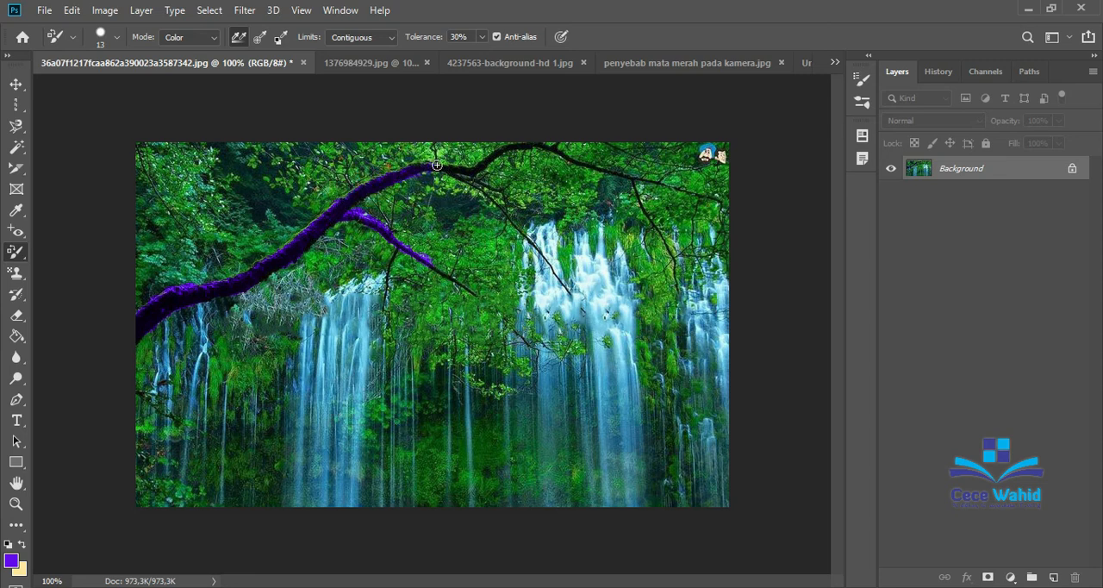
Choose the Mixer Brush tool and set the foreground colour to orange-red (f8270c).
right_click(18, 251)
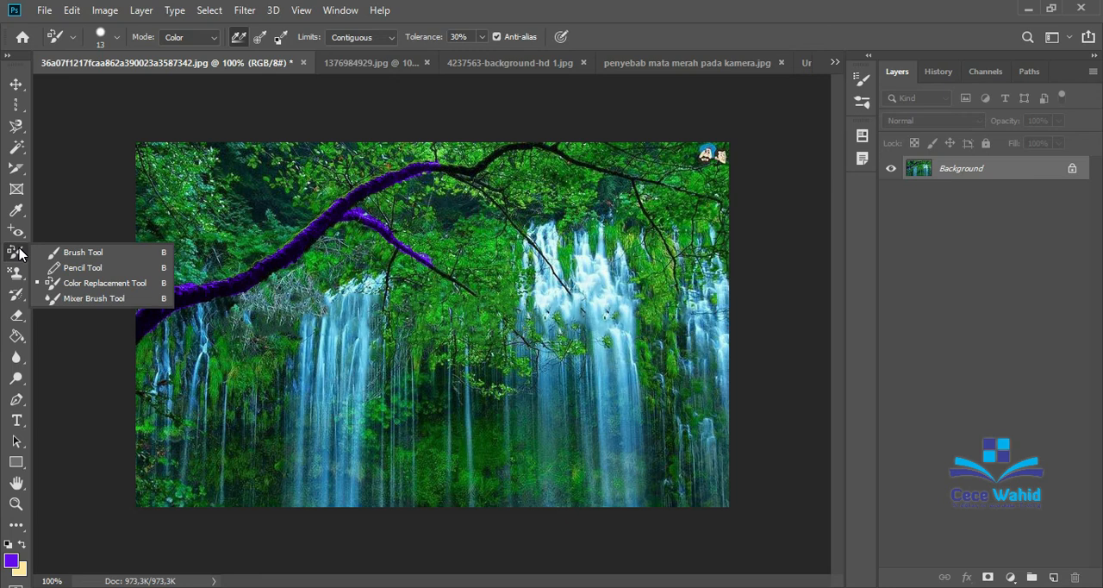
click(77, 299)
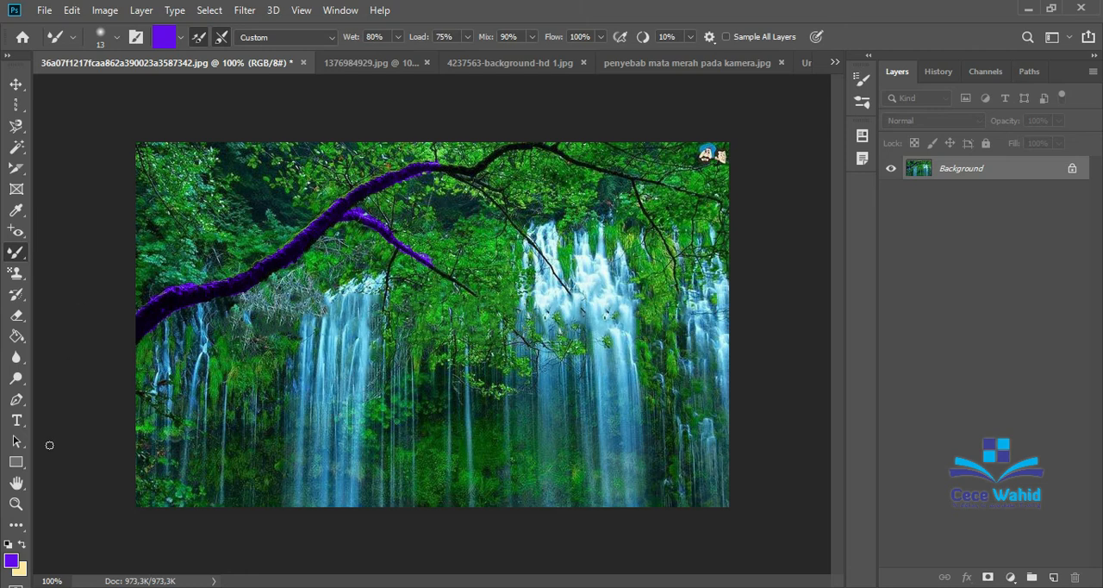
click(13, 561)
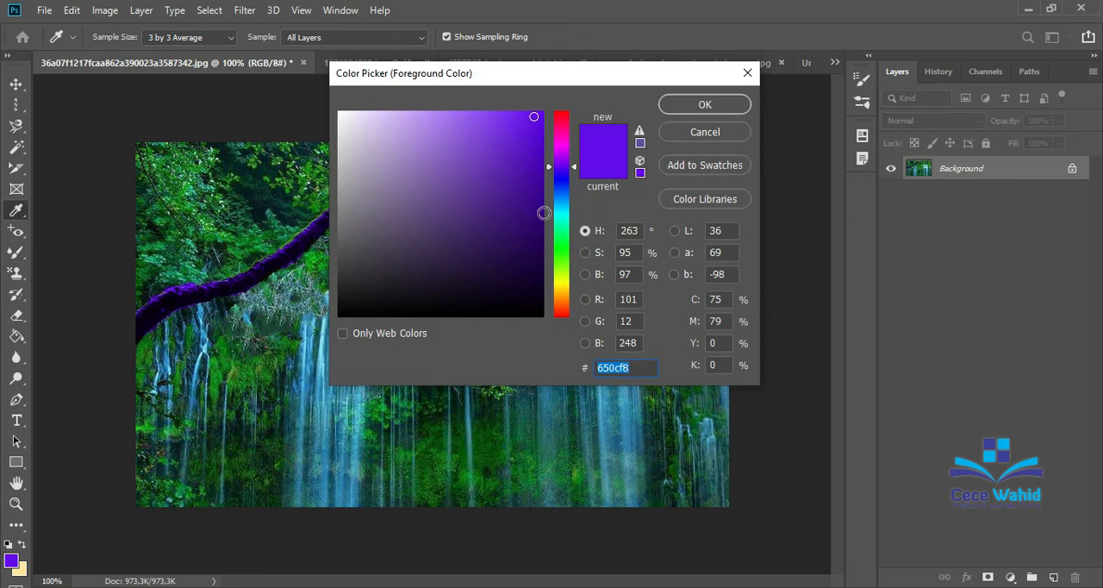
click(563, 313)
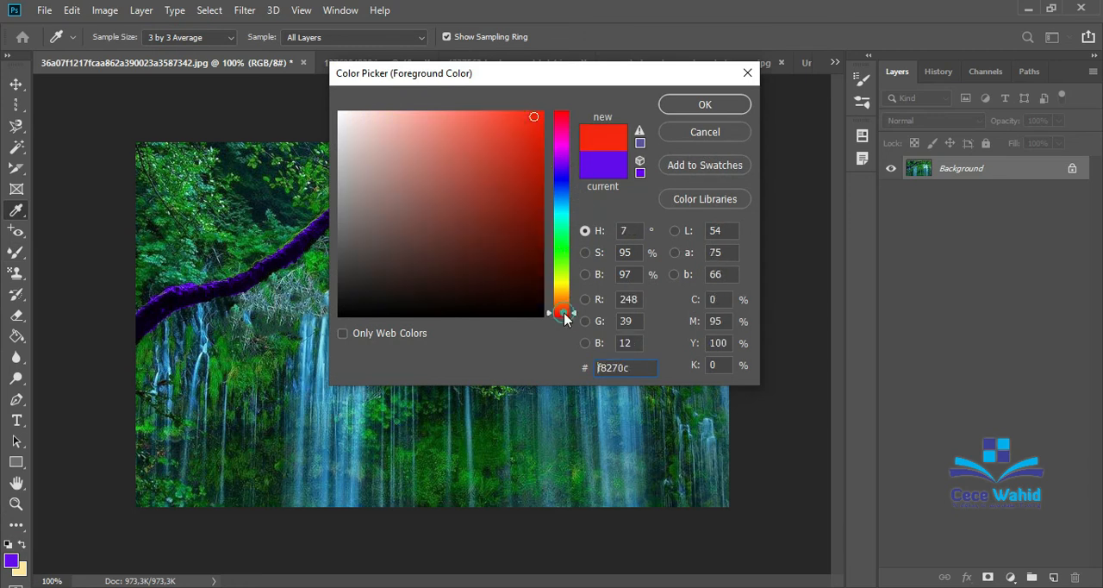
click(703, 105)
key(b)
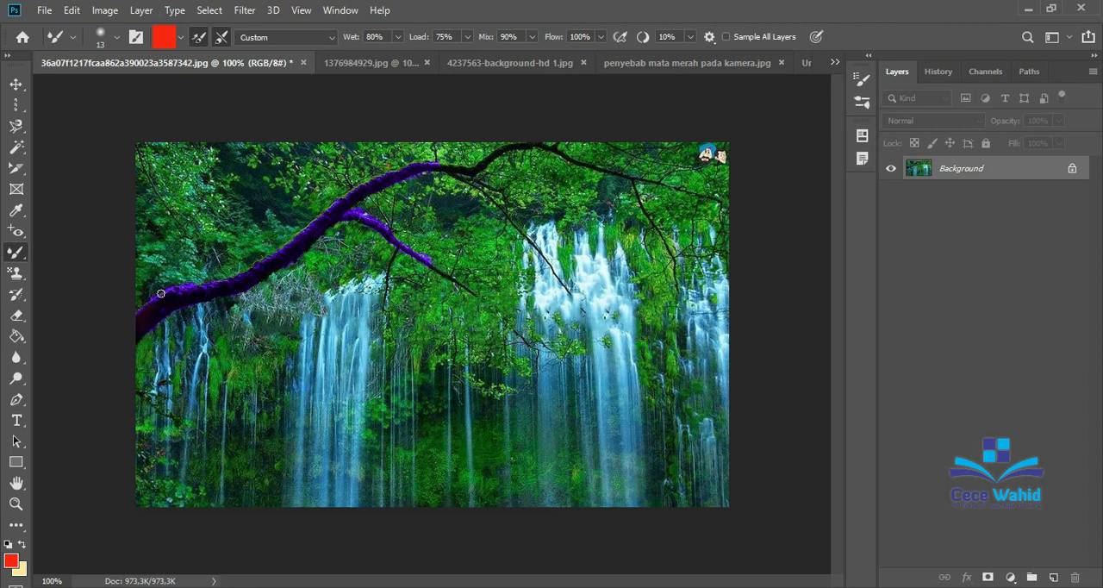
Blend red into the lower end of the violet branch and over a patch of foliage beneath it with the Mixer Brush.
key(ctrl+plus)
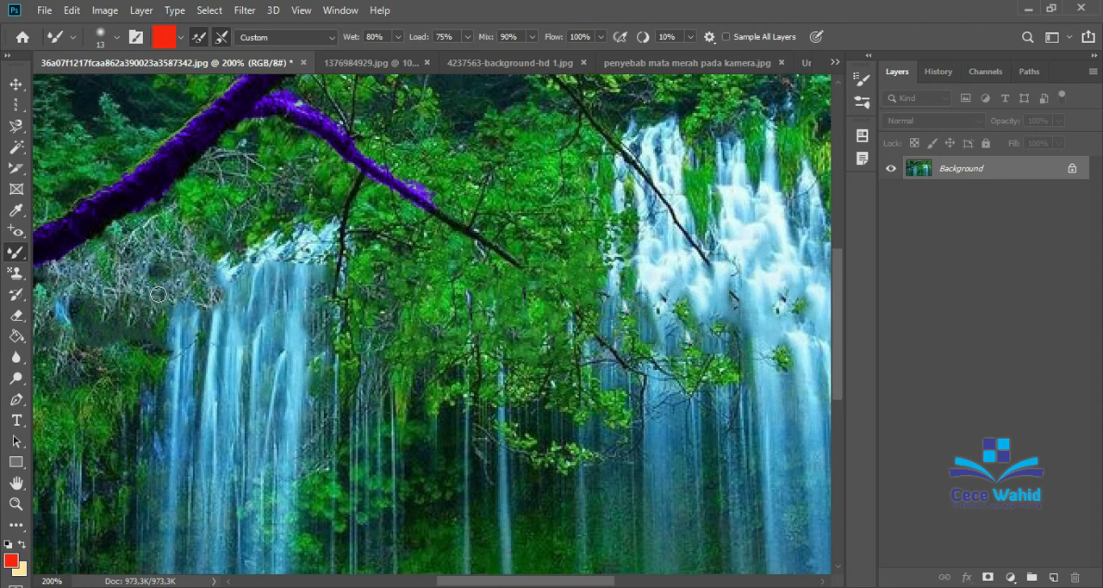
drag(454, 583, 348, 582)
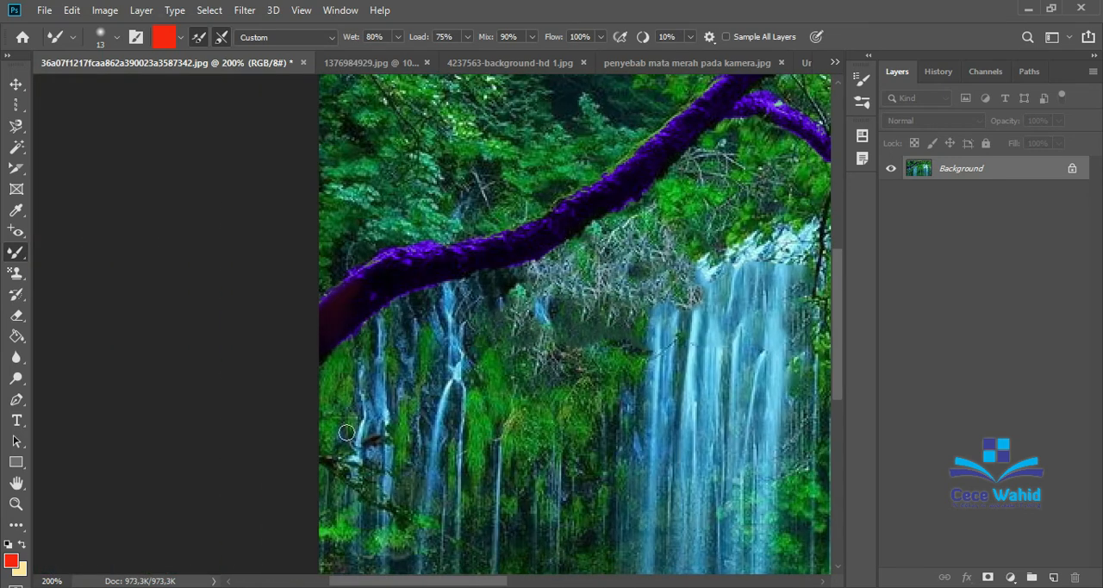
drag(337, 339, 362, 301)
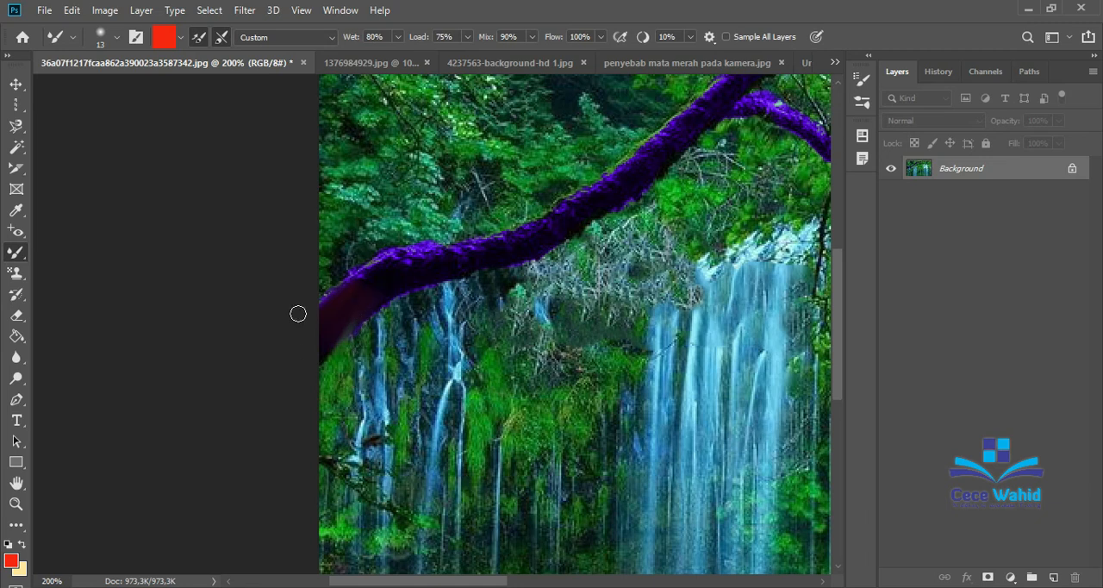
mouse_move(351, 294)
mouse_down()
mouse_move(397, 255)
mouse_move(424, 254)
mouse_move(392, 265)
mouse_move(417, 261)
mouse_move(384, 277)
mouse_move(410, 276)
mouse_move(397, 285)
mouse_move(441, 271)
mouse_up()
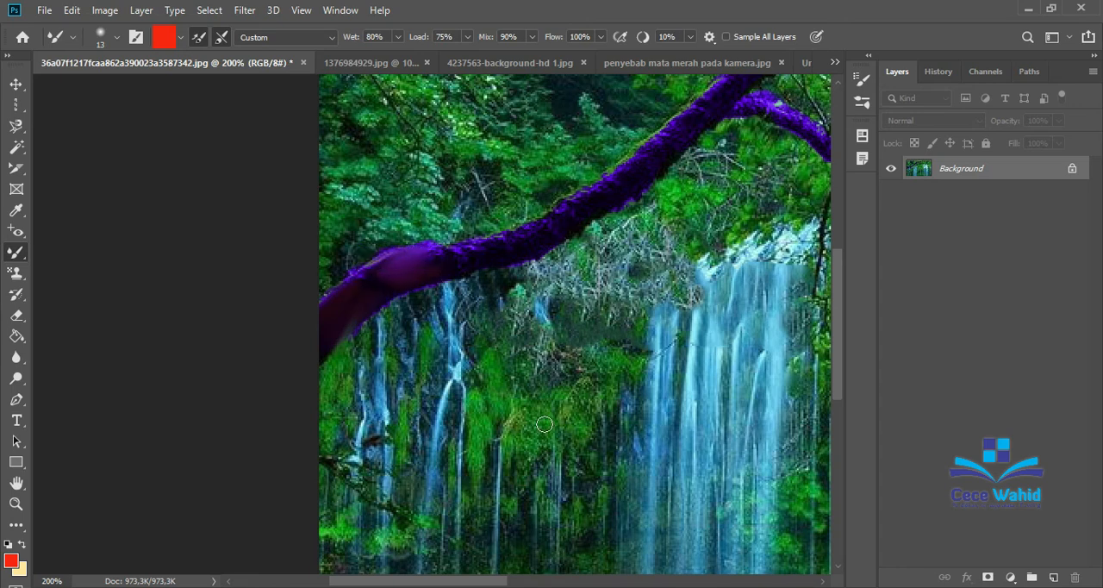
drag(546, 423, 539, 431)
mouse_move(516, 473)
mouse_down()
mouse_move(553, 395)
mouse_move(518, 447)
mouse_move(566, 391)
mouse_move(548, 434)
mouse_move(523, 445)
mouse_move(583, 386)
mouse_move(563, 418)
mouse_move(524, 422)
mouse_up()
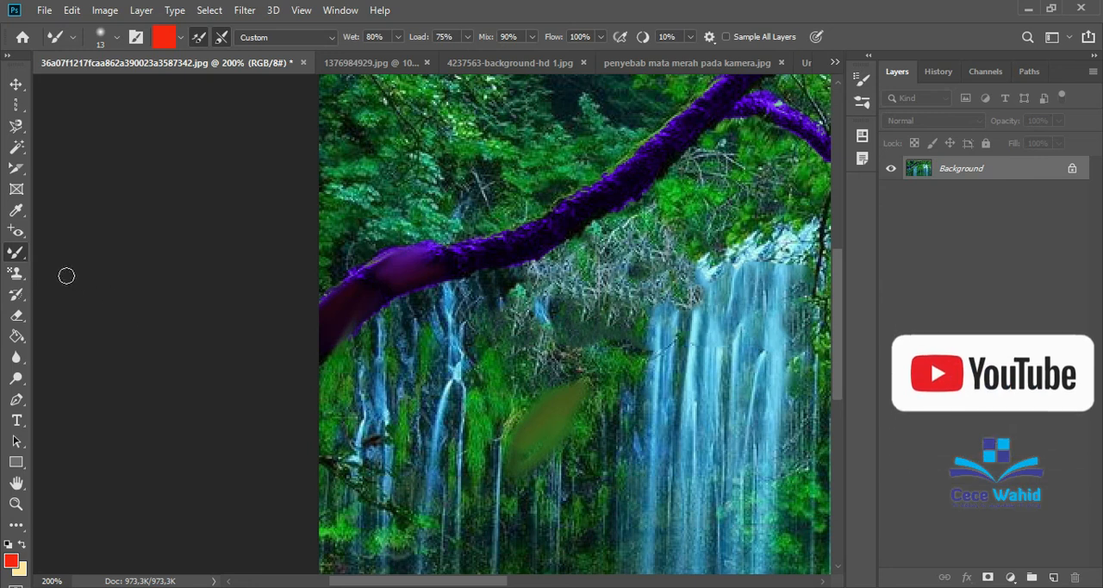
Bring up the chin-blemish photo 1376984929.jpg and choose the Clone Stamp tool.
right_click(17, 254)
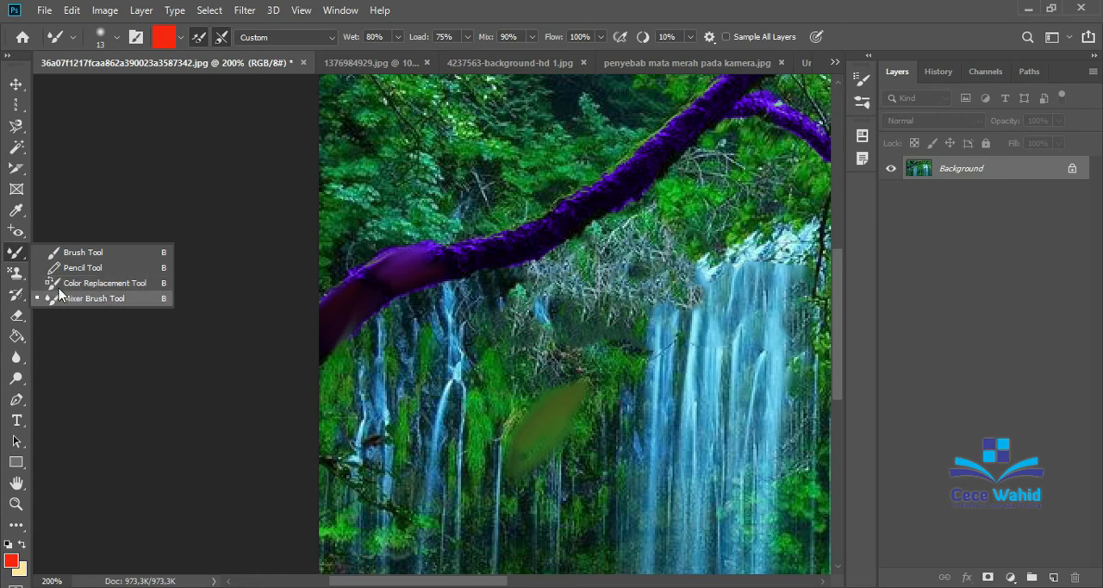
click(17, 274)
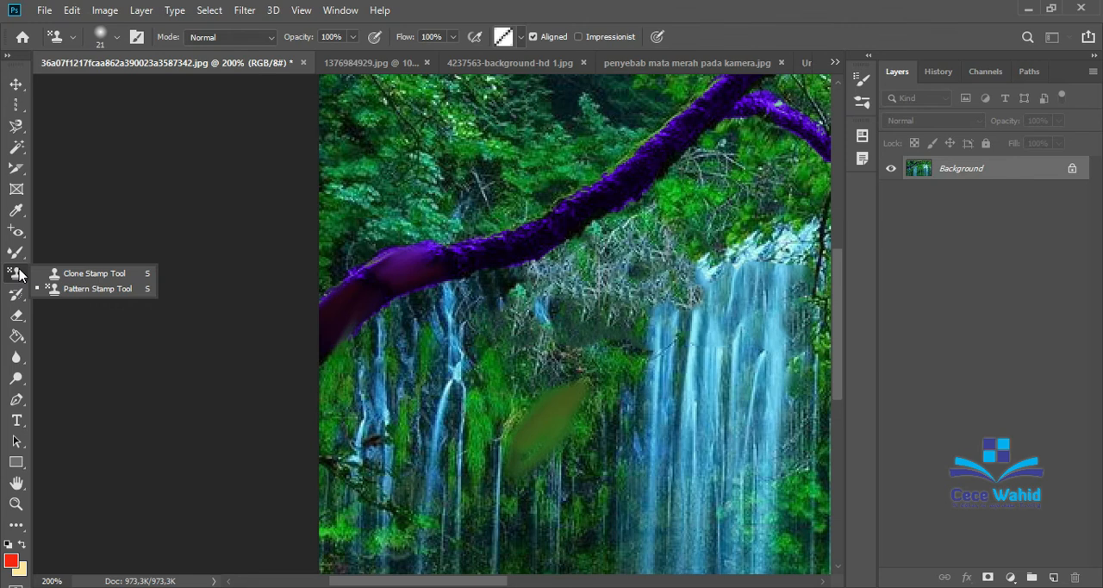
click(464, 69)
click(640, 69)
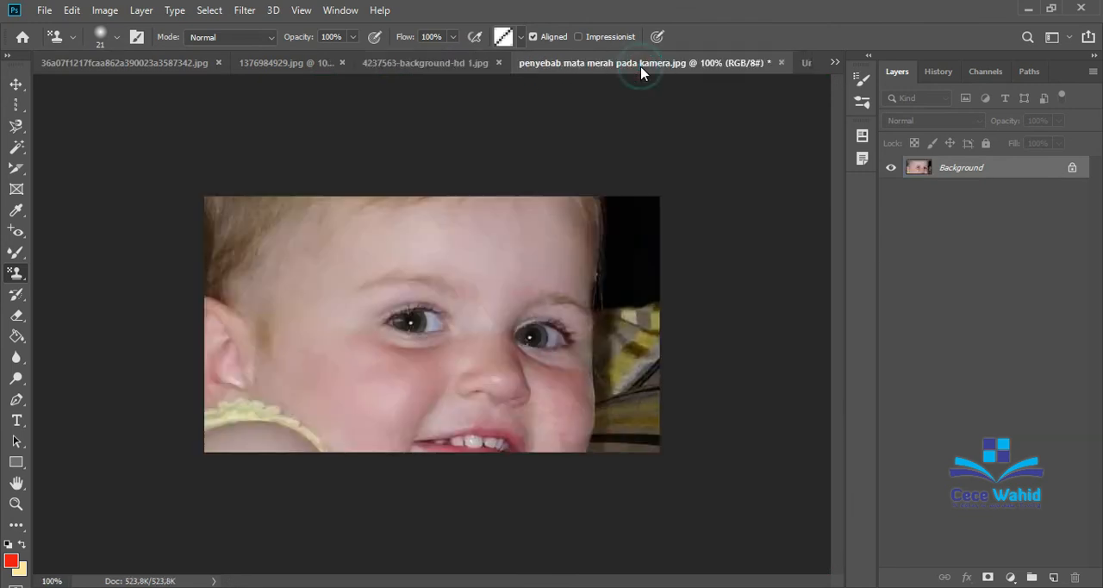
click(248, 65)
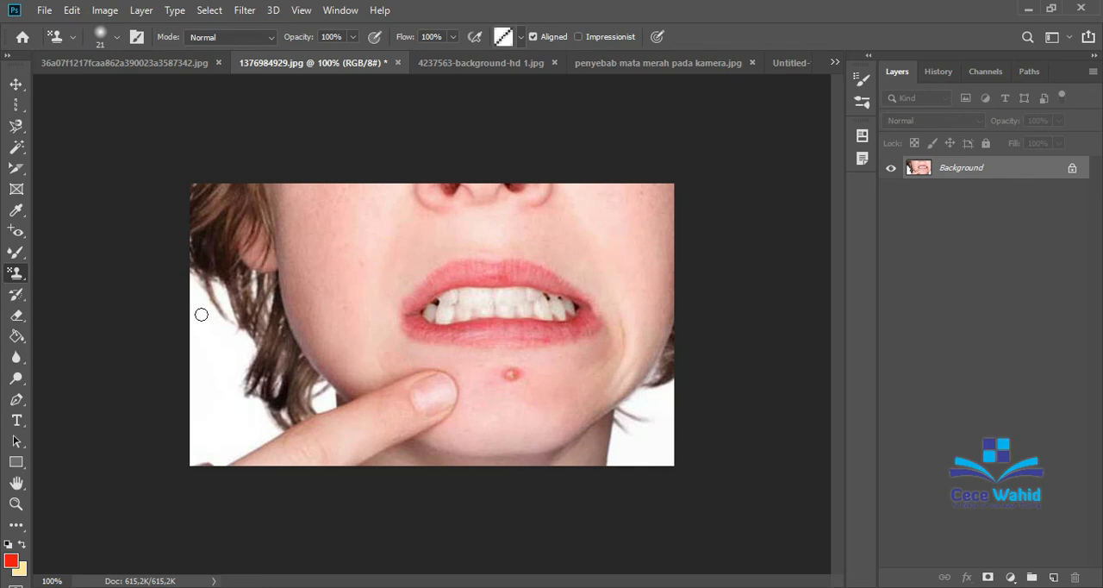
click(24, 276)
click(17, 230)
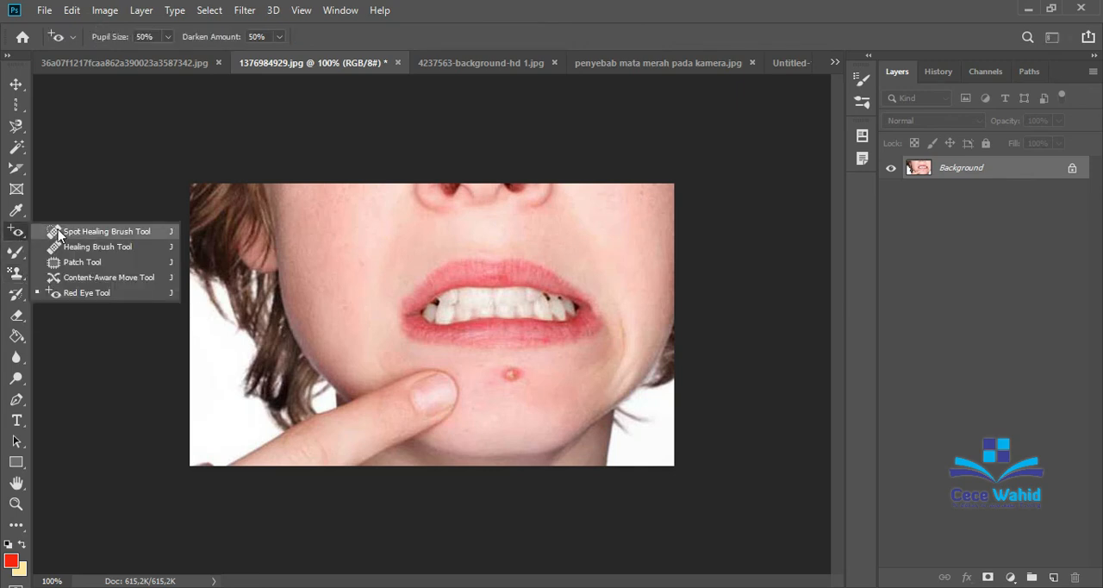
click(19, 274)
click(57, 273)
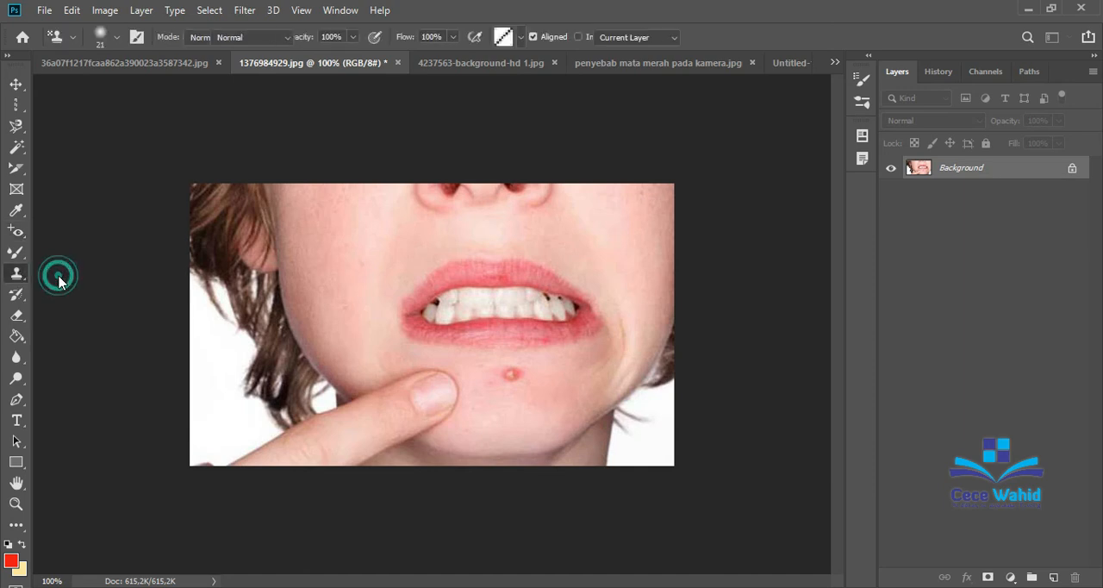
Set the Clone Stamp brush to 51 px with the Soft Round tip.
click(513, 382)
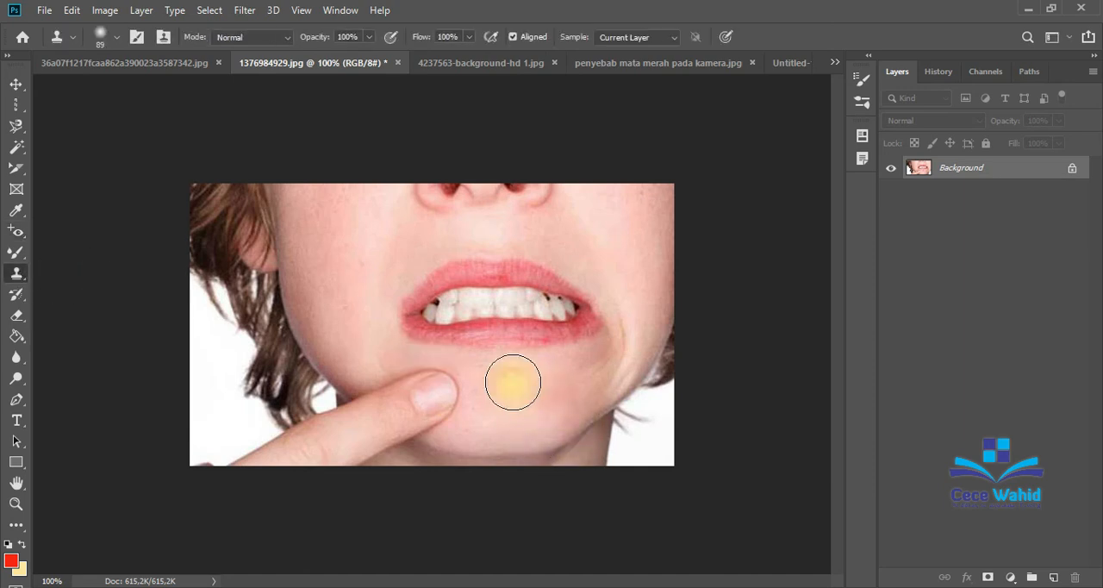
click(114, 37)
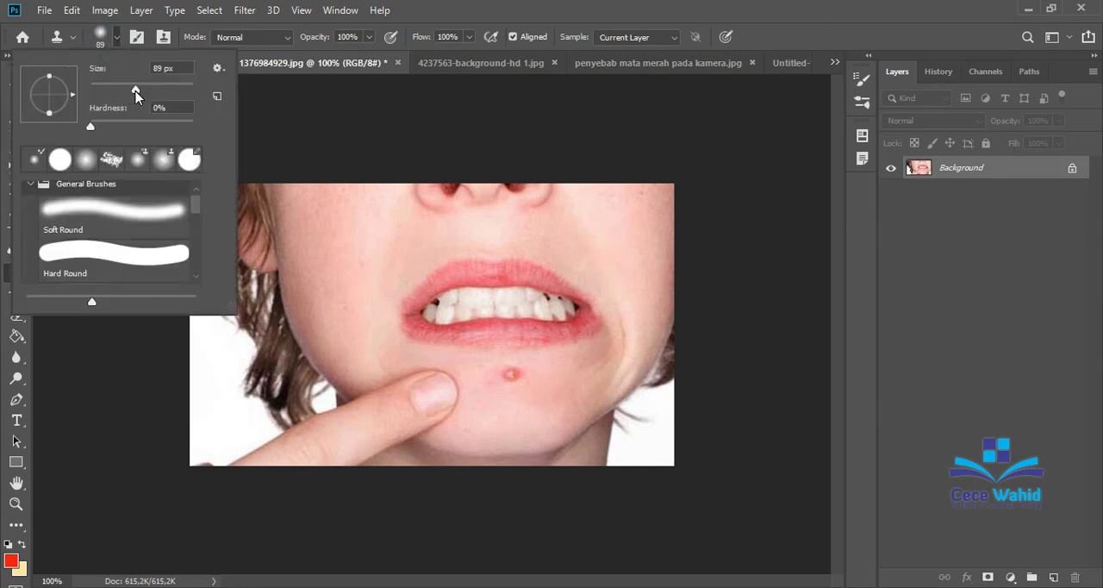
drag(135, 95, 116, 94)
scroll(193, 210, down, 1)
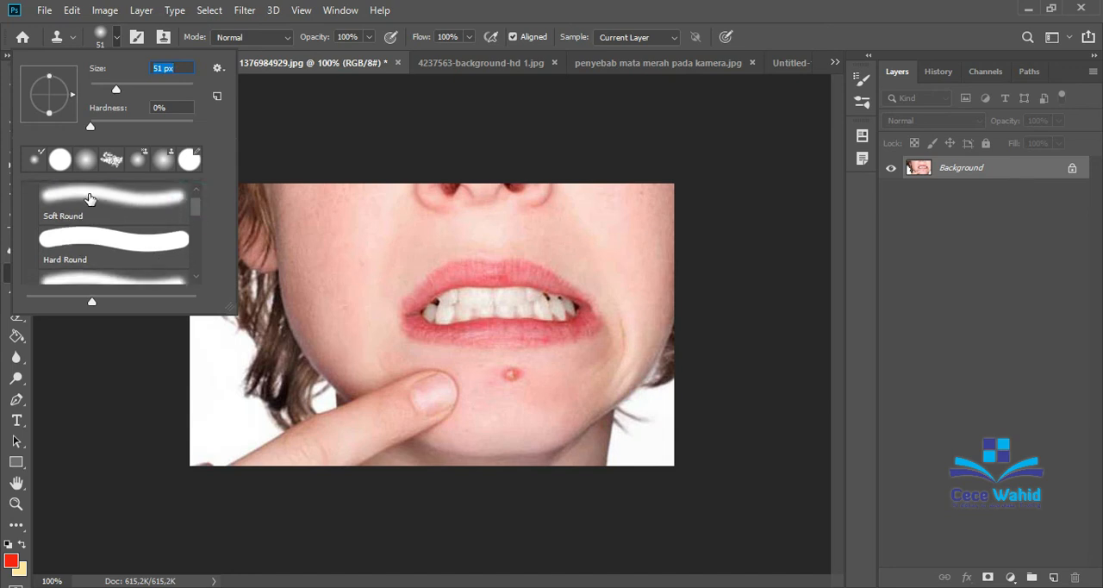
scroll(90, 203, up, 1)
scroll(88, 211, down, 2)
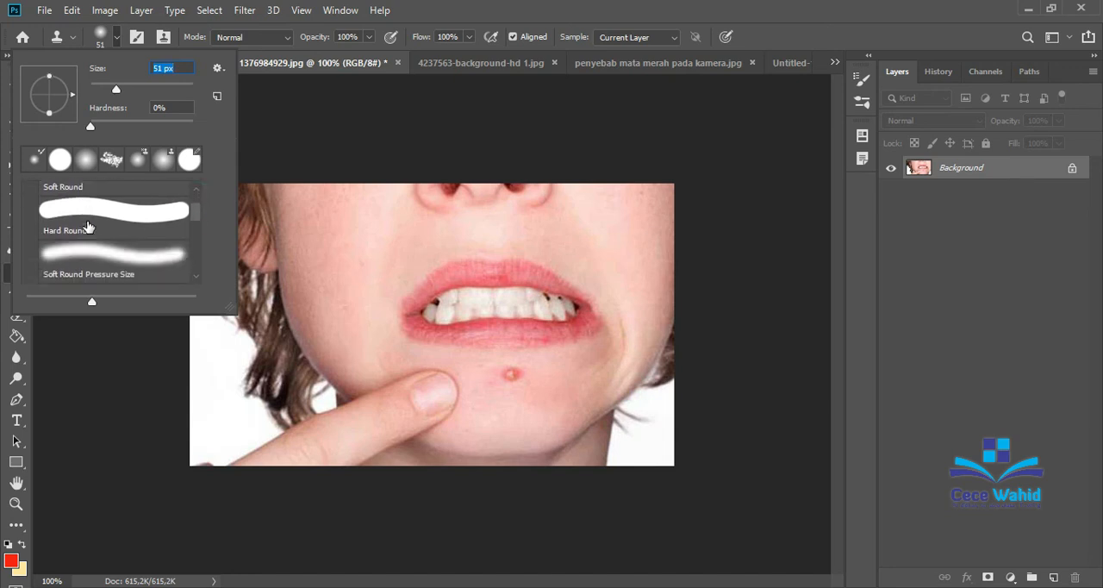
scroll(88, 226, down, 1)
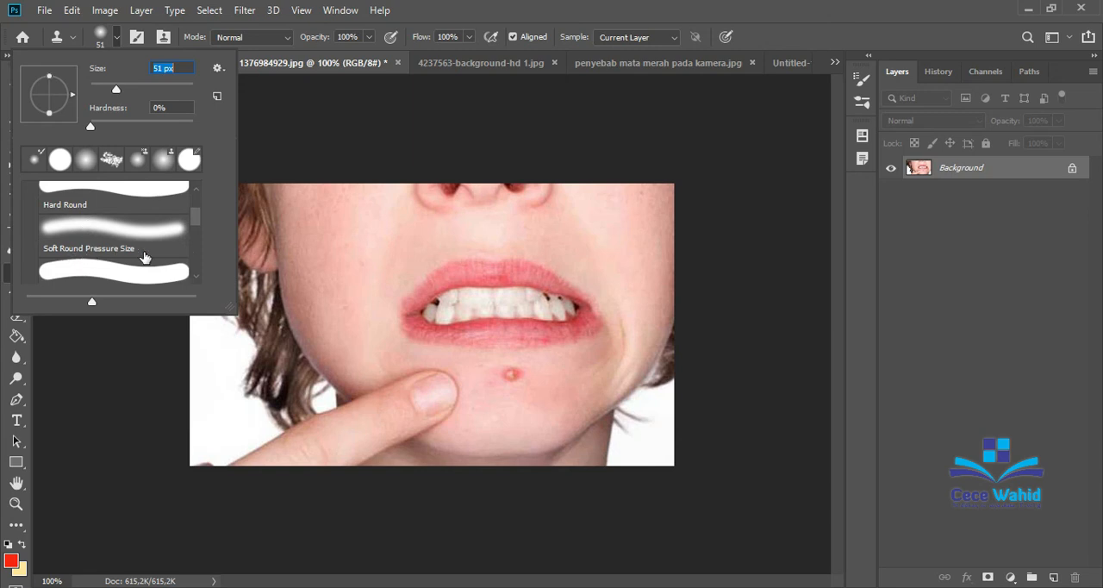
scroll(159, 259, up, 2)
click(124, 227)
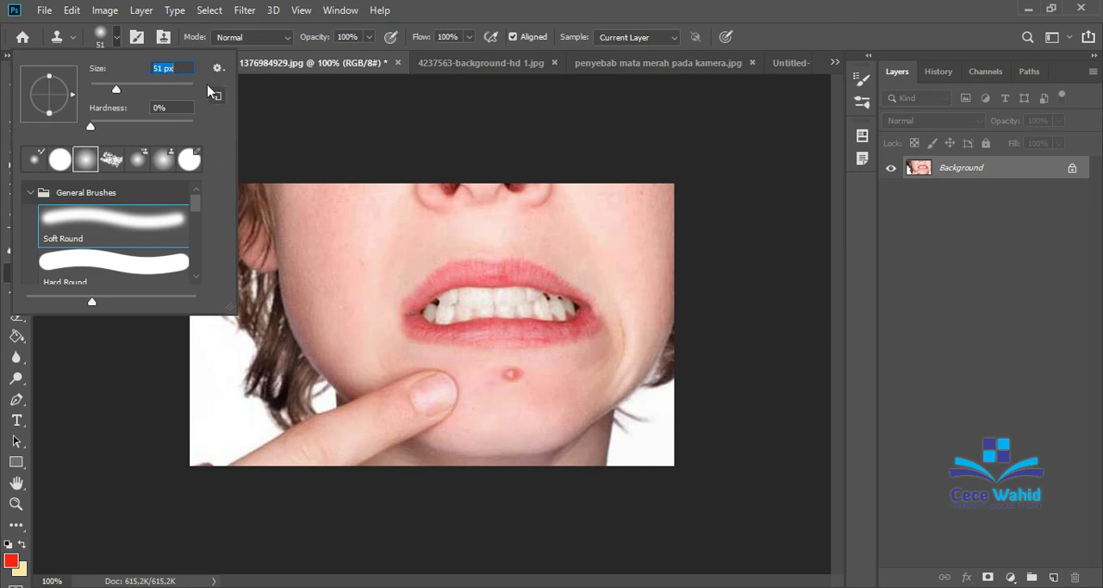
click(250, 97)
Sample clean skin on the chin and clone it over the red blemish below the lower lip.
drag(475, 383, 497, 382)
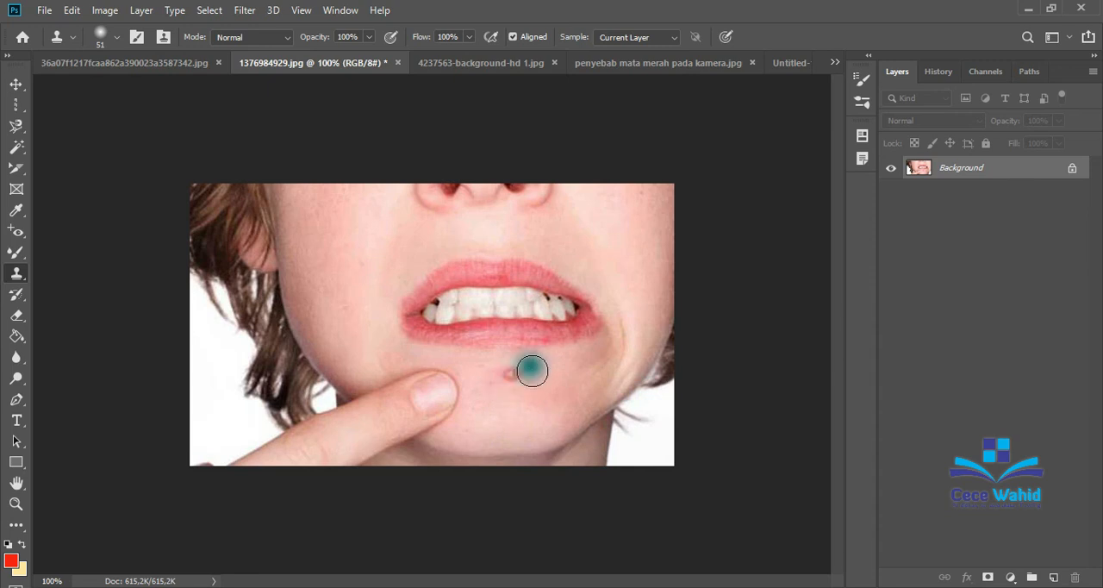
alt+click(497, 422)
click(511, 374)
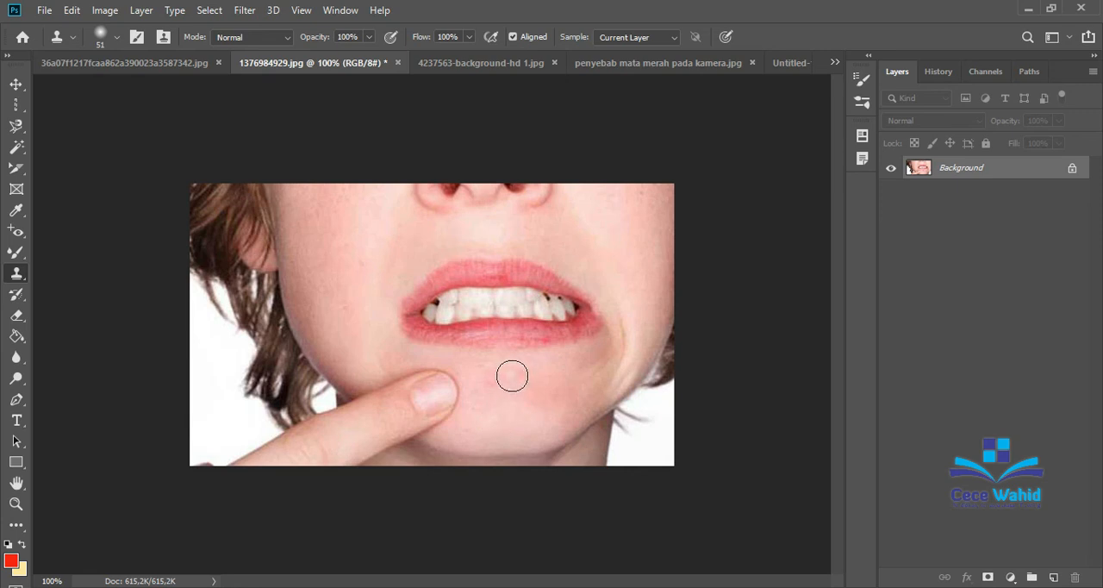
Clone sampled clean skin over the remaining marks in the middle of the chin, below the lower lip.
click(511, 374)
alt+click(615, 208)
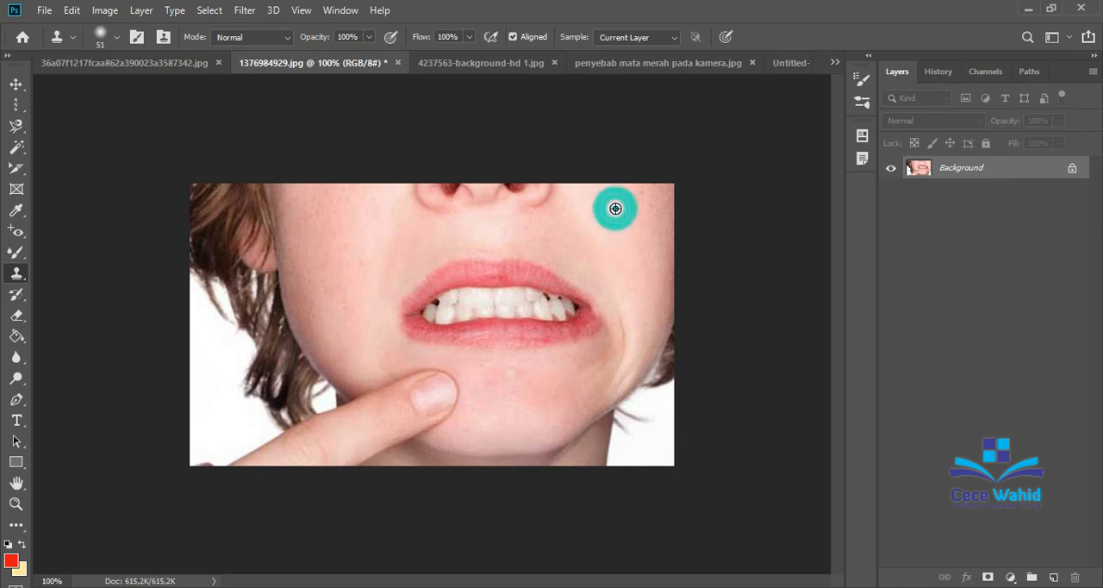
click(516, 373)
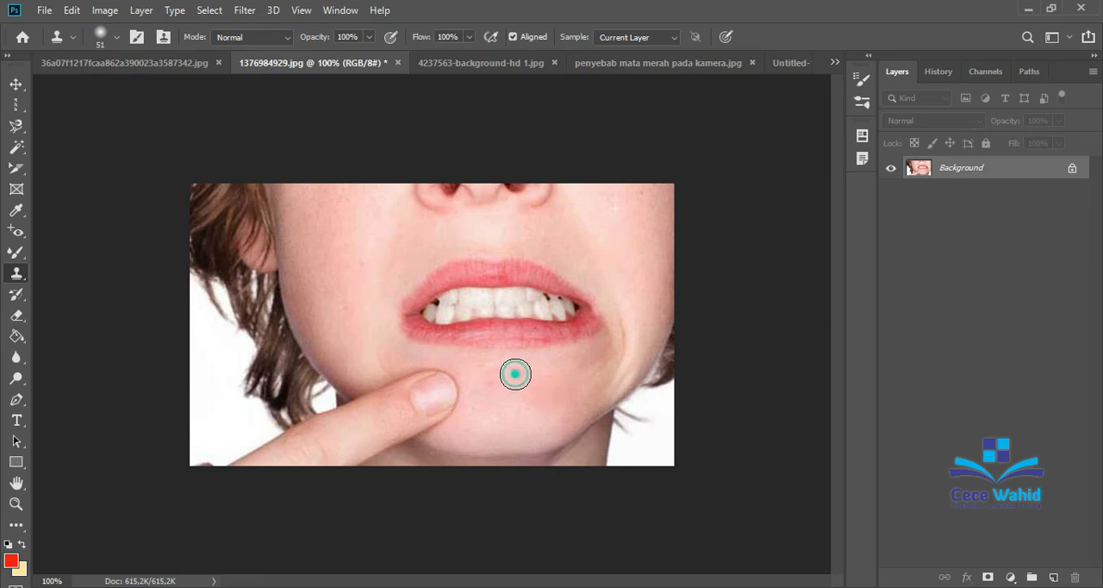
click(503, 373)
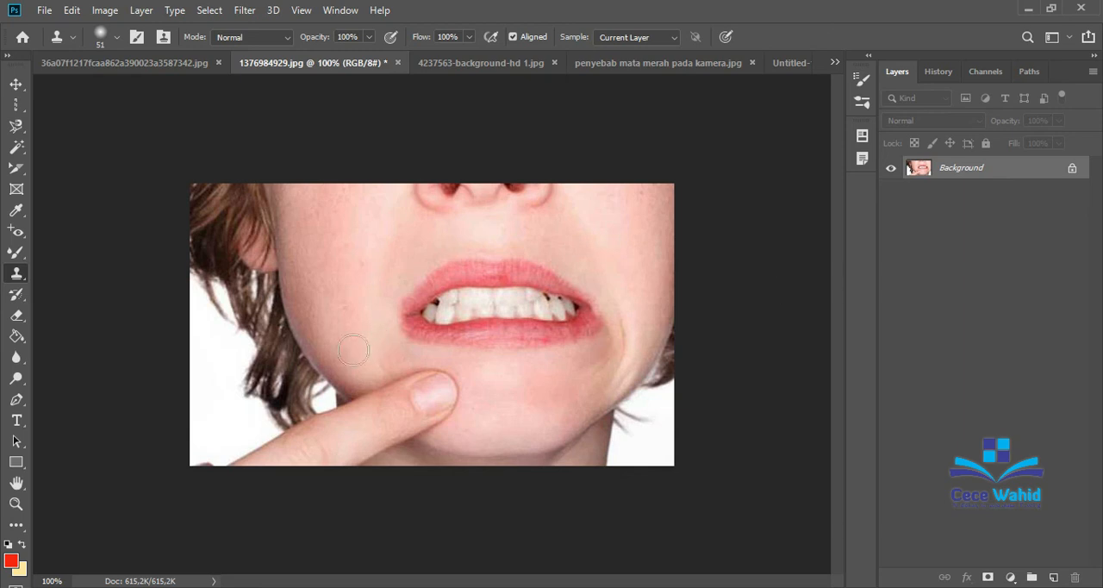
Choose the Pattern Stamp tool and select the black-dots-on-white pattern.
right_click(23, 272)
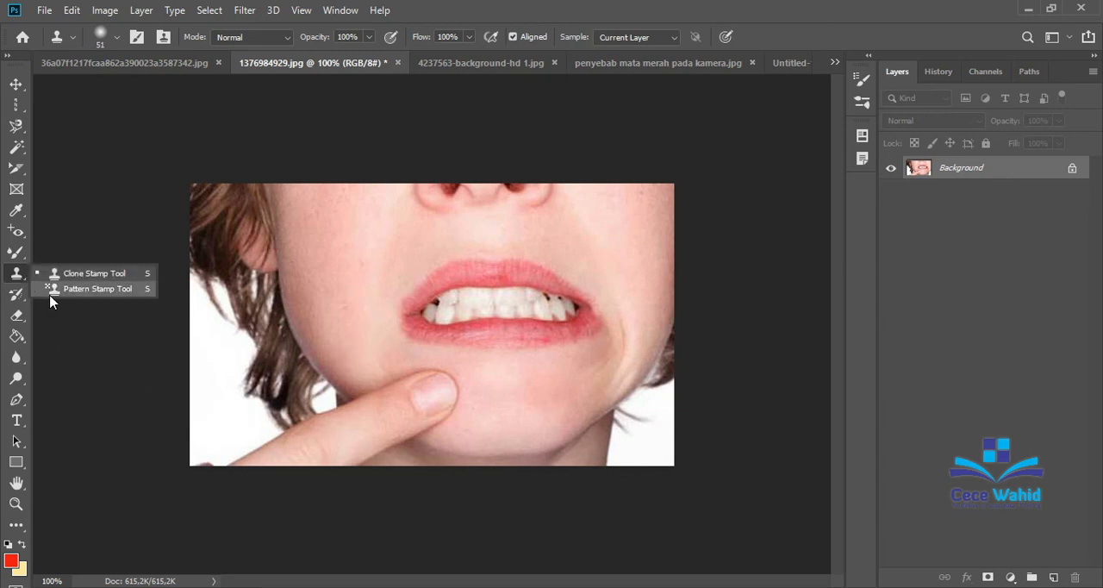
click(50, 293)
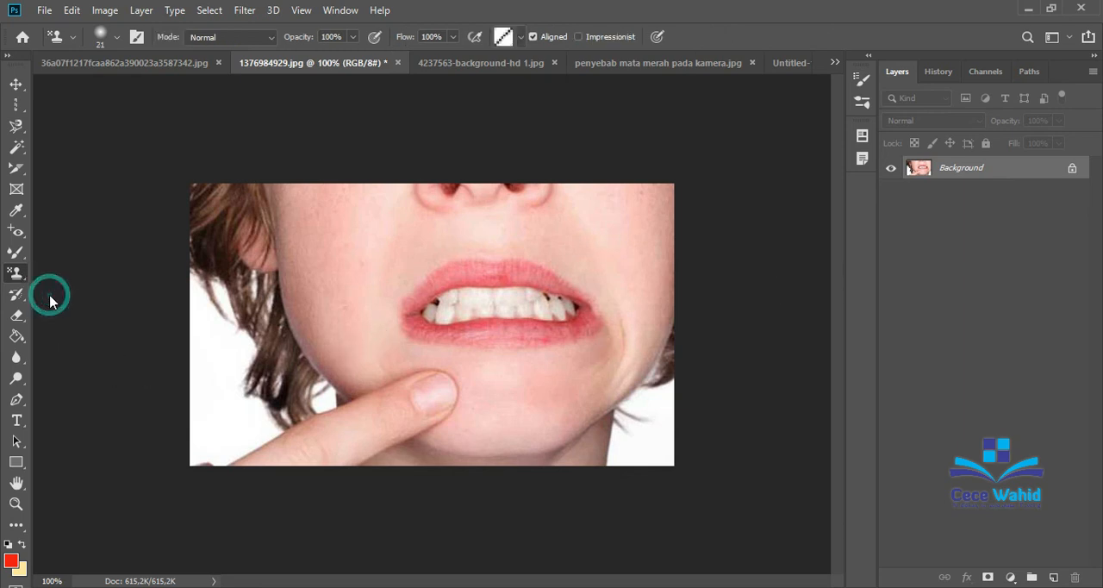
click(522, 37)
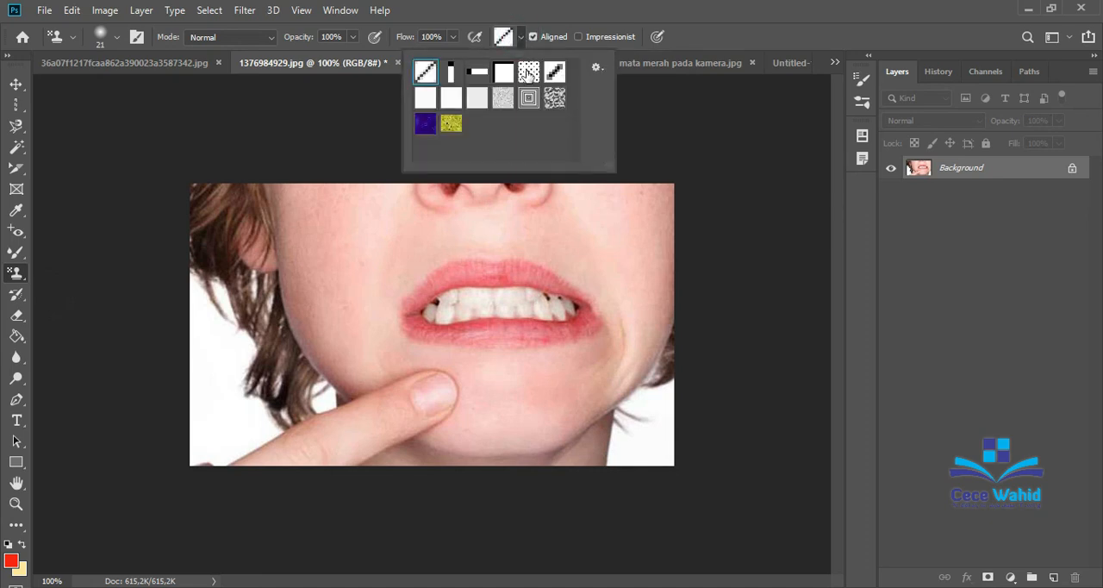
click(528, 75)
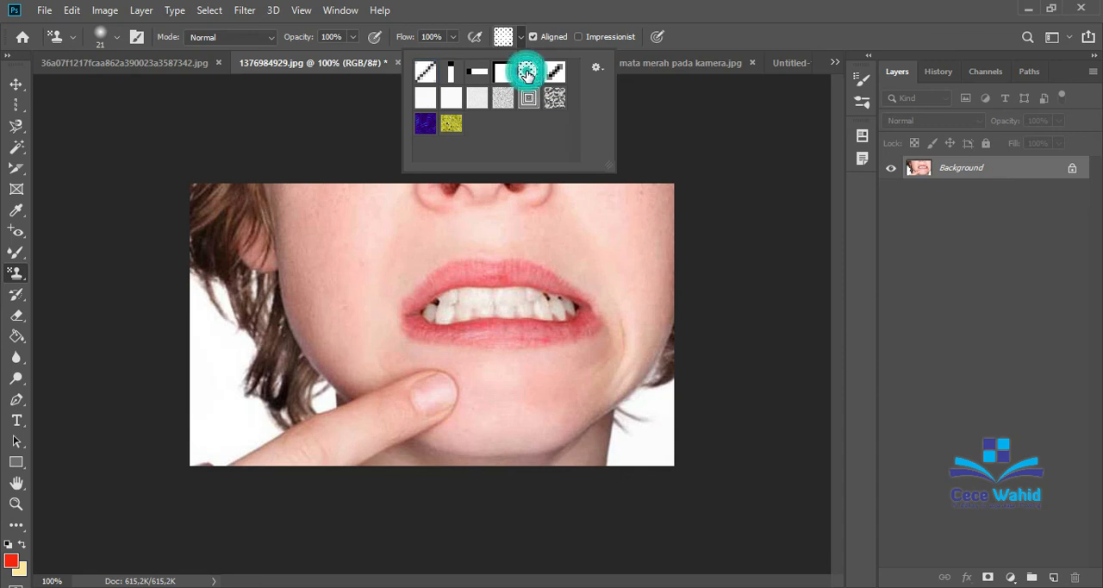
Set the Pattern Stamp brush to 61 px and stamp two dotted patches, one above the other, on the cheek beside the ear.
click(116, 37)
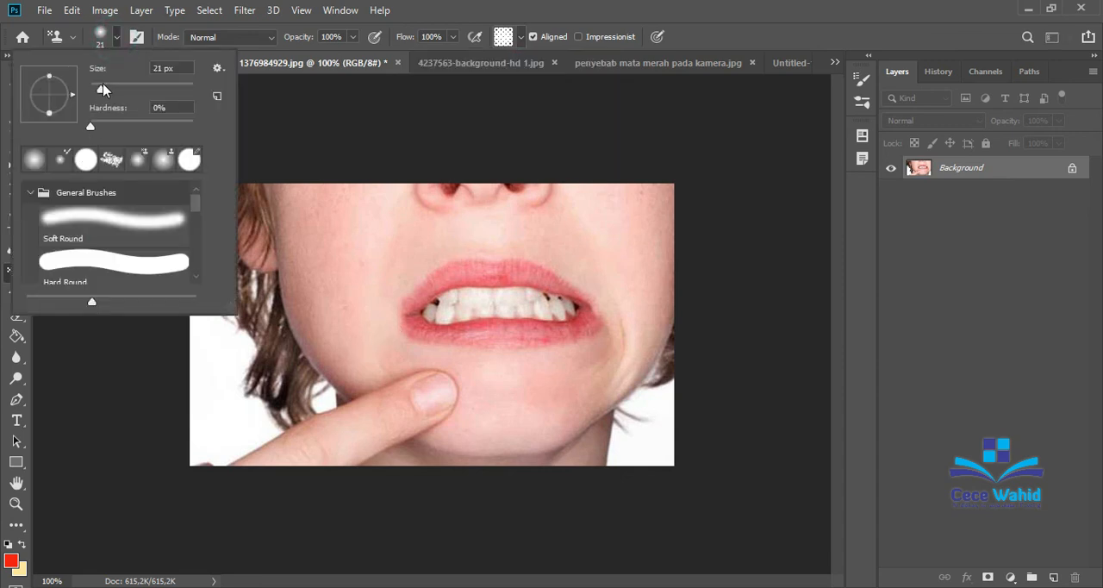
drag(102, 92, 119, 93)
click(328, 221)
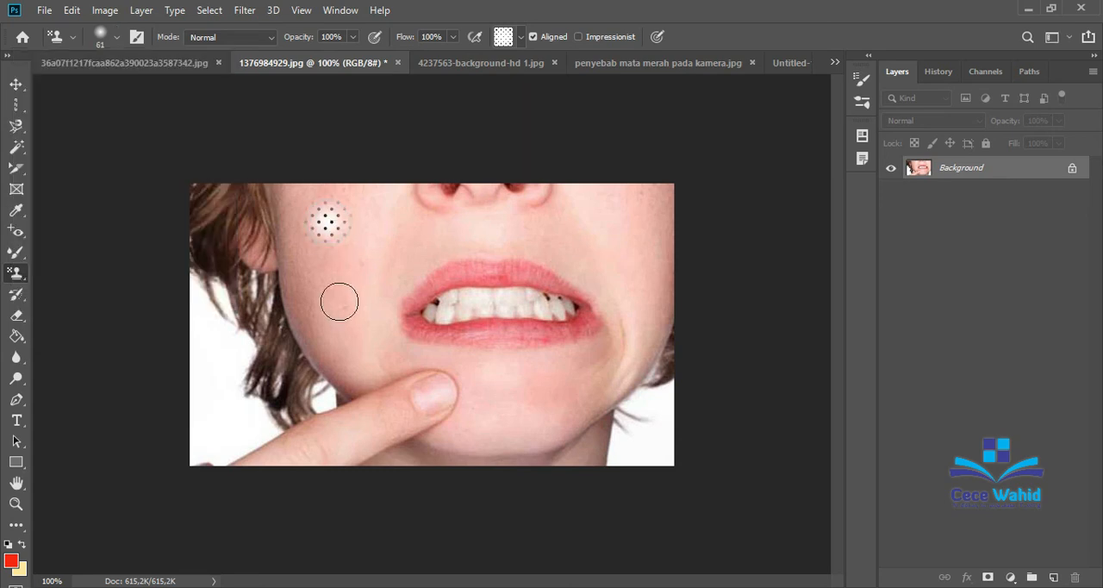
click(321, 267)
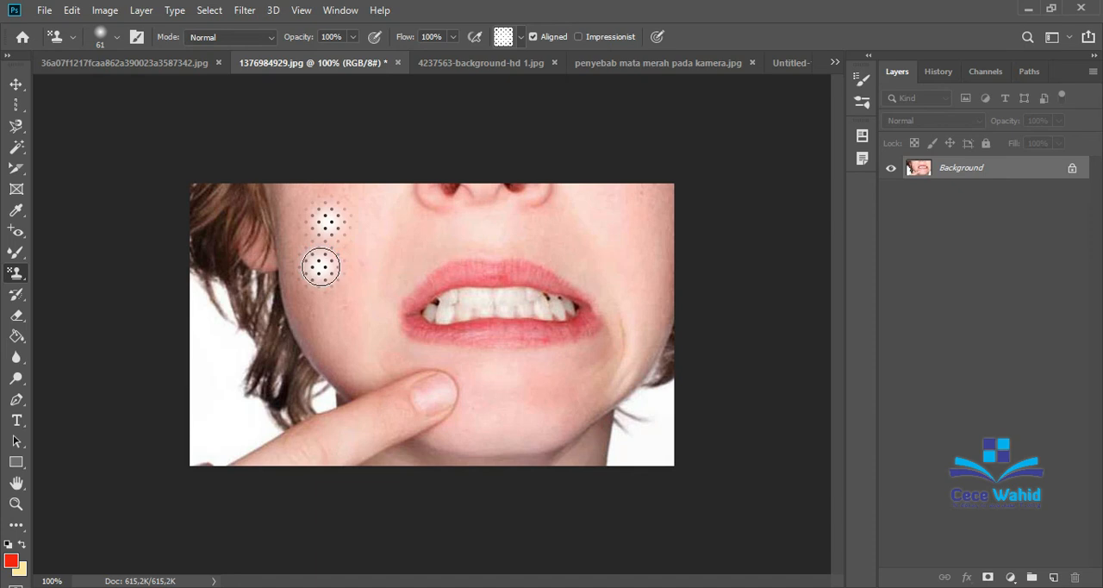
Undo the two dotted stamps on the cheek and change the stamp pattern to the concentric squares.
click(525, 36)
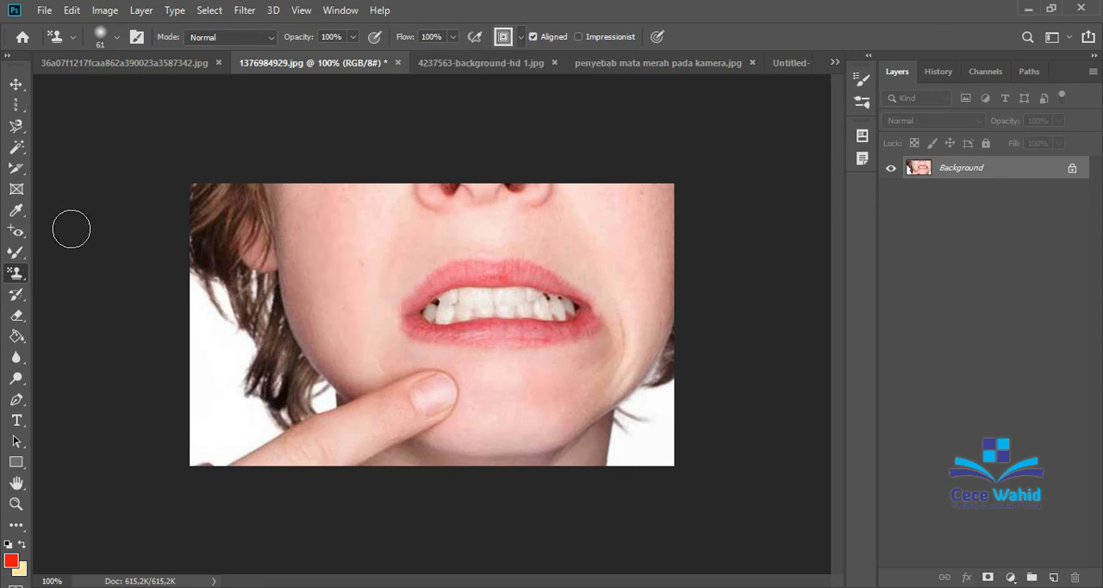
right_click(18, 269)
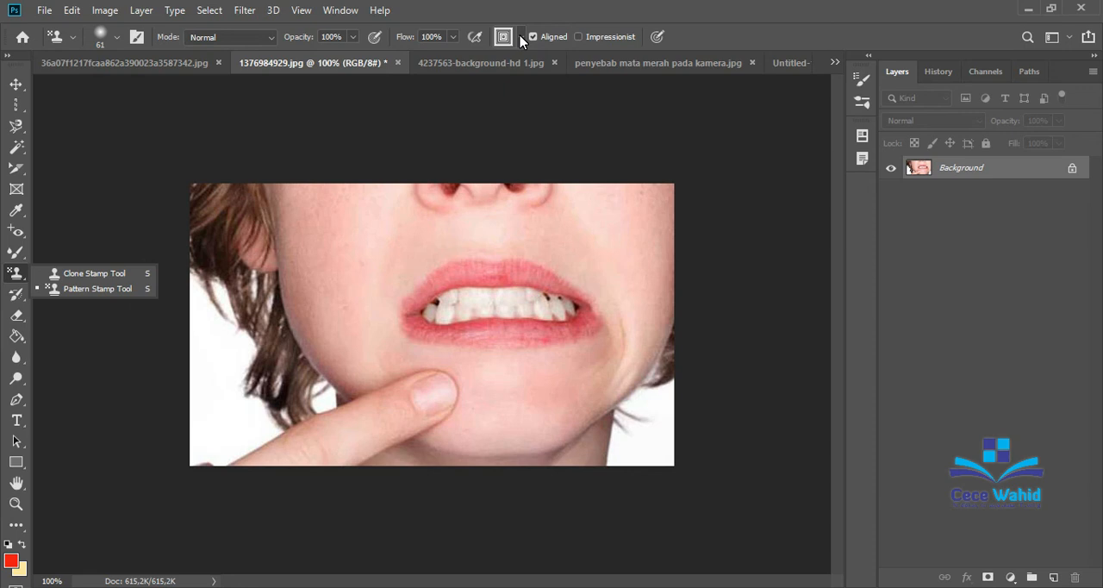
Look over the Pattern Stamp's brush settings and the pattern library's additional options and sets.
click(135, 37)
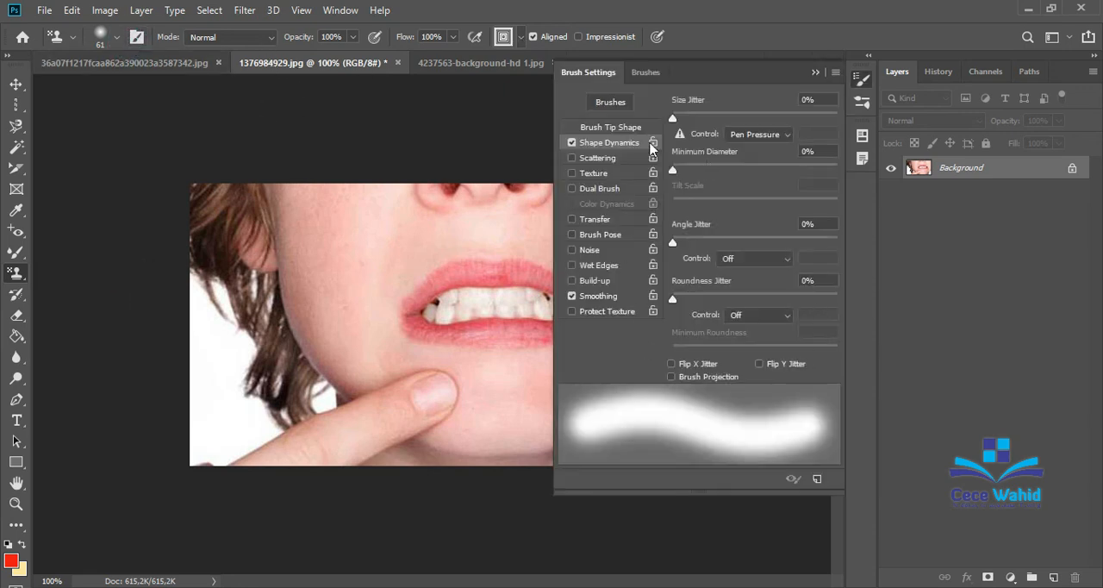
click(815, 71)
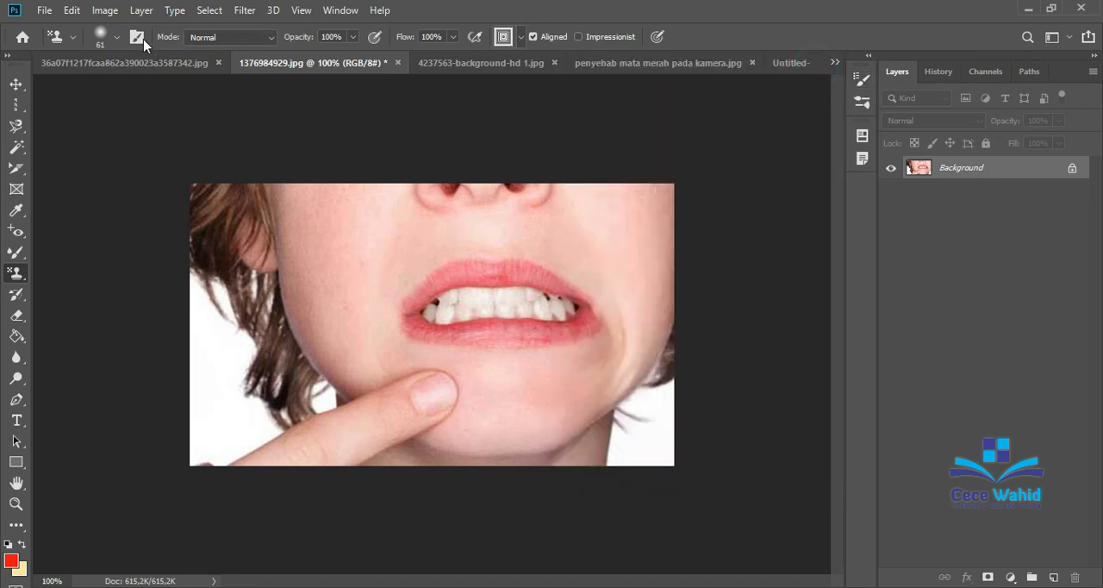
click(520, 37)
click(596, 68)
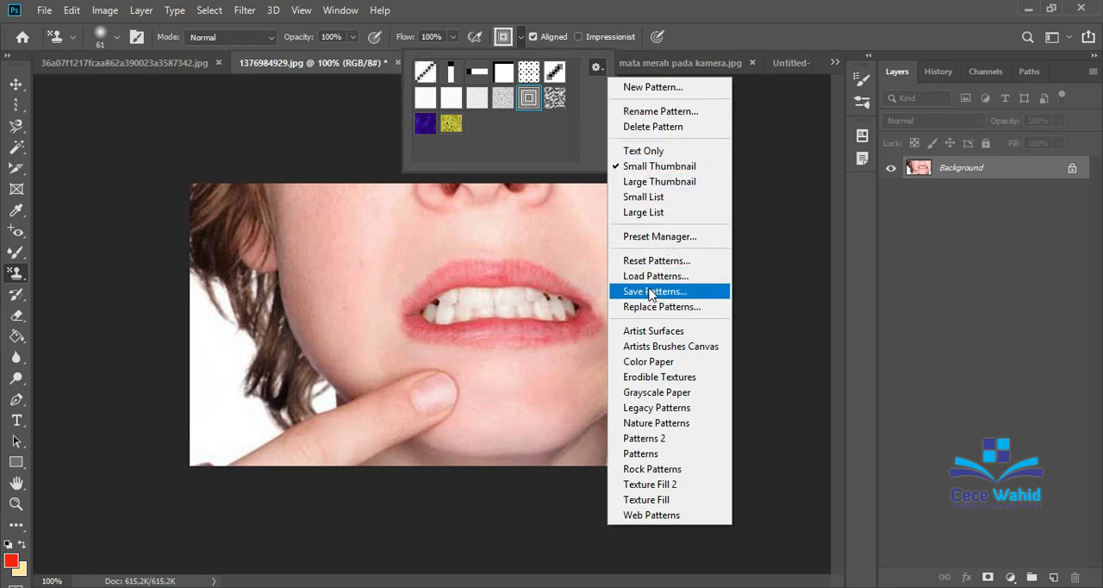
click(761, 358)
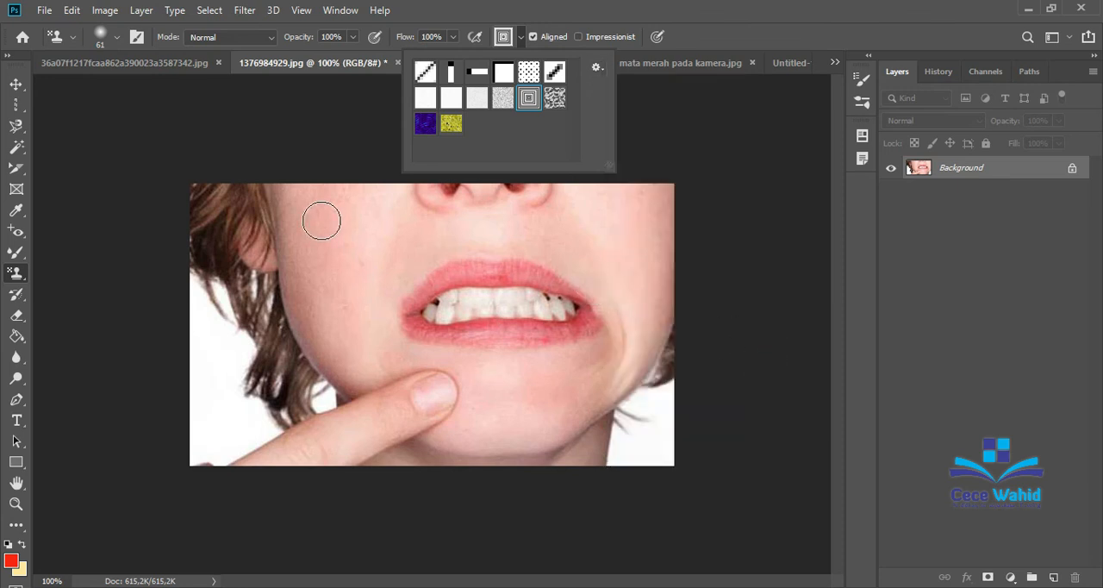
click(521, 37)
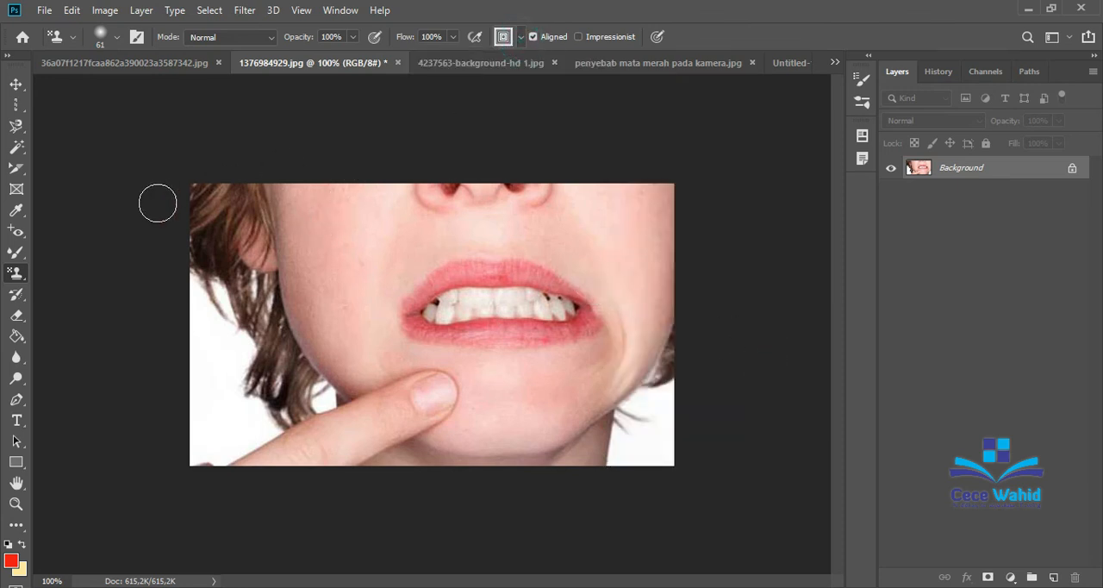
click(16, 233)
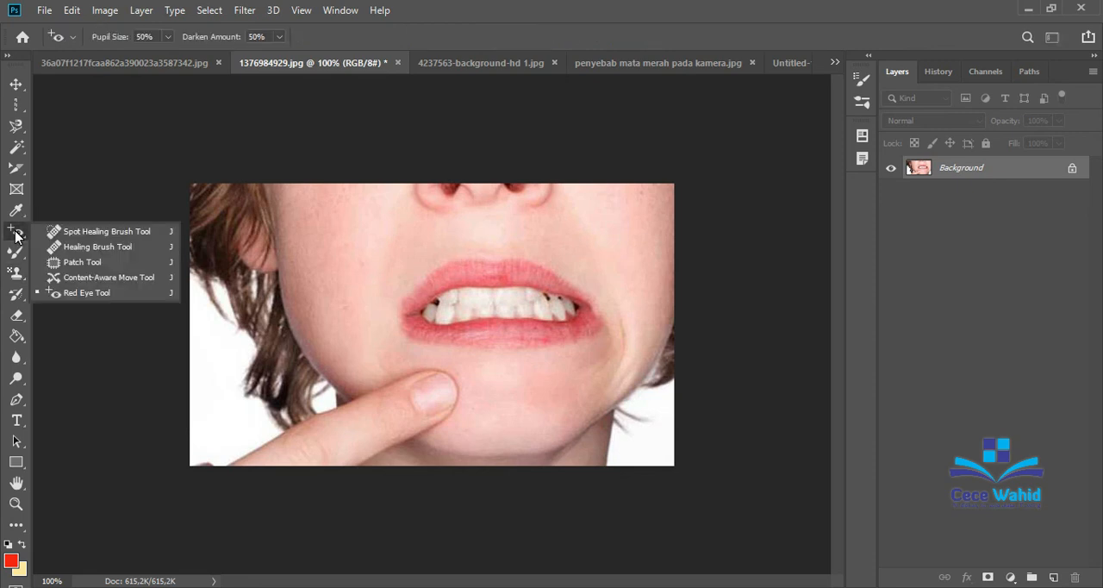
click(16, 251)
click(16, 273)
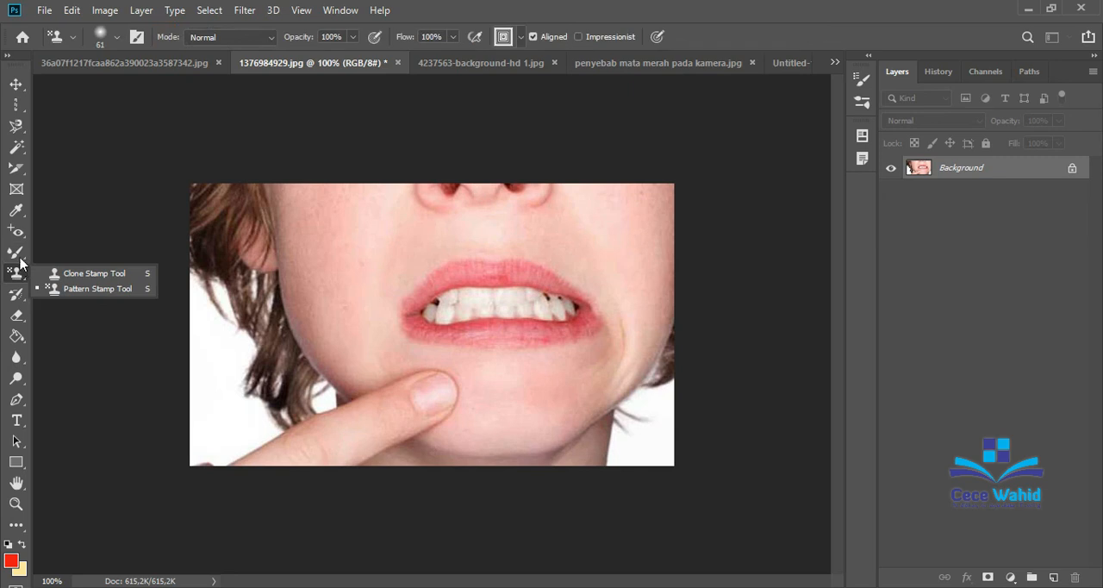
click(81, 201)
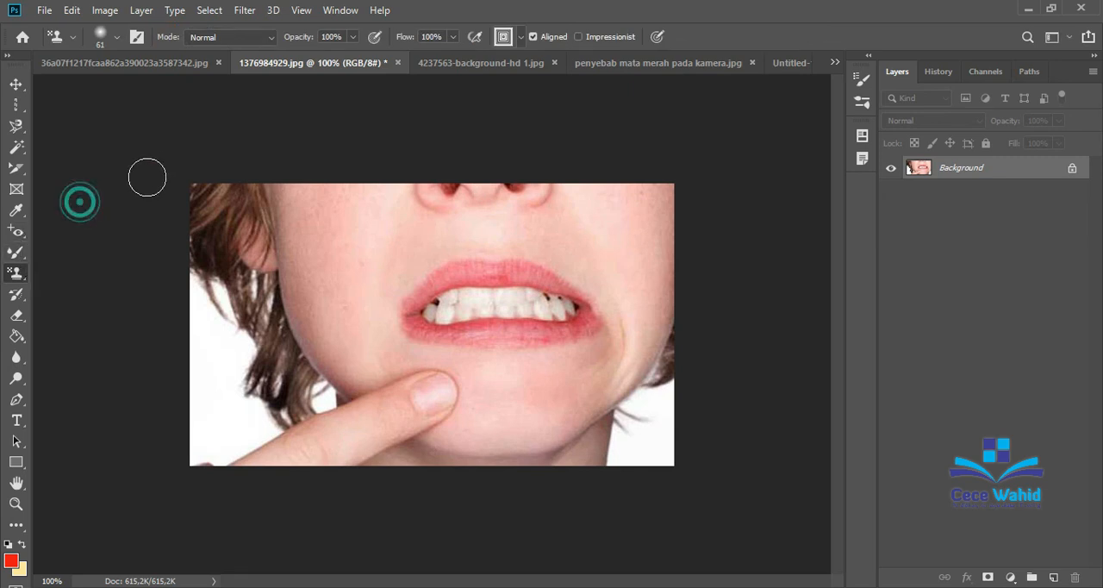